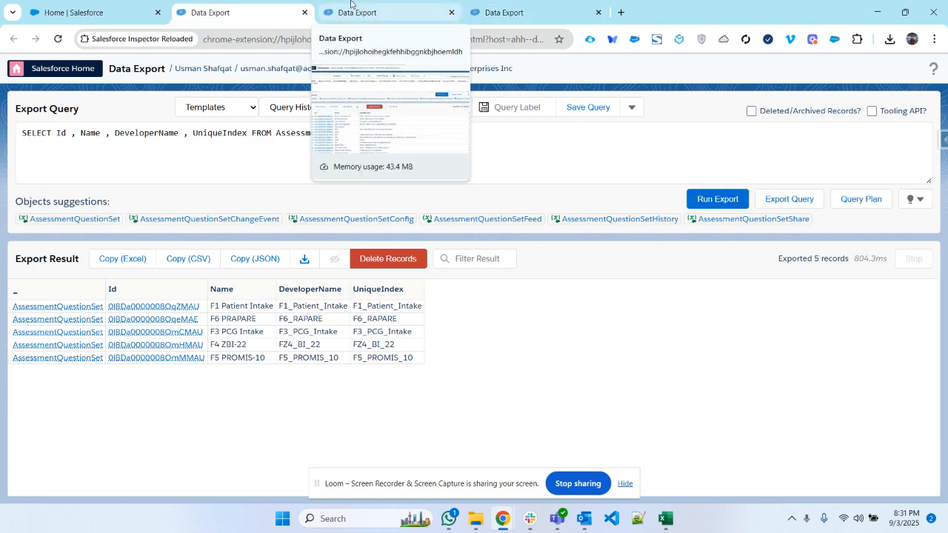
- Review the AssessmentQuestion and AssessmentQuestionVersion export queries, then bring up the target org's AssessmentQuestionSet import results
click(351, 6)
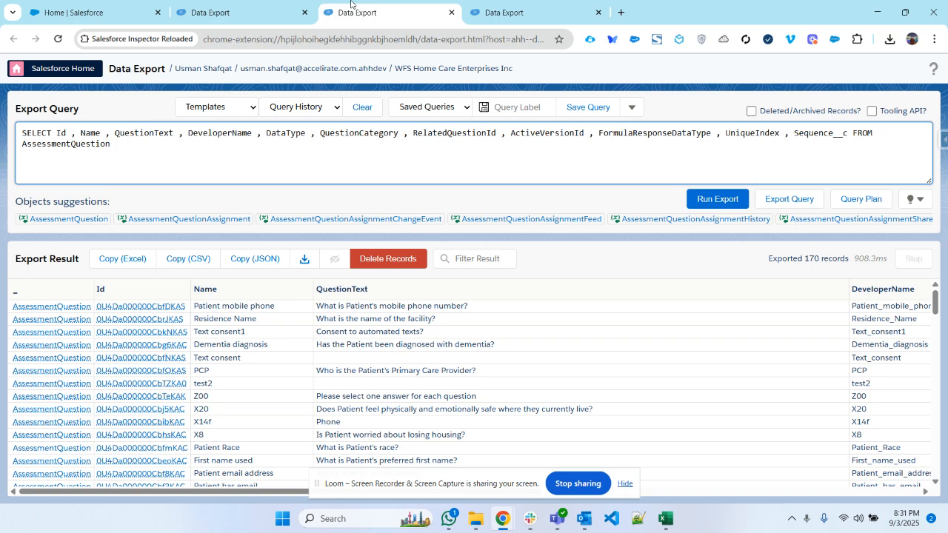
click(494, 8)
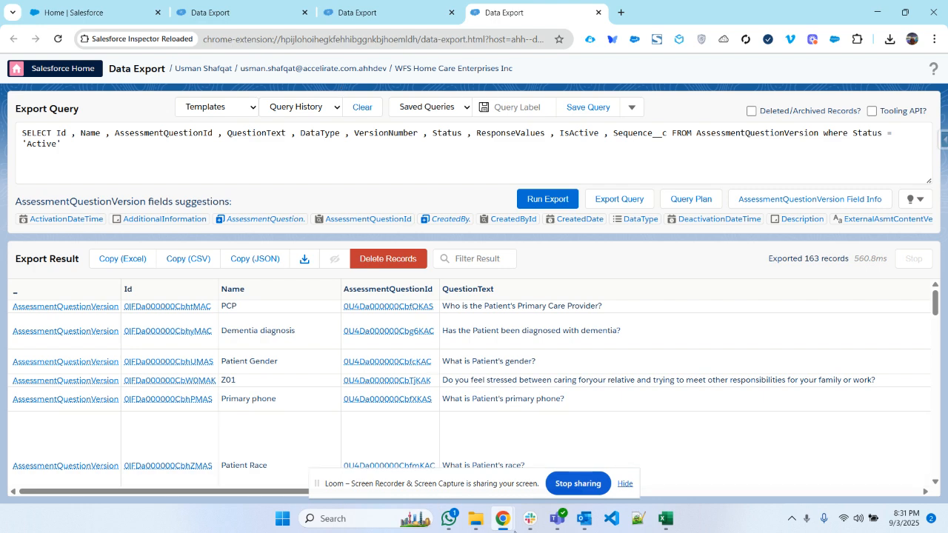
mouse_move(503, 518)
click(346, 483)
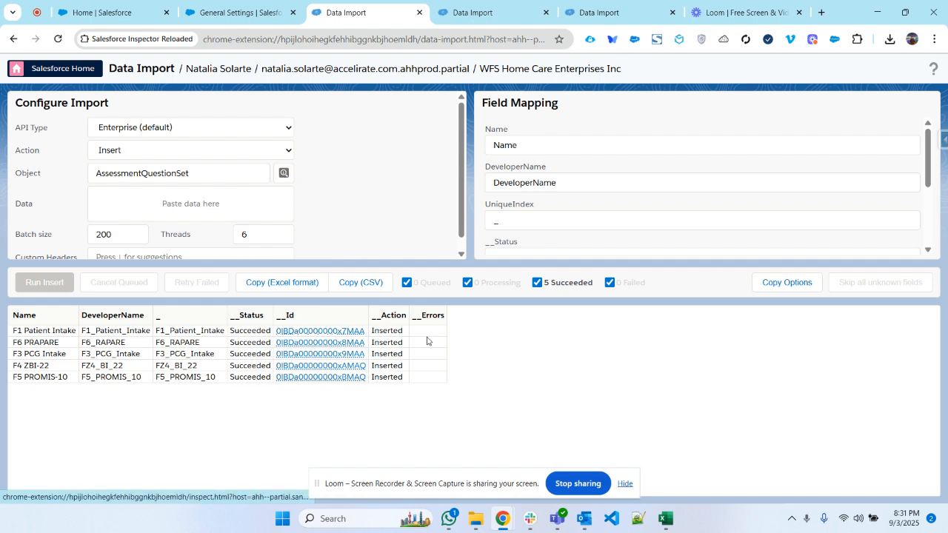
- Switch to the Assessments workbook in Excel, view the AssessmentQuestionSet sheet and hide the screen-sharing notice covering the sheet names
click(664, 522)
click(86, 486)
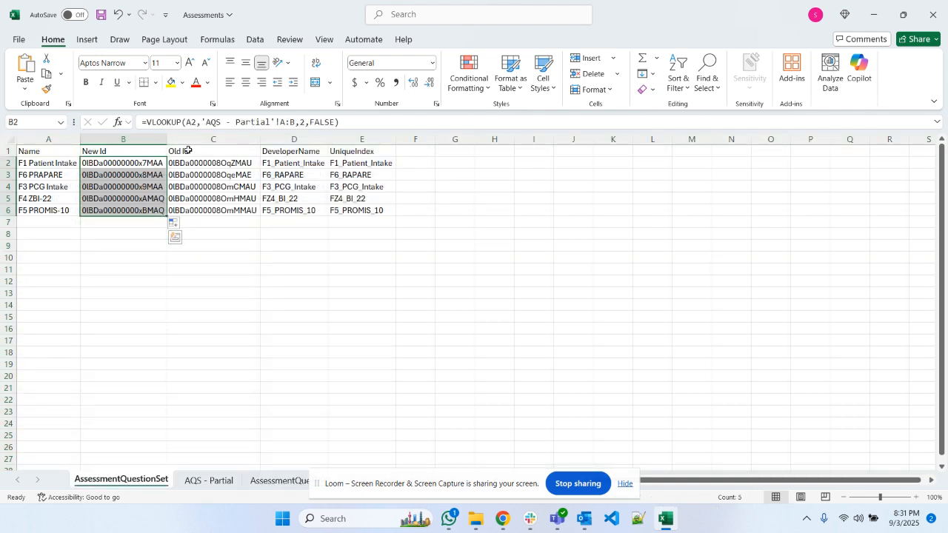
drag(402, 492, 359, 495)
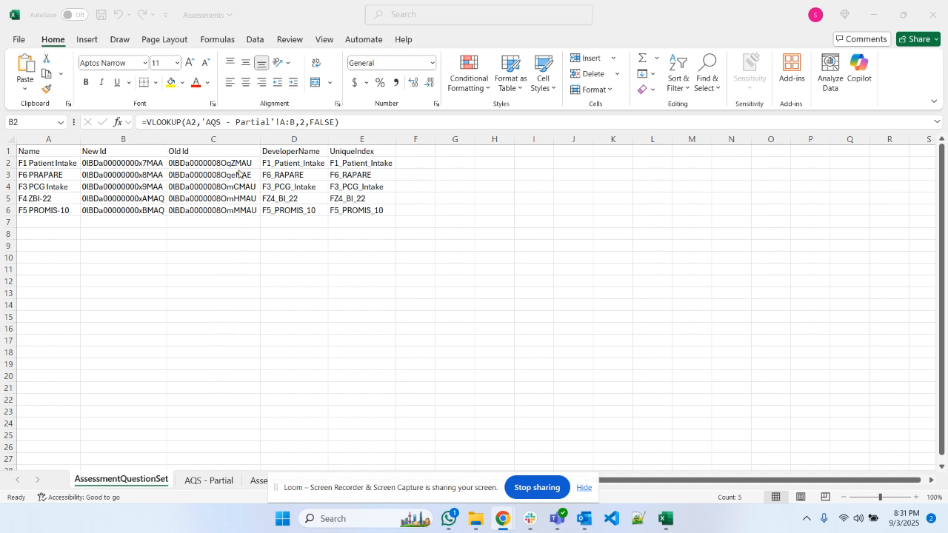
click(585, 488)
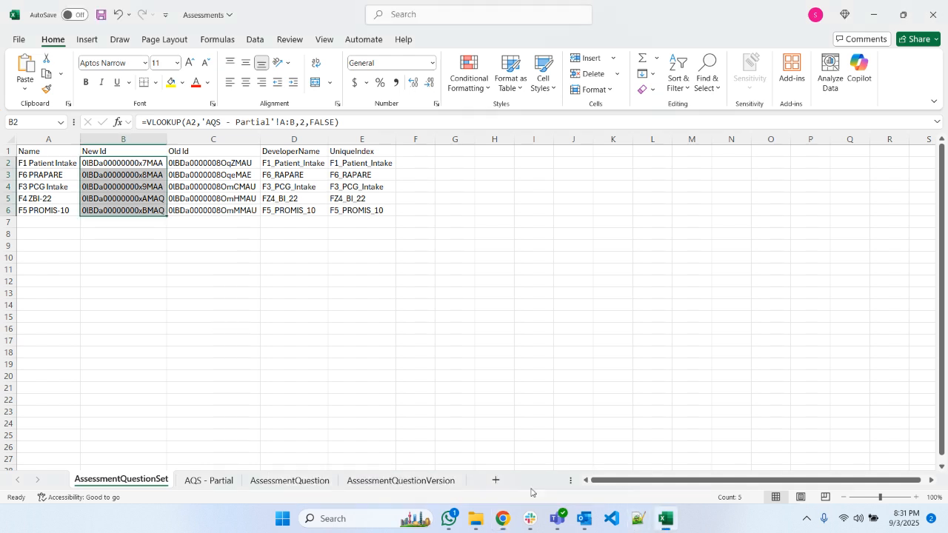
- Copy all the data on the AssessmentQuestion sheet
click(290, 480)
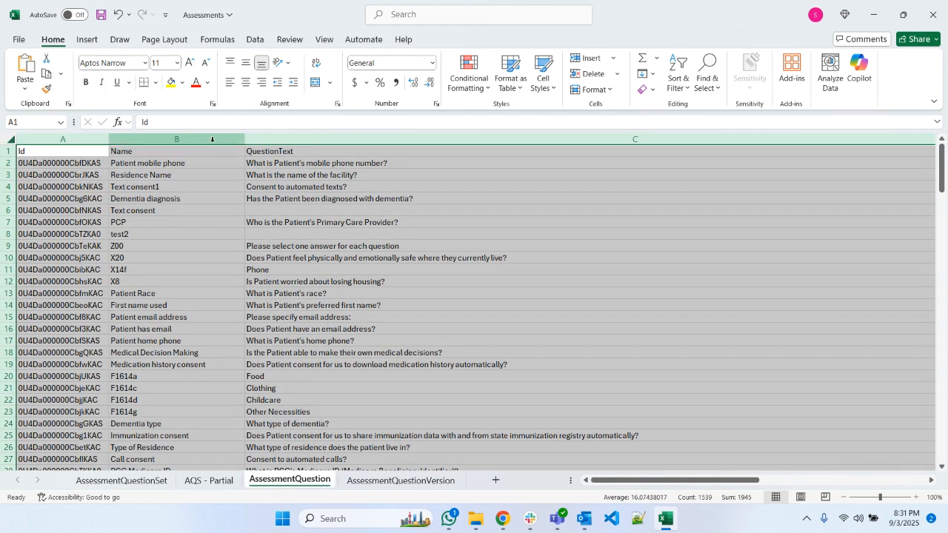
key(ctrl+a)
key(ctrl+c)
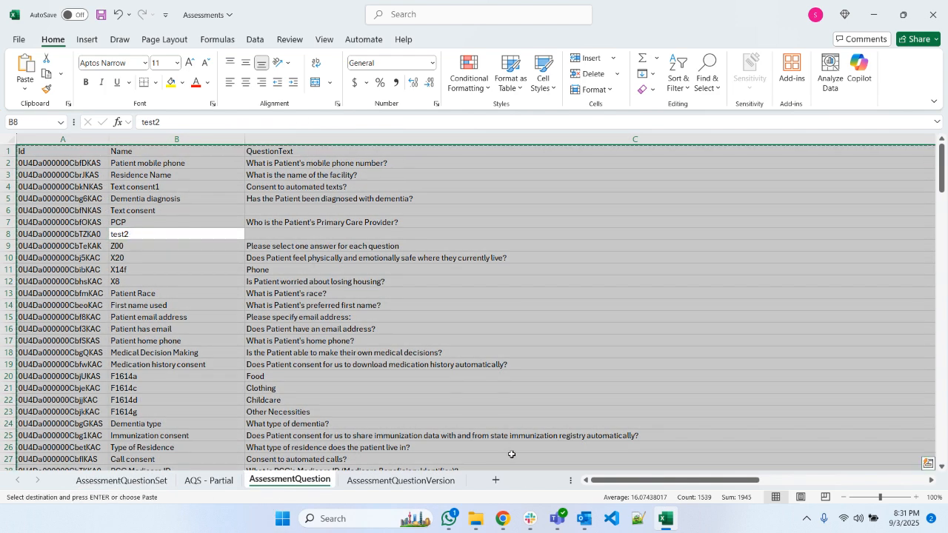
- Switch to the browser and paste the copied data into the Data Import for the AssessmentQuestion object
mouse_move(503, 521)
click(378, 445)
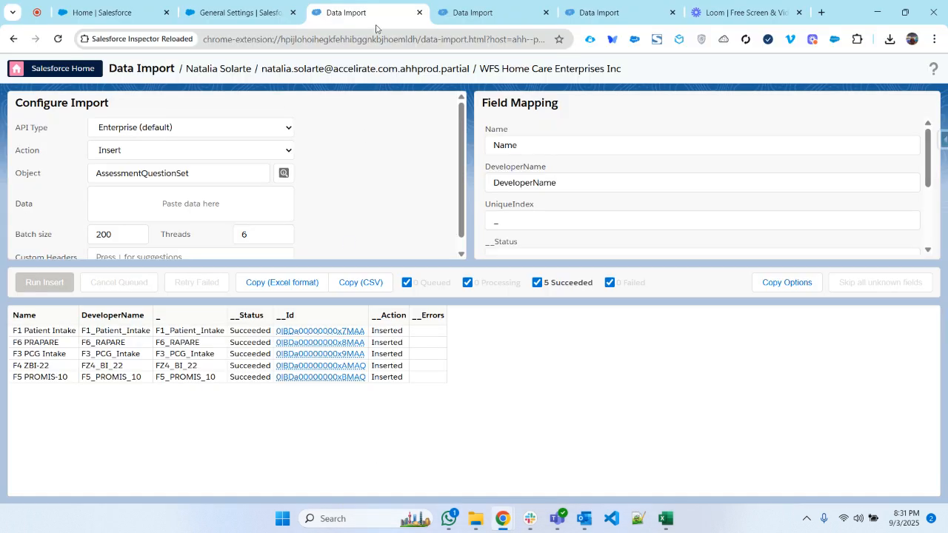
click(158, 202)
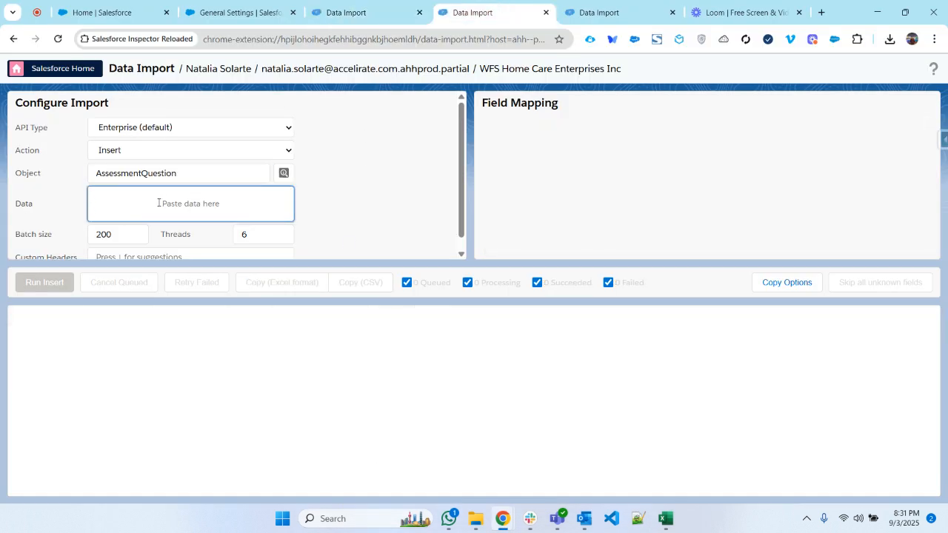
key(ctrl+v)
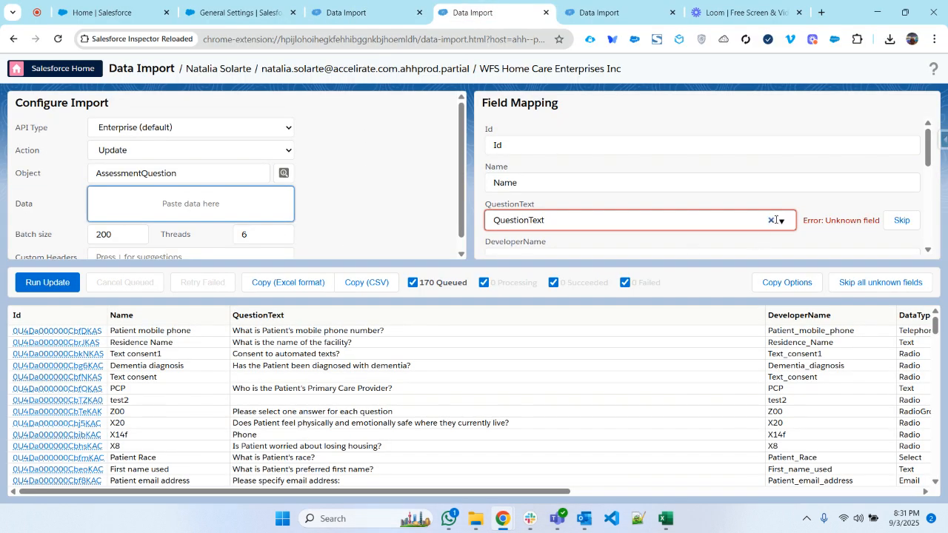
- Try to find a target field for the QuestionText column by searching for "te", "quest" and "text"
click(652, 225)
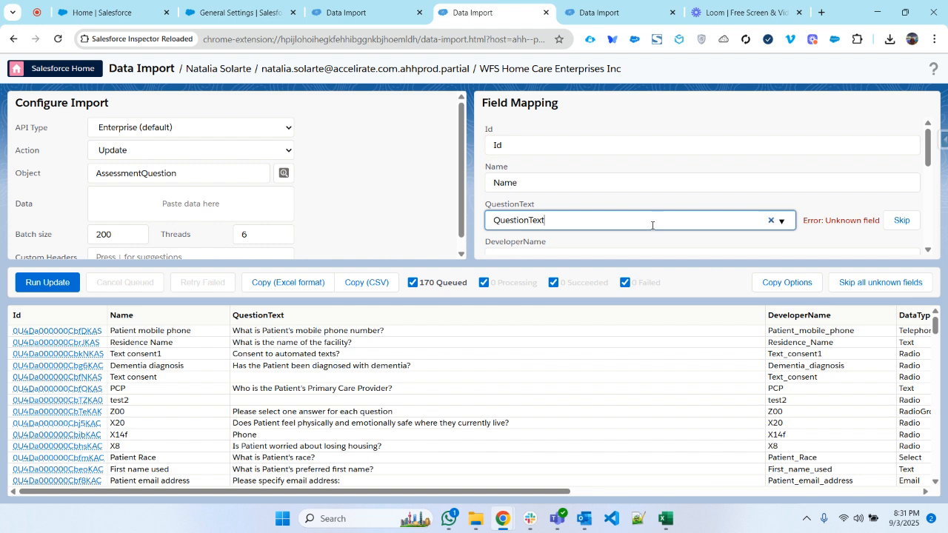
key(BackSpace)
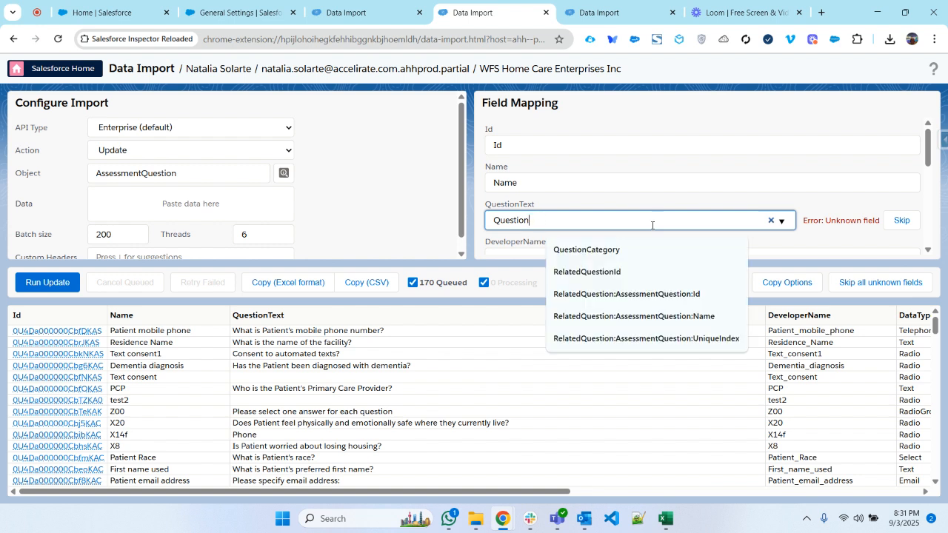
key(BackSpace)
key(BackSpace)
key(BackSpace)
key(BackSpace)
key(BackSpace)
key(BackSpace)
key(BackSpace)
text(te)
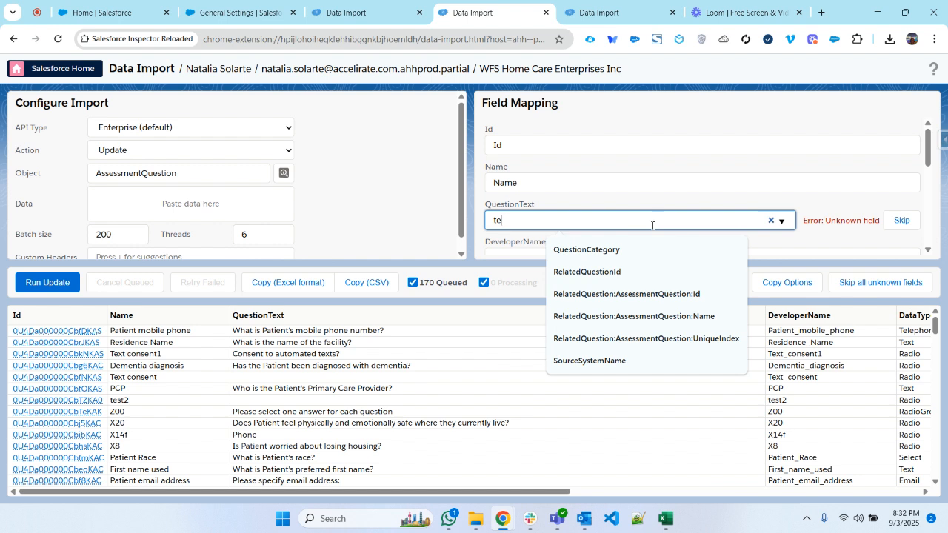
scroll(671, 205, down, 1)
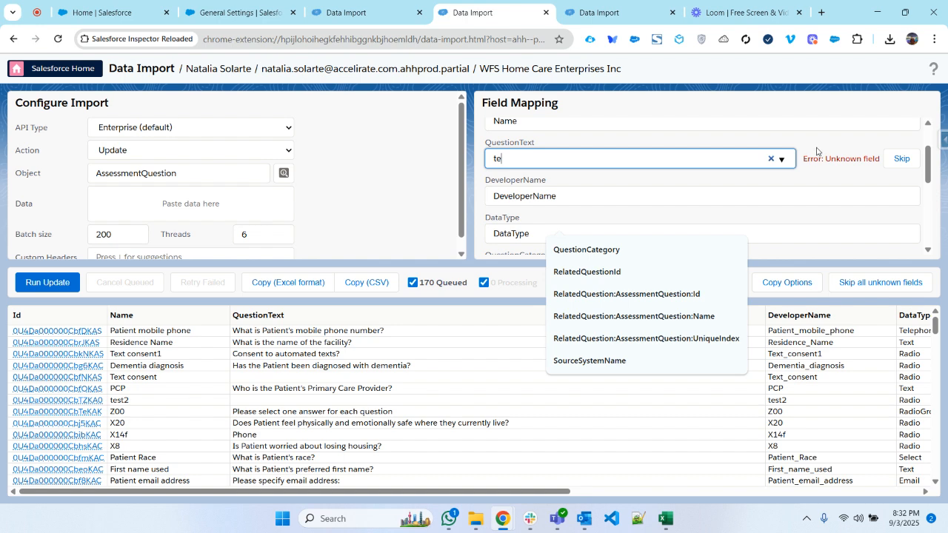
click(770, 159)
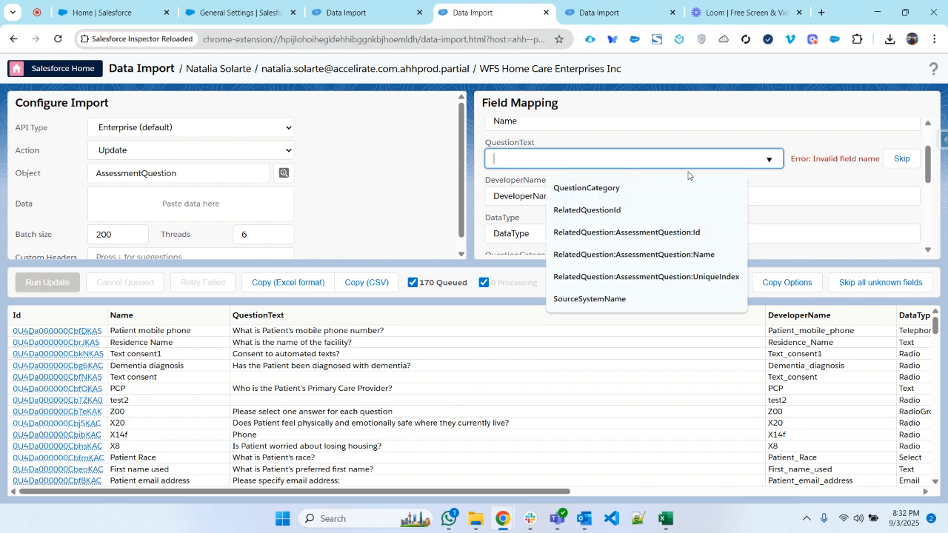
click(581, 164)
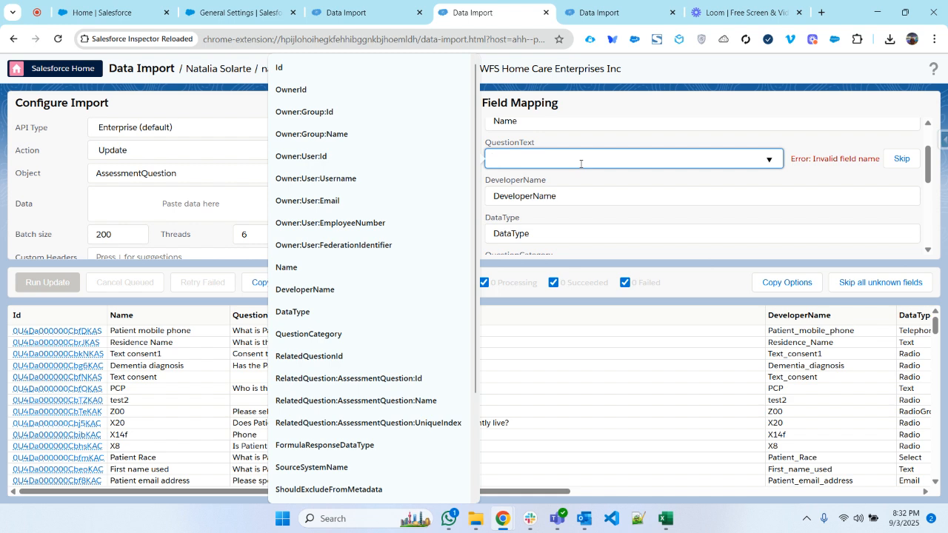
text(quest)
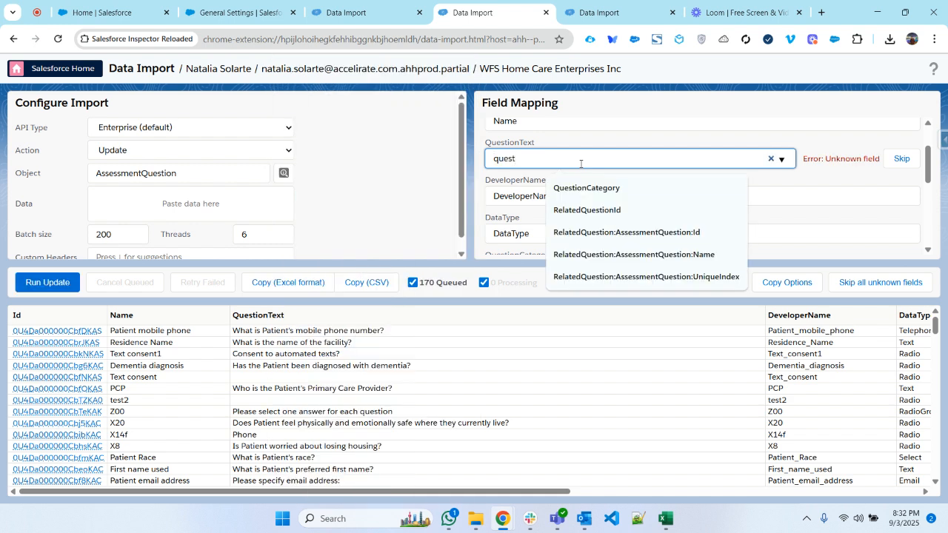
key(ctrl+a)
key(BackSpace)
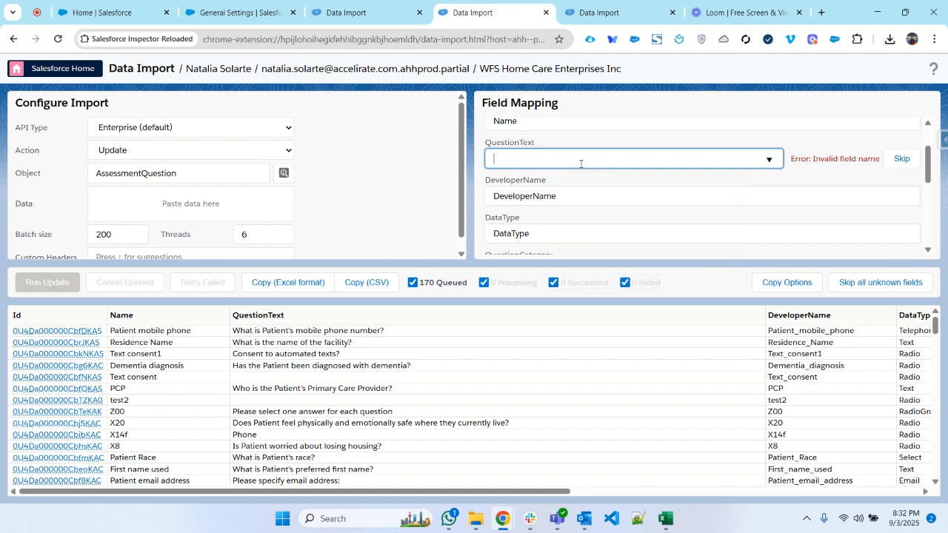
click(581, 160)
scroll(336, 323, down, 2)
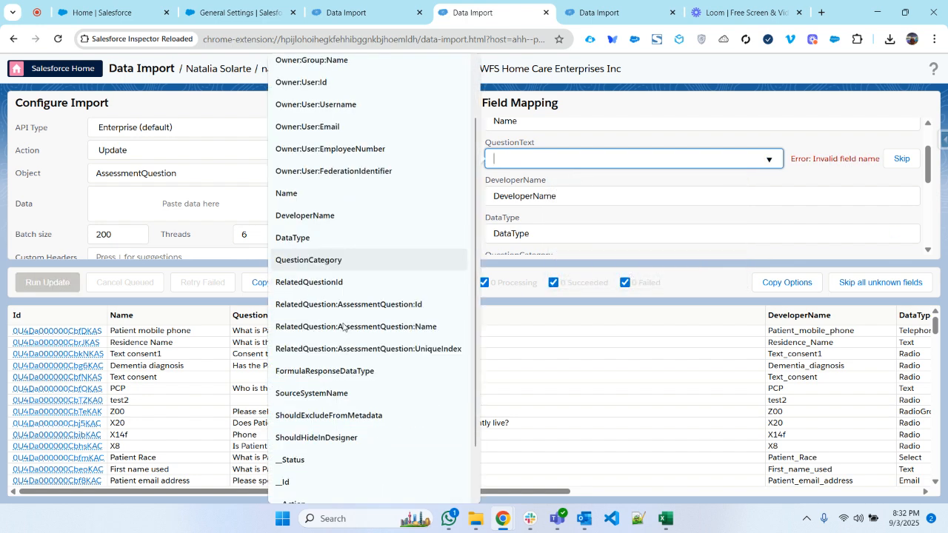
text(text)
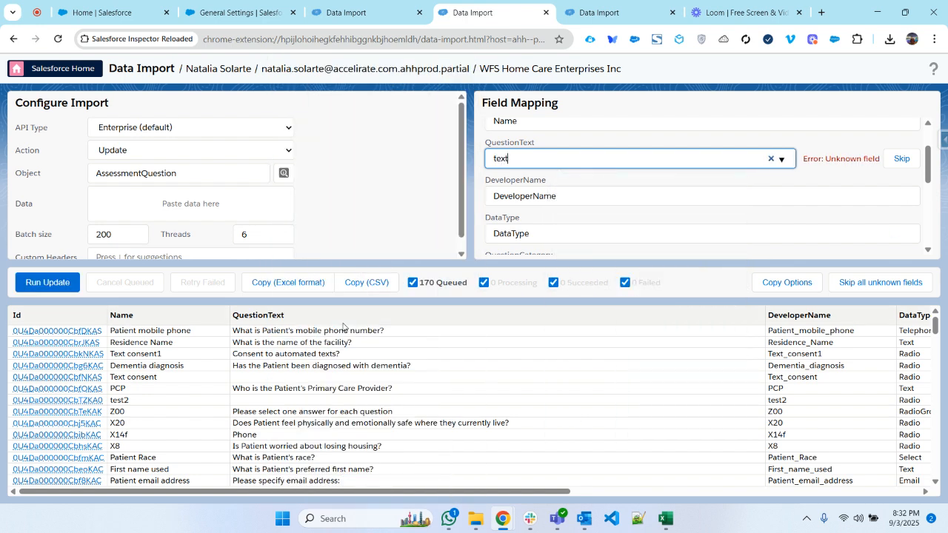
key(BackSpace)
key(BackSpace)
key(BackSpace)
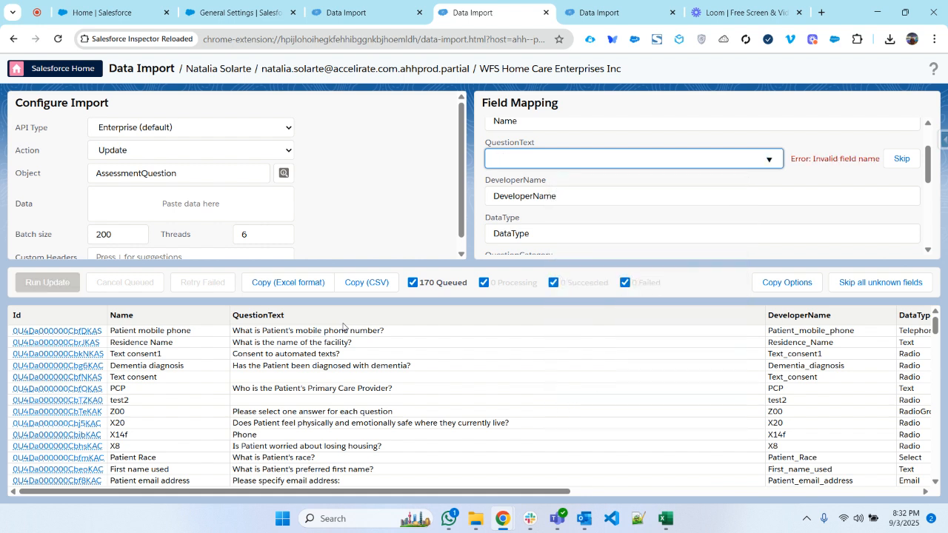
- Exclude the QuestionText, RelatedQuestionId and ActiveVersionId columns from the import, mapping each to just "_"
click(901, 159)
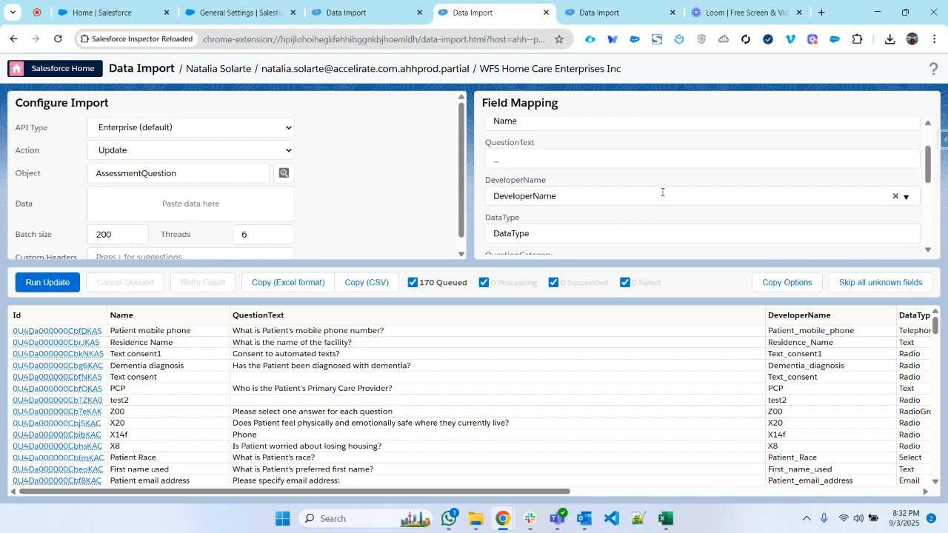
scroll(662, 192, down, 3)
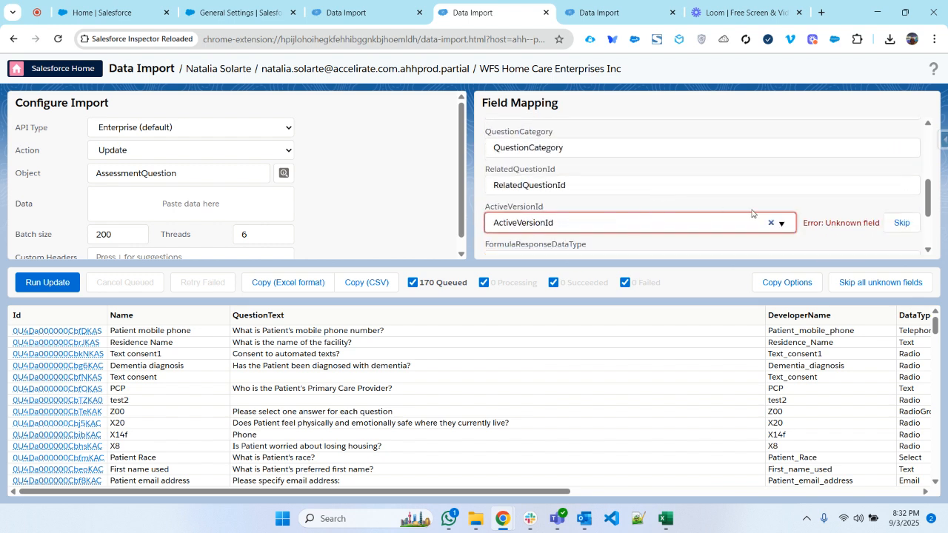
click(900, 223)
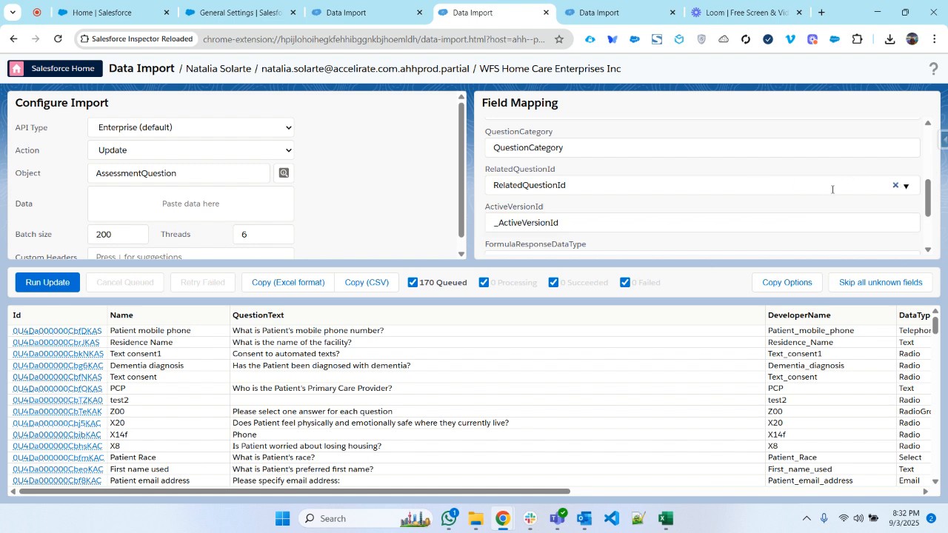
click(898, 186)
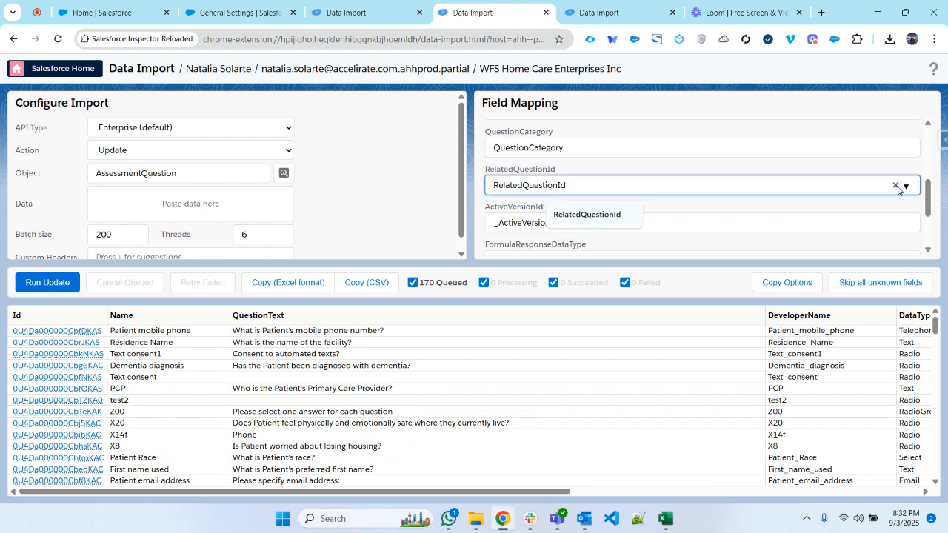
click(898, 187)
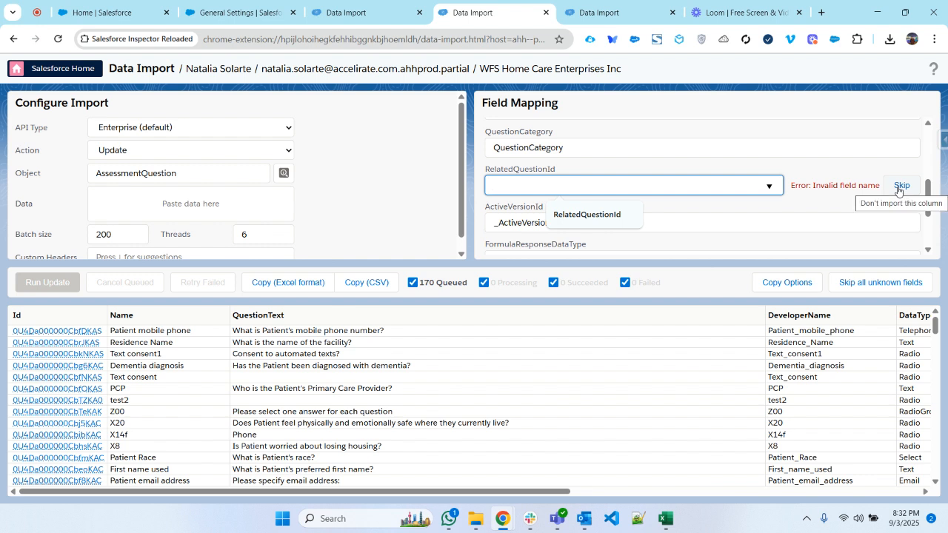
click(900, 187)
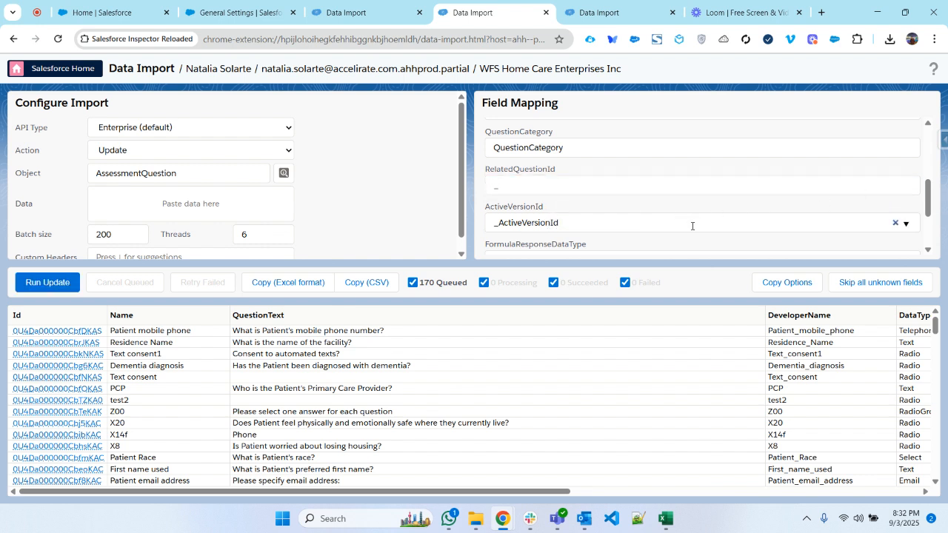
click(896, 222)
click(903, 224)
- Search the target fields for "uni" and exclude the UniqueIndex column from the import, mapping it to just "_"
scroll(837, 215, down, 1)
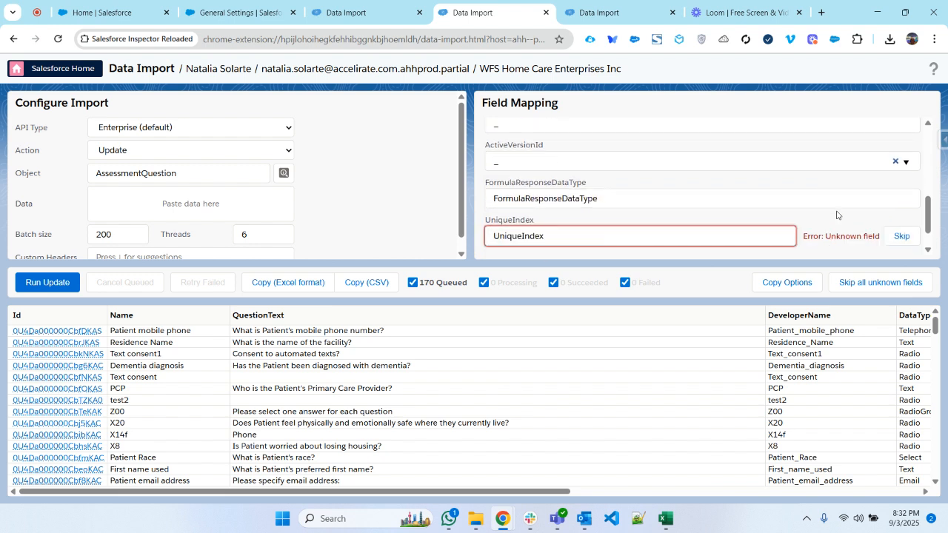
click(669, 236)
key(BackSpace)
text(uni)
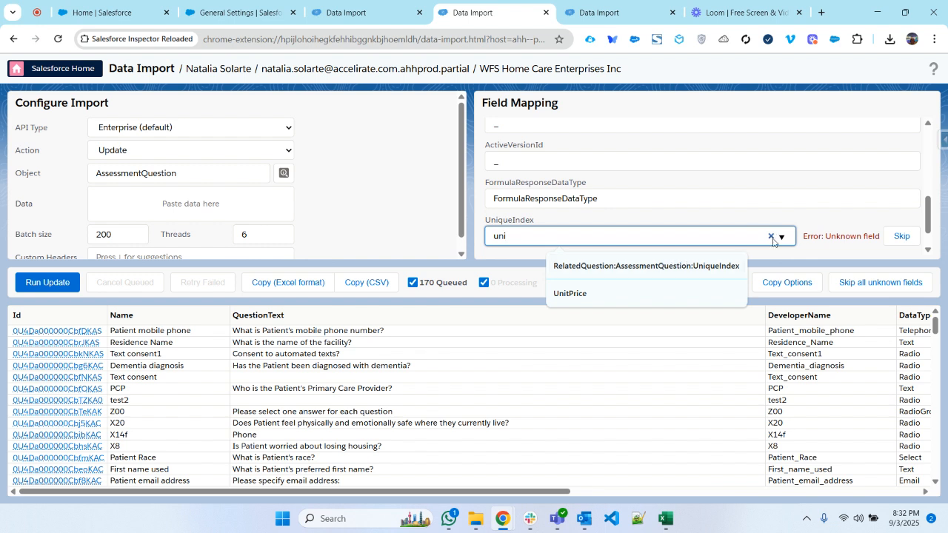
click(896, 237)
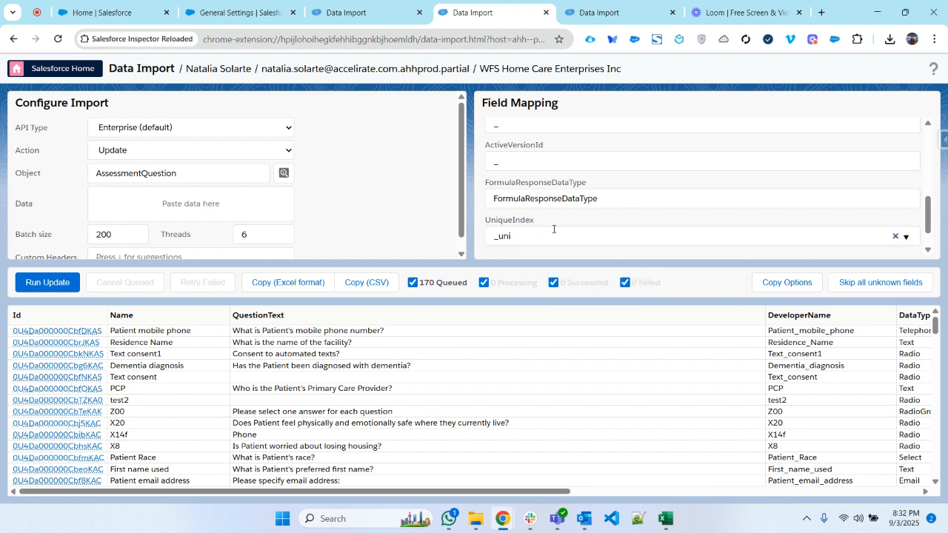
scroll(689, 226, down, 1)
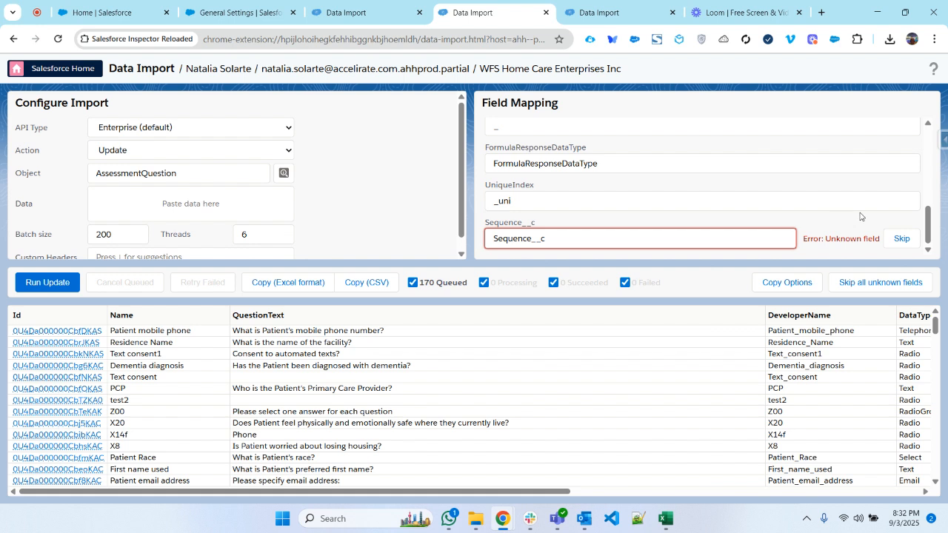
click(884, 194)
click(897, 202)
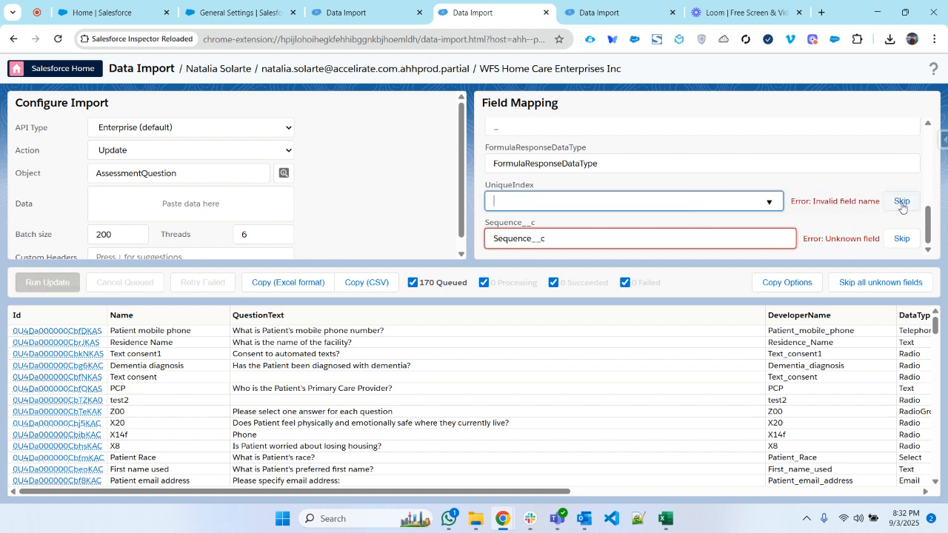
click(902, 206)
- Search the target fields for "seq" and exclude the Sequence__c column from the import, mapping it to "_seq"
click(586, 231)
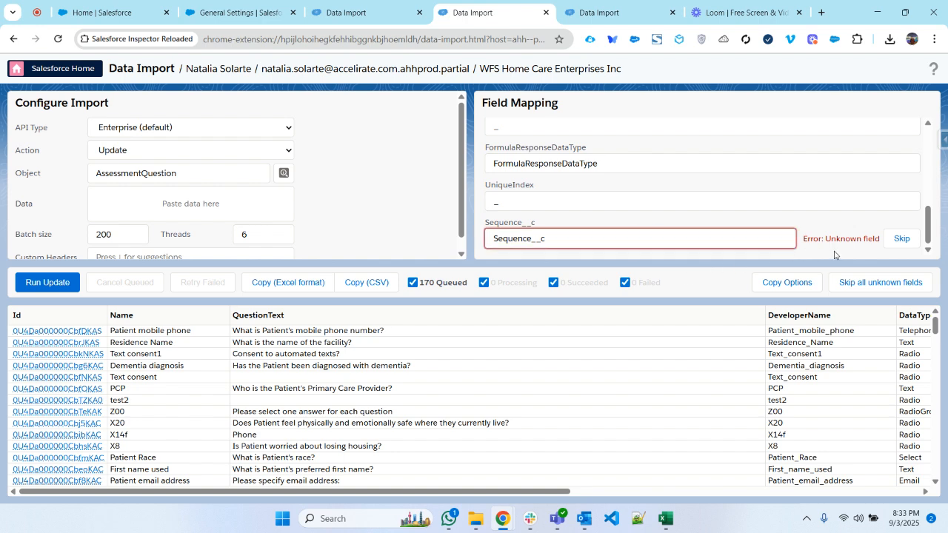
double_click(614, 232)
text(se)
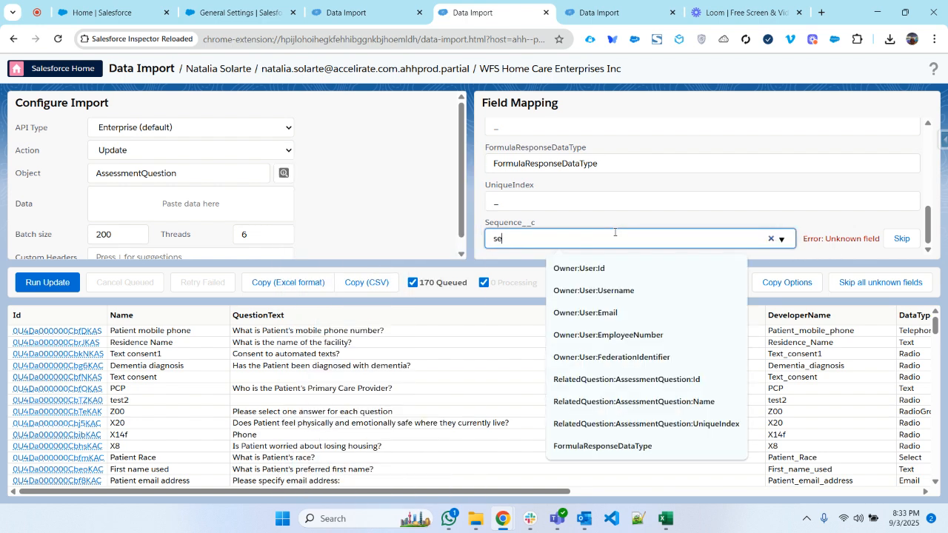
text(q)
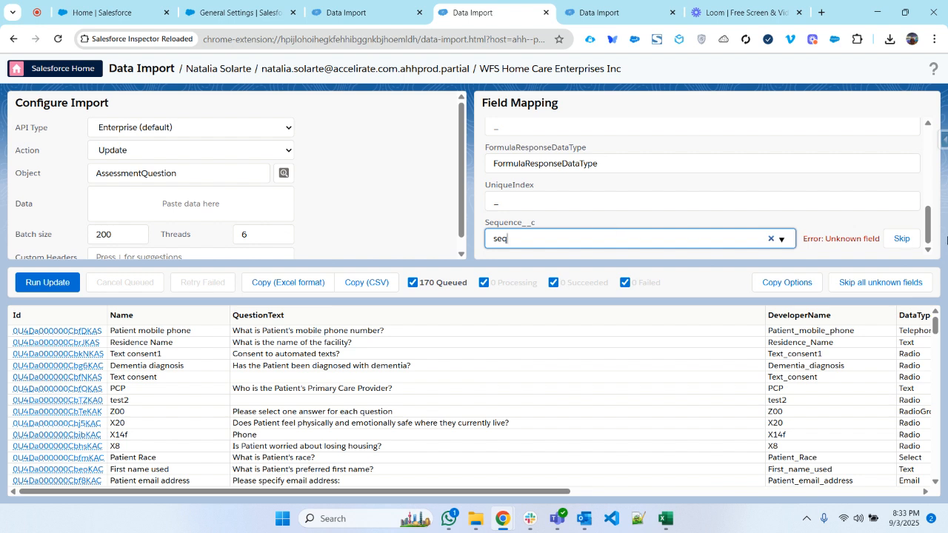
click(890, 240)
- Set the import action to Insert and exclude the Id column from the import, mapping it to "_Id"
scroll(705, 241, up, 5)
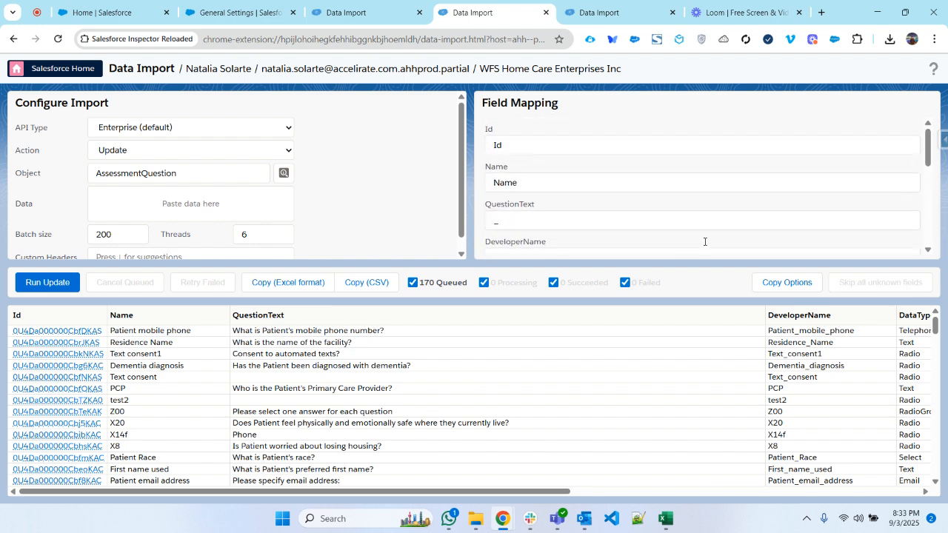
click(233, 148)
click(170, 169)
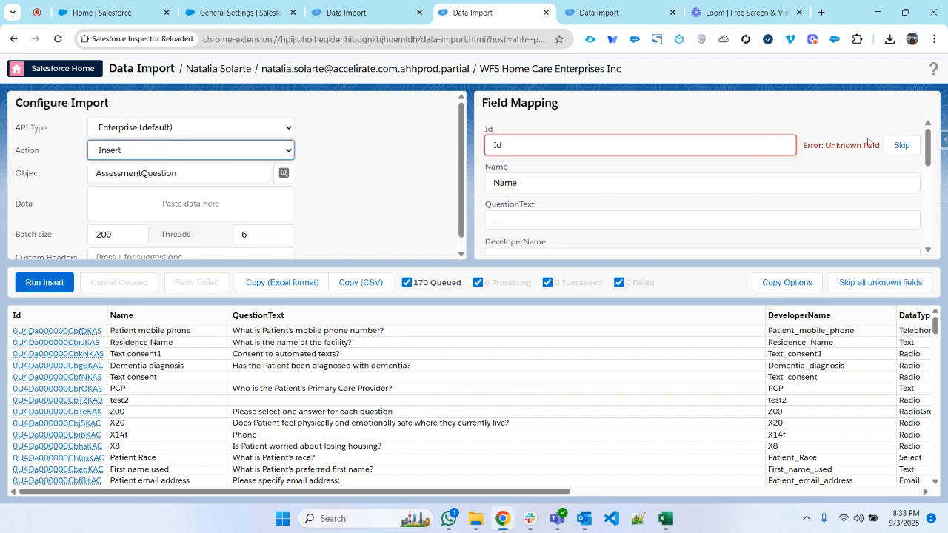
click(902, 145)
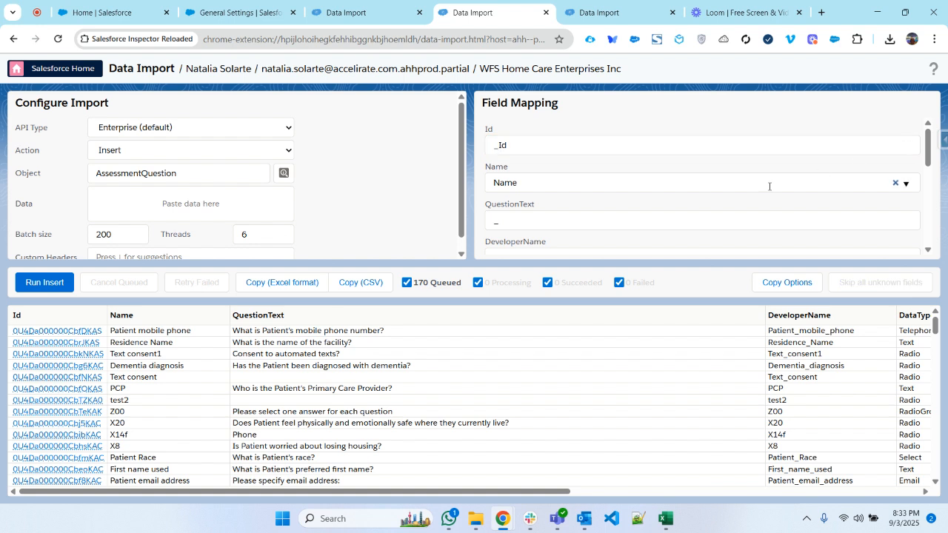
- Clear the QuestionText mapping and try to find a target field for it by searching for "te"
click(518, 216)
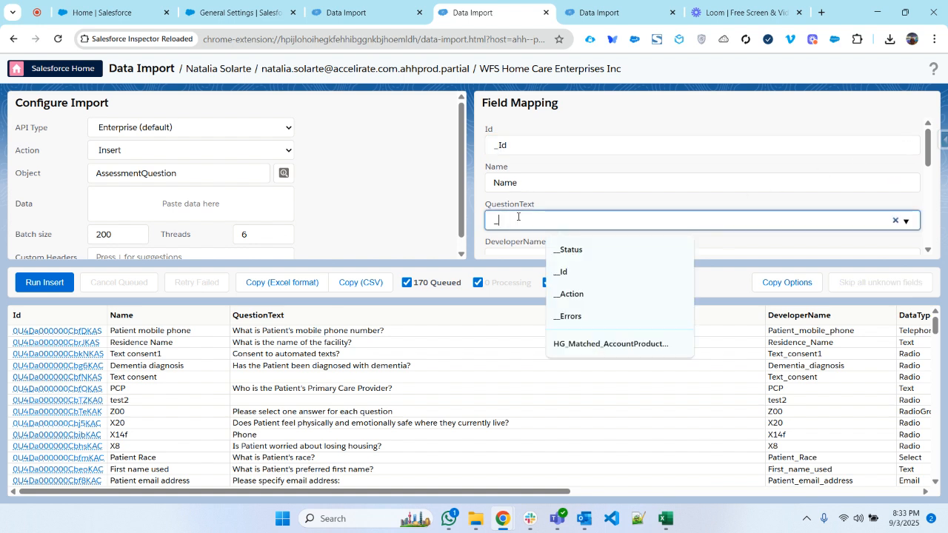
key(BackSpace)
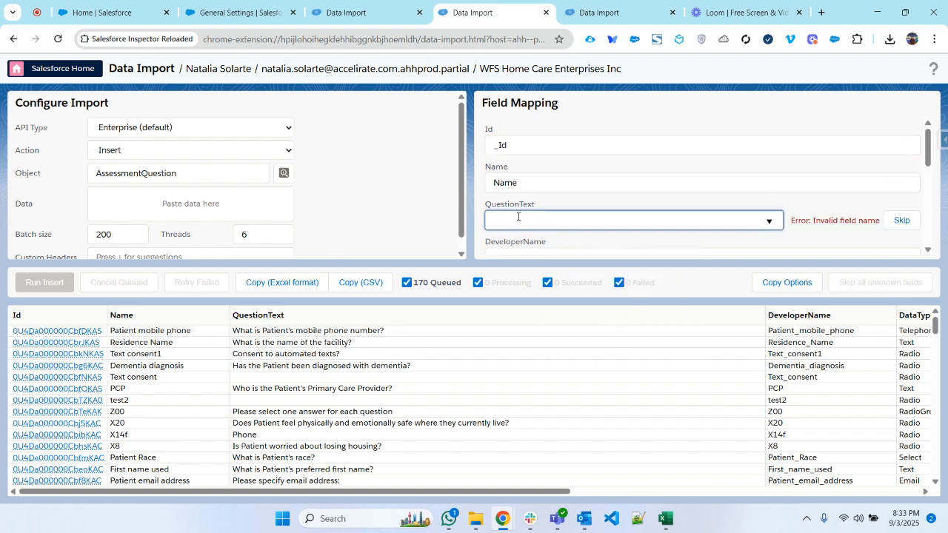
text(te)
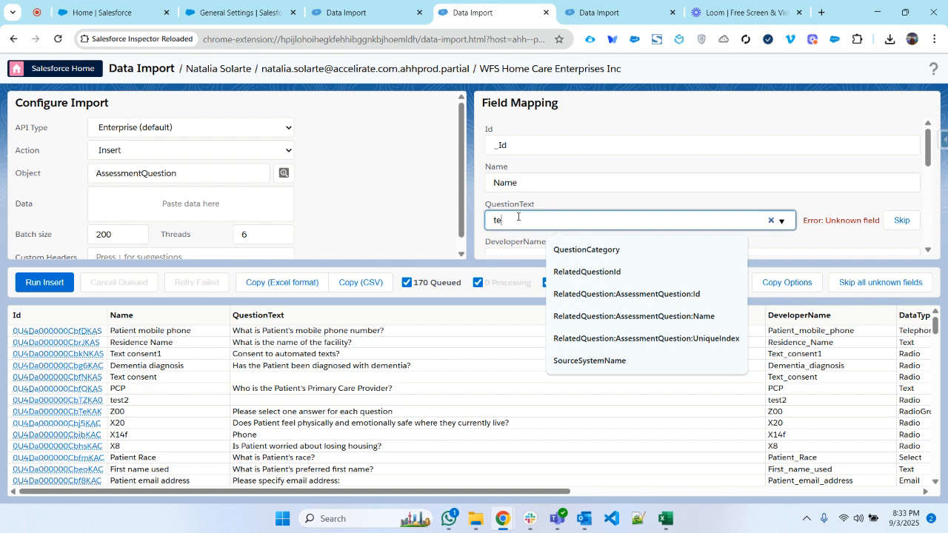
key(BackSpace)
key(BackSpace)
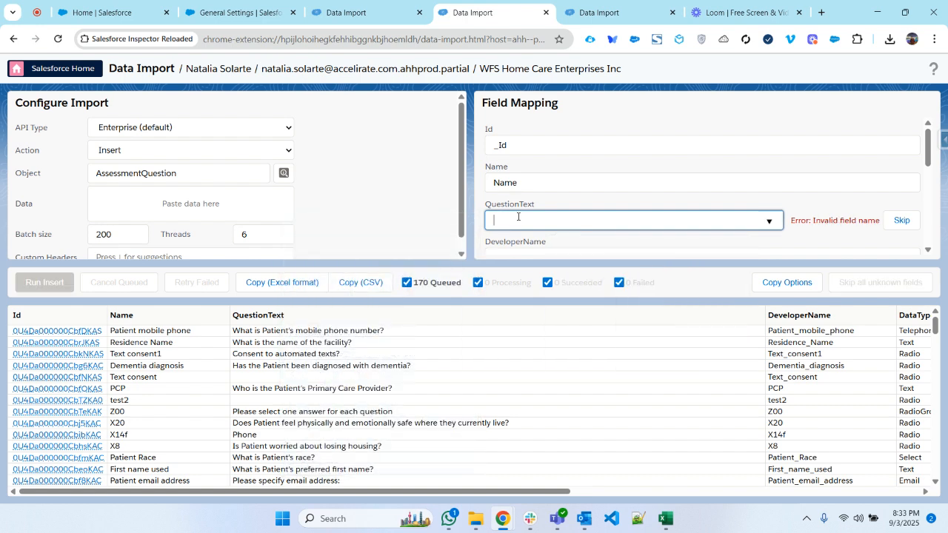
- Clear the Sequence__c mapping, then exclude both the Sequence__c and QuestionText columns, mapping each to just "_"
scroll(518, 216, down, 2)
scroll(542, 212, down, 3)
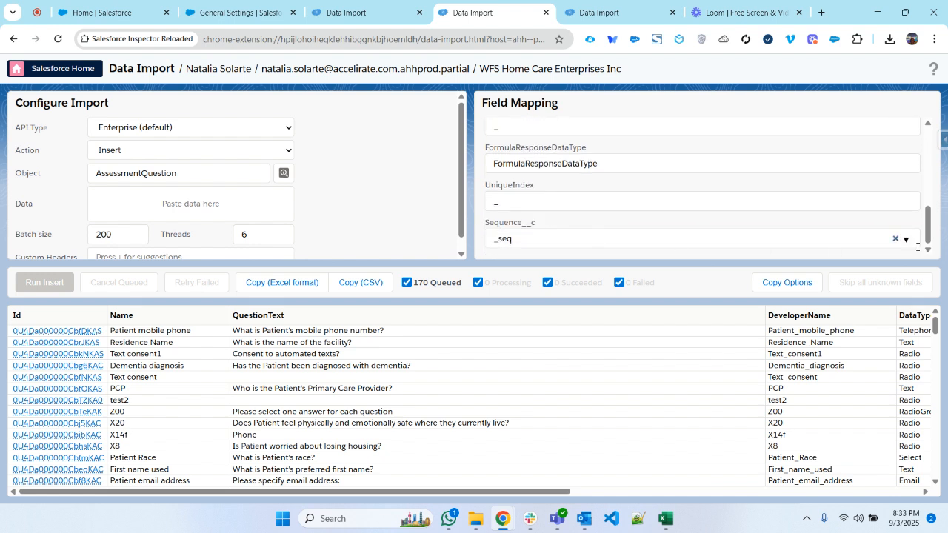
click(896, 243)
click(896, 240)
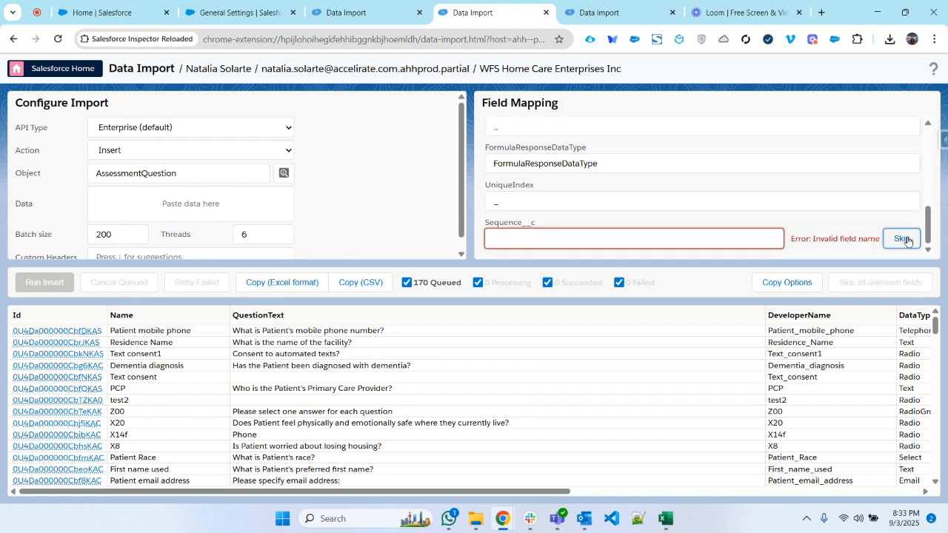
scroll(841, 221, up, 1)
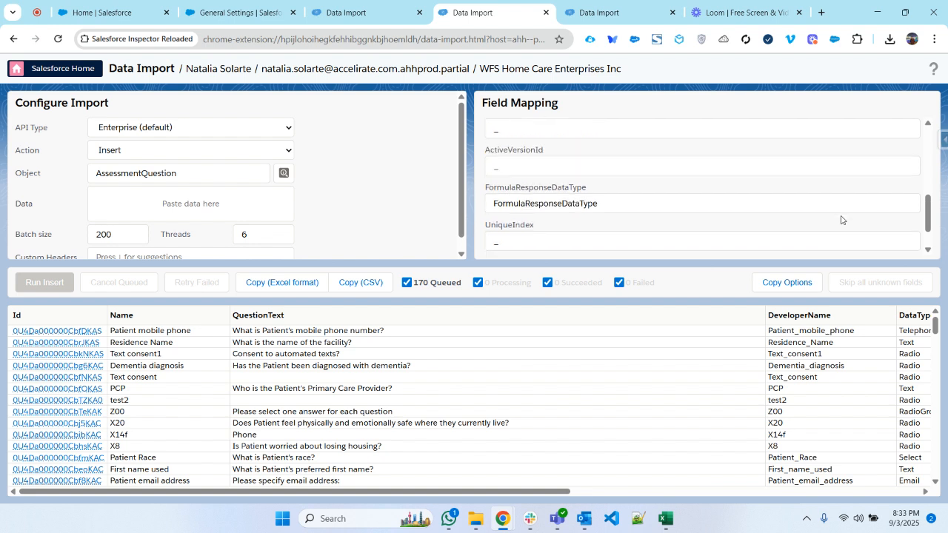
scroll(840, 216, up, 5)
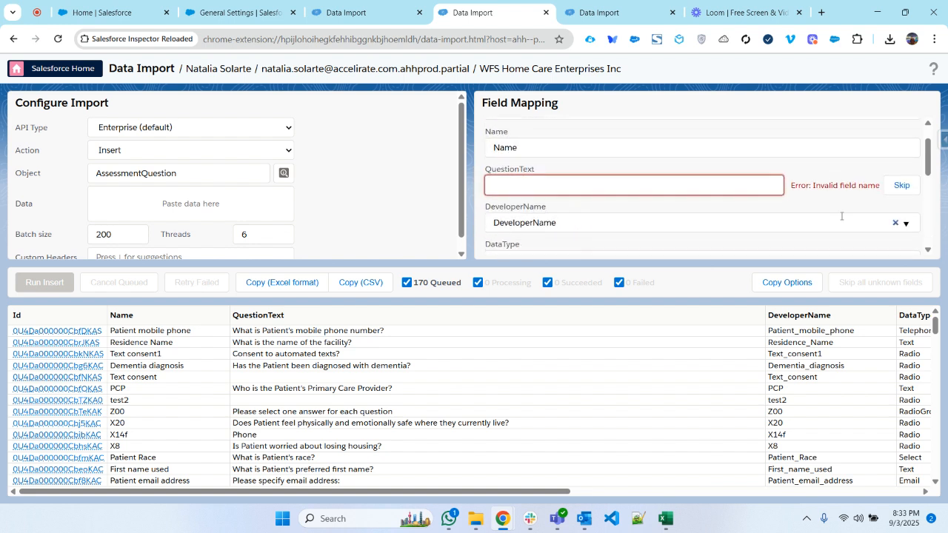
click(899, 187)
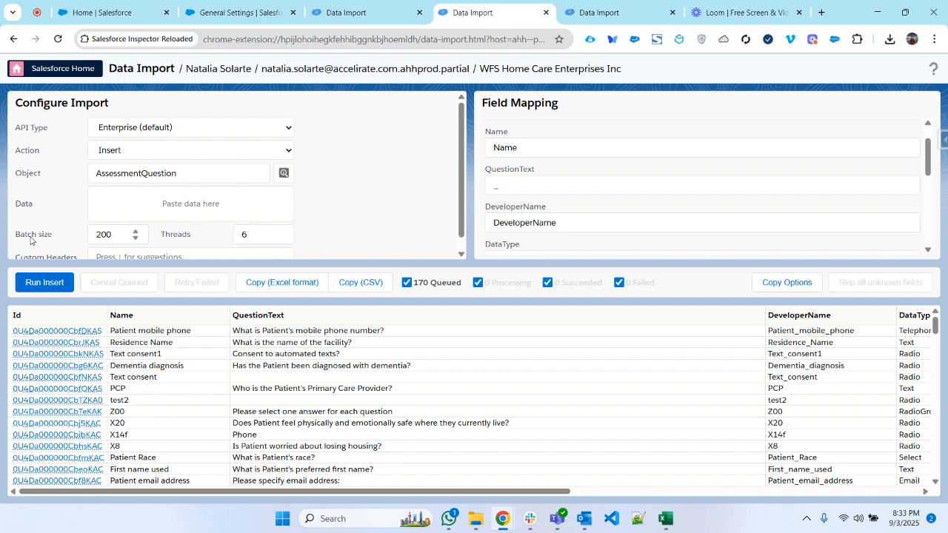
- Run the insert of the queued AssessmentQuestion records and confirm it
click(58, 288)
click(444, 240)
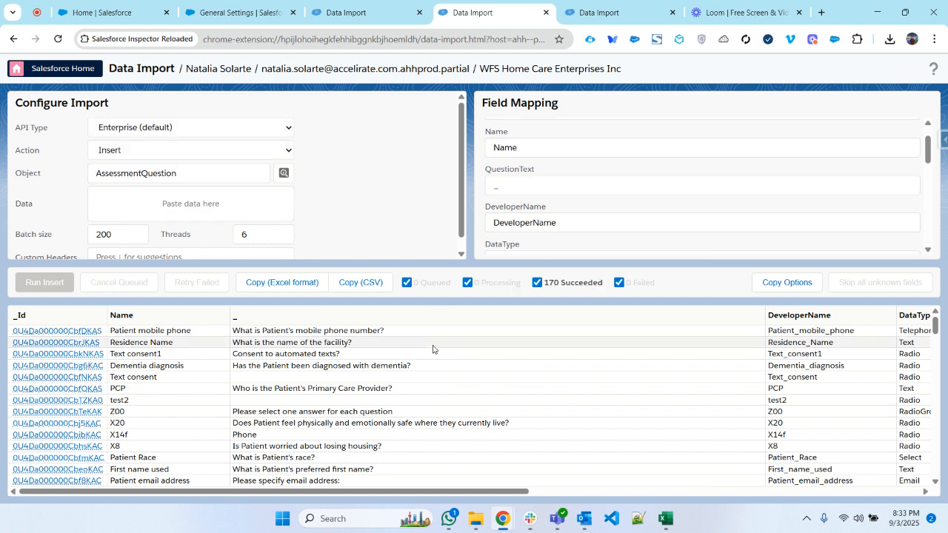
- Examine the import results across all columns and rows, including the status, new Id, action and errors of each record
drag(519, 492, 946, 527)
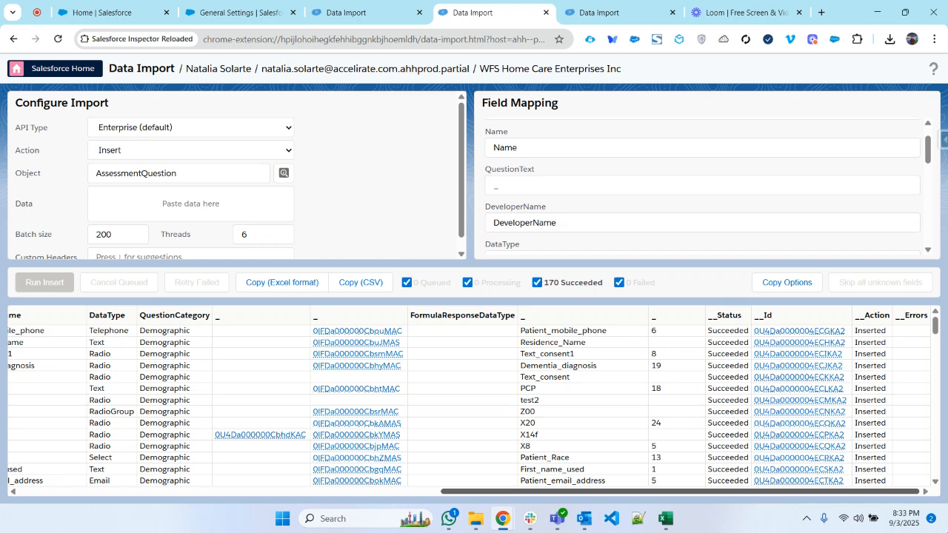
drag(946, 527, 539, 525)
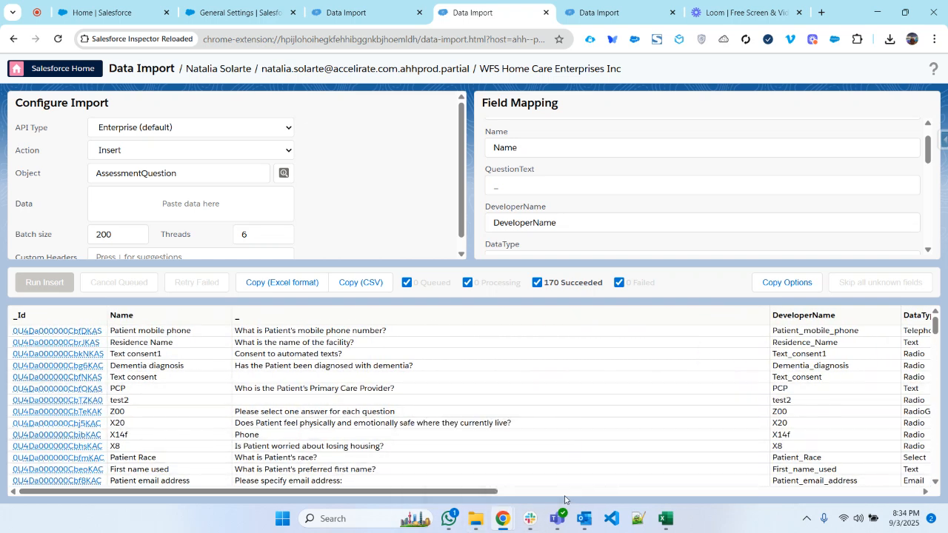
drag(492, 492, 946, 497)
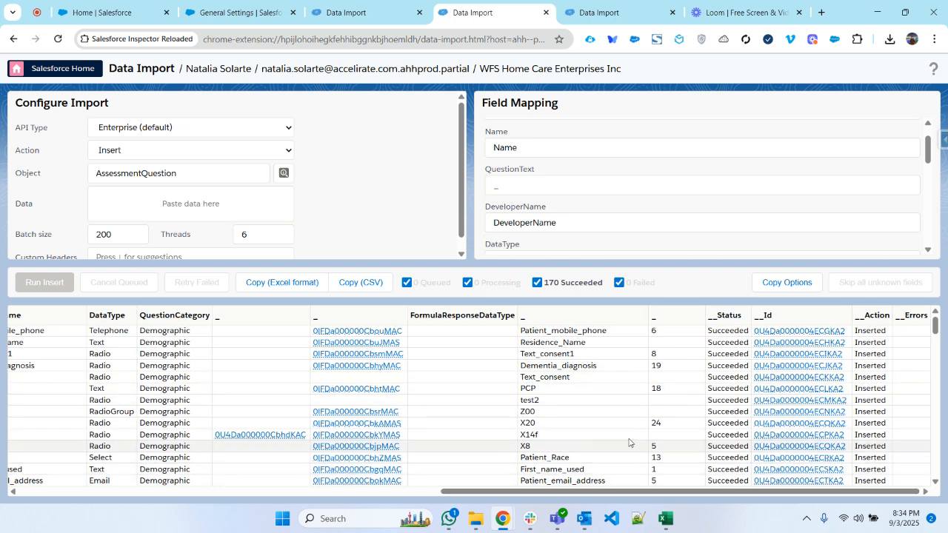
scroll(622, 430, down, 4)
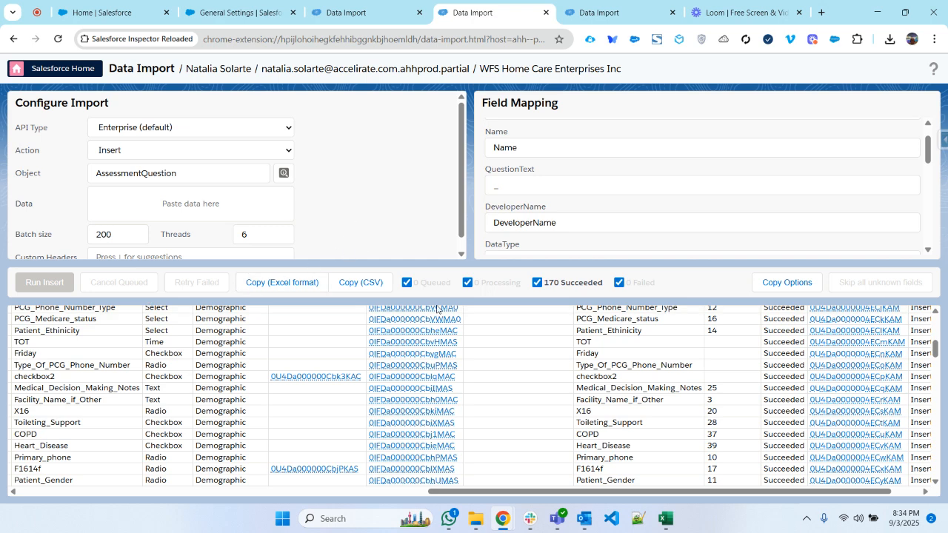
drag(525, 495, 555, 495)
drag(935, 351, 935, 308)
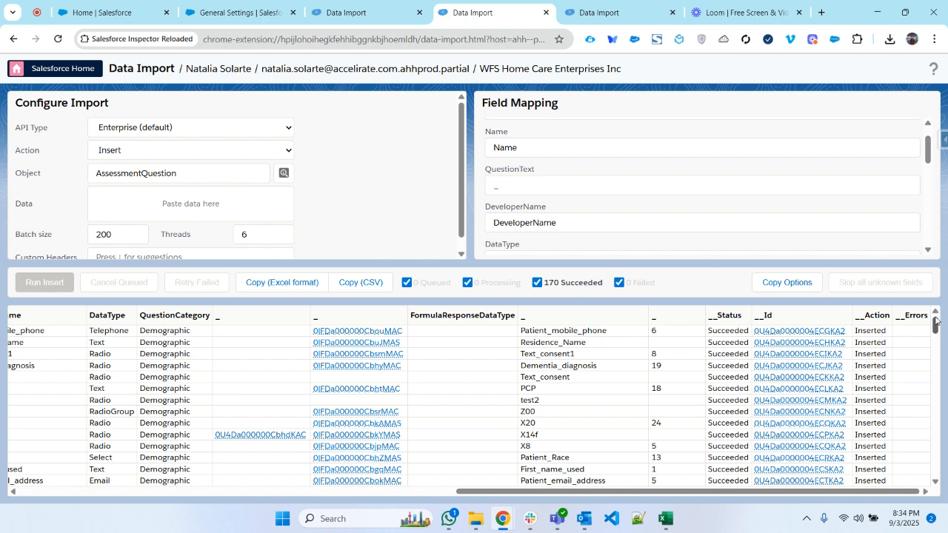
scroll(939, 322, down, 3)
scroll(939, 323, up, 3)
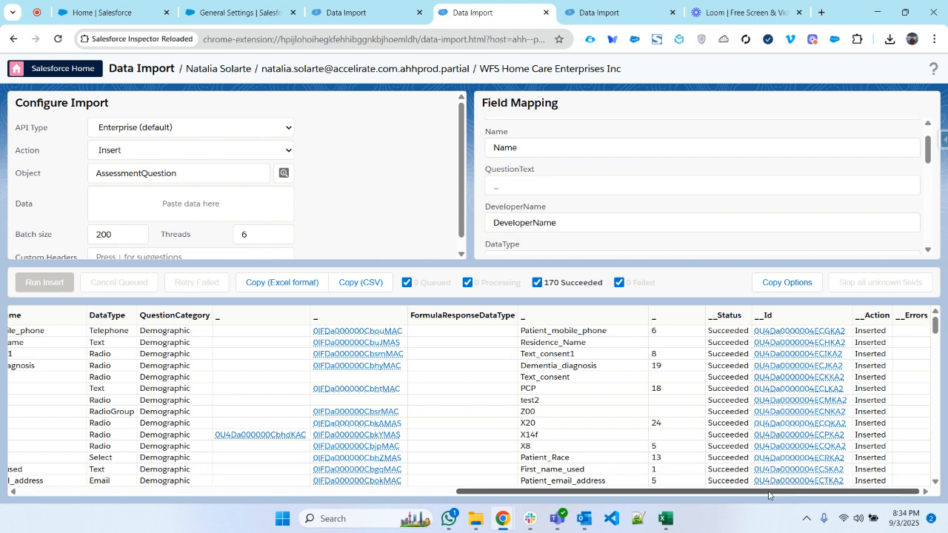
drag(799, 495, 278, 495)
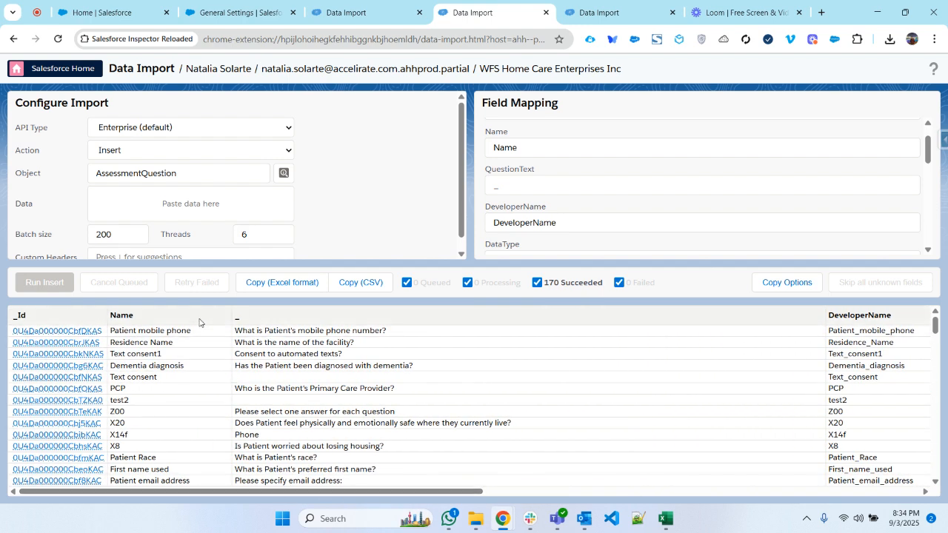
- Copy the import results in Excel format and add a new sheet to the Assessments workbook in Excel
click(307, 282)
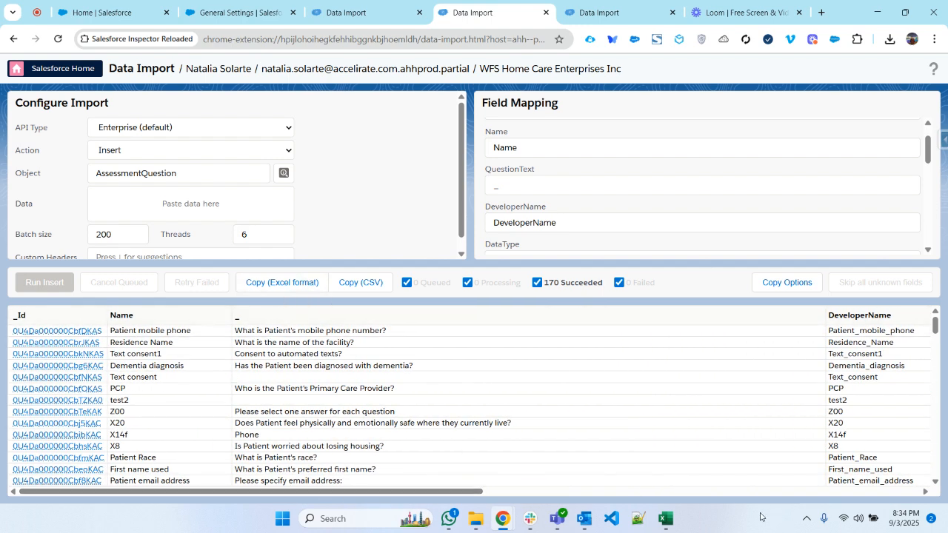
click(666, 518)
click(497, 481)
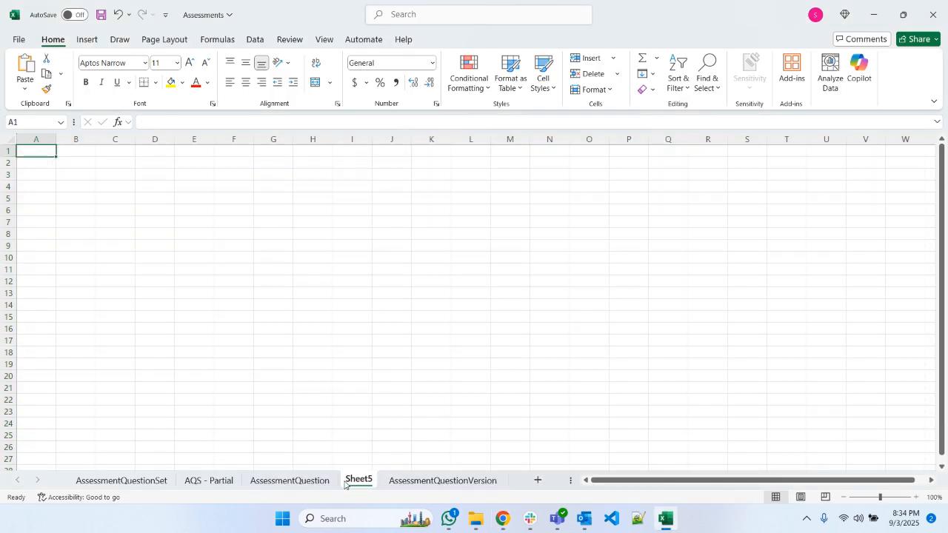
- Rename the new blank sheet as AQ-Partial
double_click(357, 480)
text(AQ-)
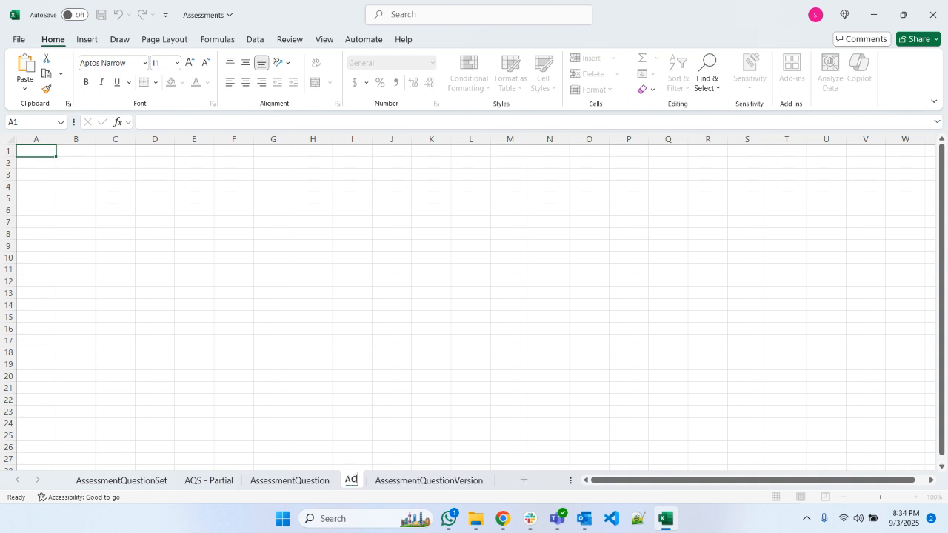
text(Parie)
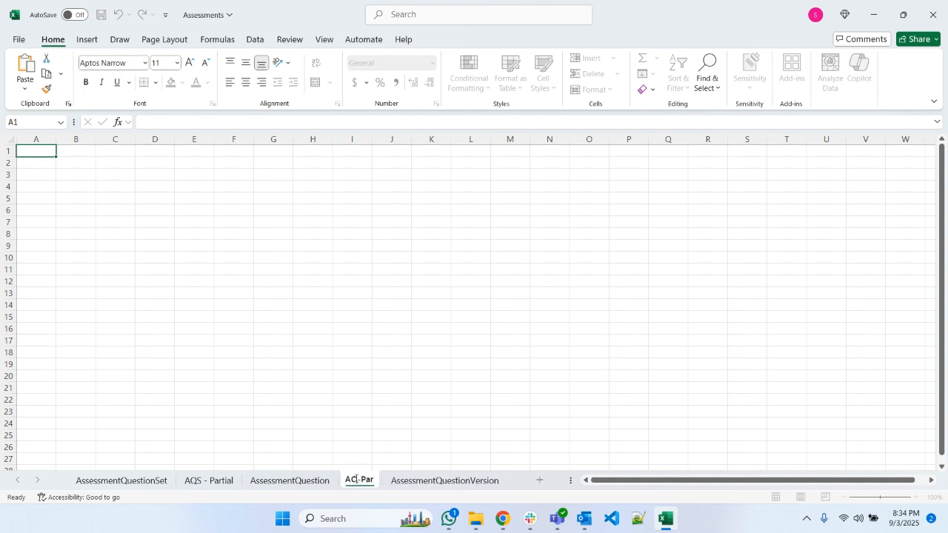
key(BackSpace)
key(BackSpace)
text(tial)
key(Return)
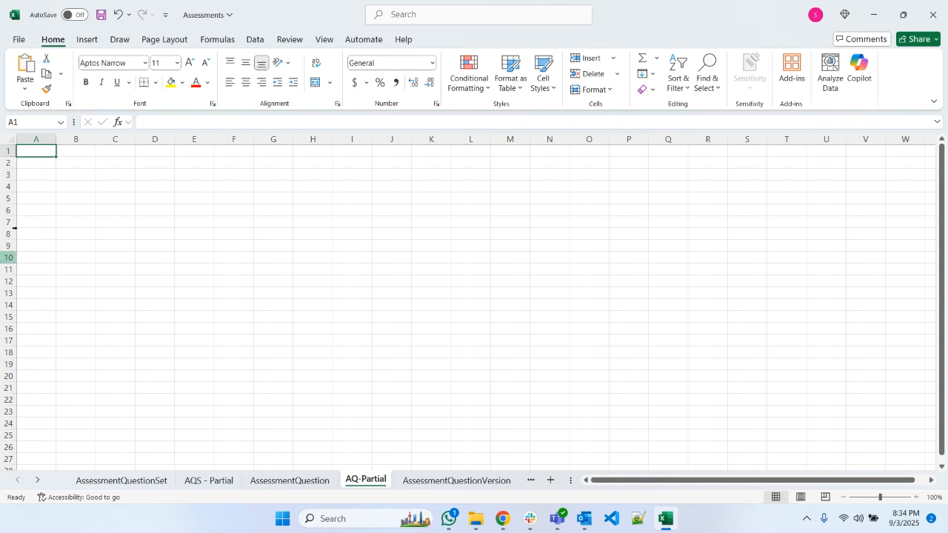
- Paste the copied import results at cell A1 of the AQ-Partial sheet and auto-fit all column widths
key(ctrl+v)
click(12, 140)
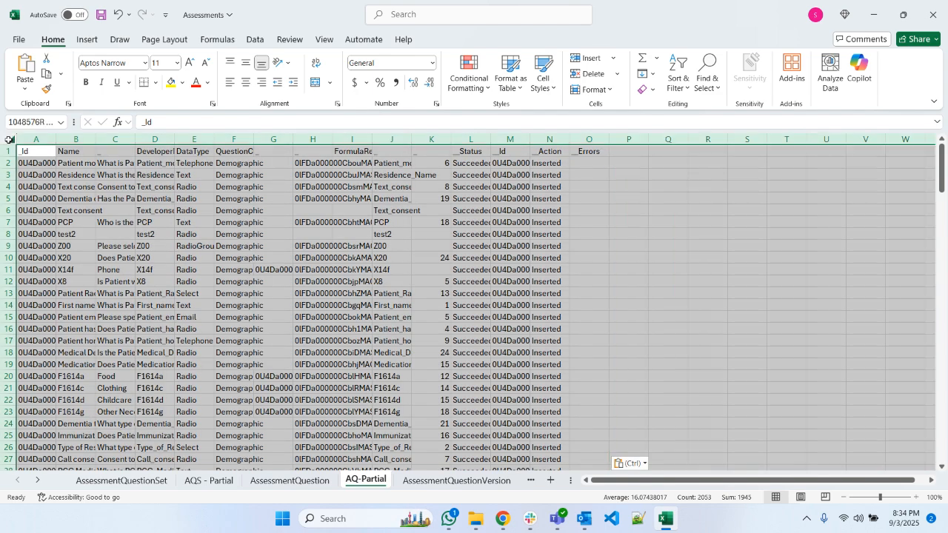
double_click(56, 139)
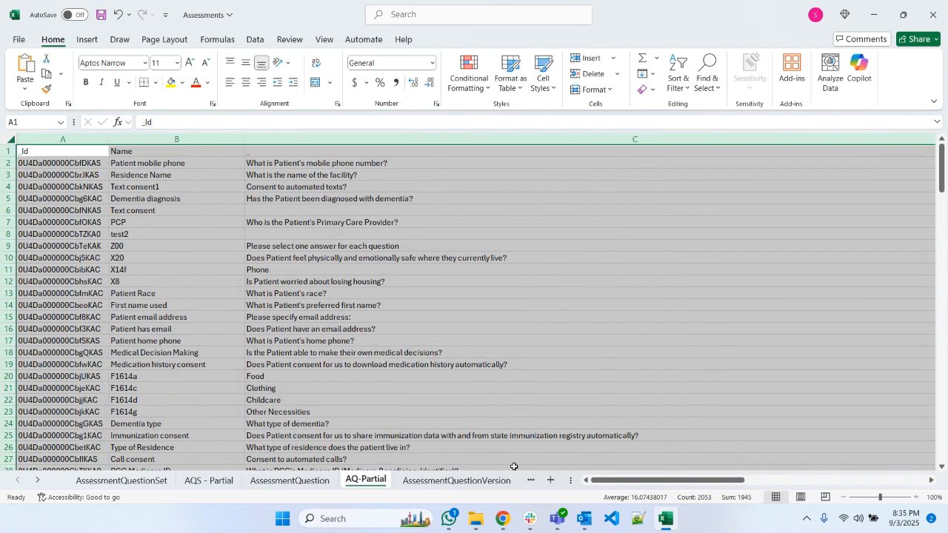
- Move the DeveloperName column of the AQ-Partial sheet in front of the _Id column as column A
click(616, 483)
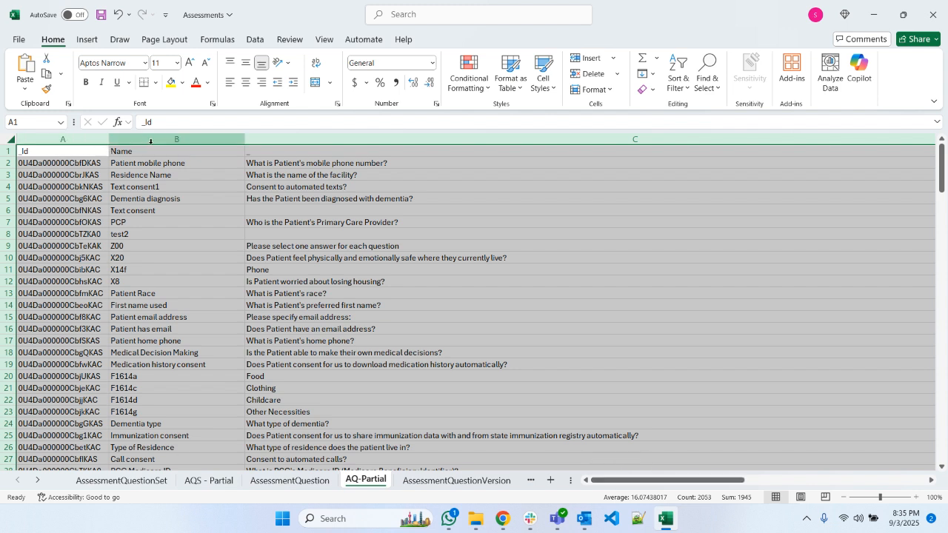
drag(609, 481, 755, 486)
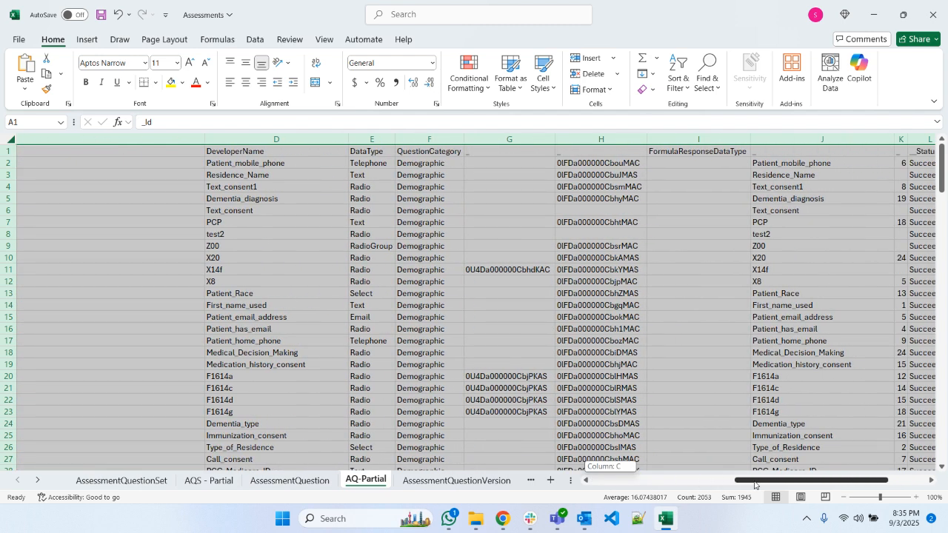
drag(755, 485, 710, 481)
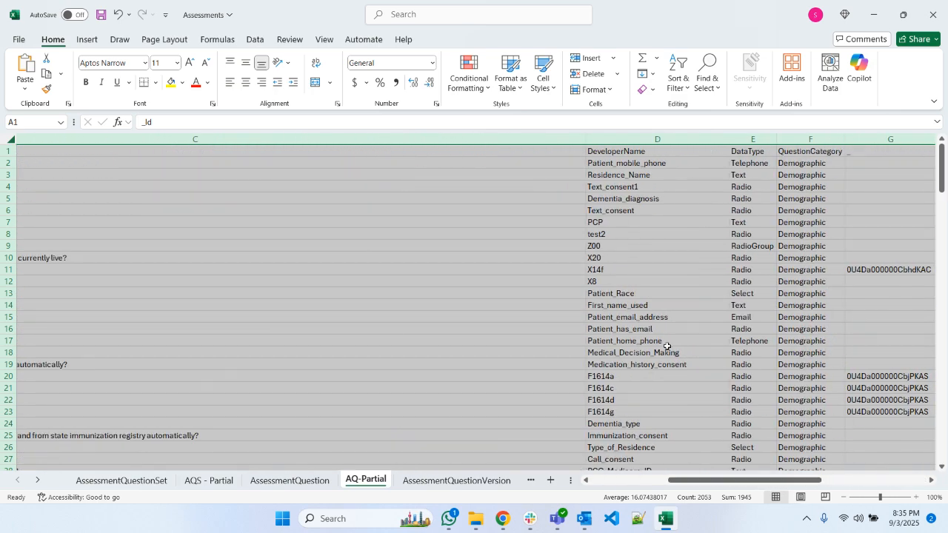
click(633, 142)
right_click(633, 142)
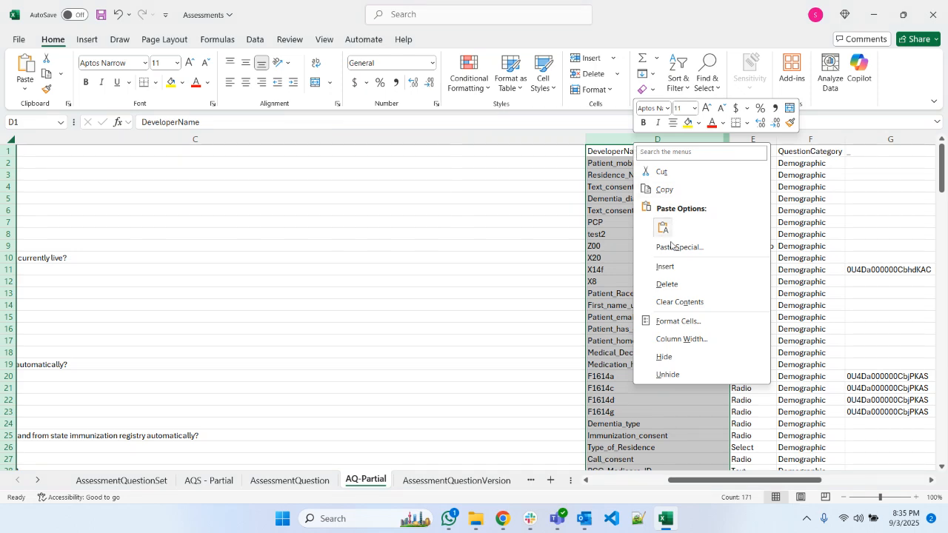
click(665, 172)
drag(711, 480, 337, 474)
click(64, 139)
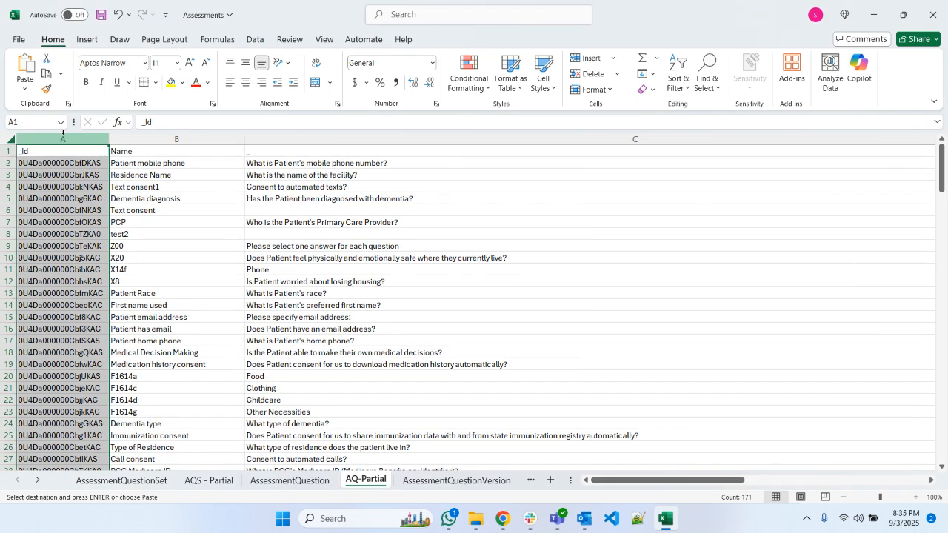
right_click(65, 140)
click(111, 258)
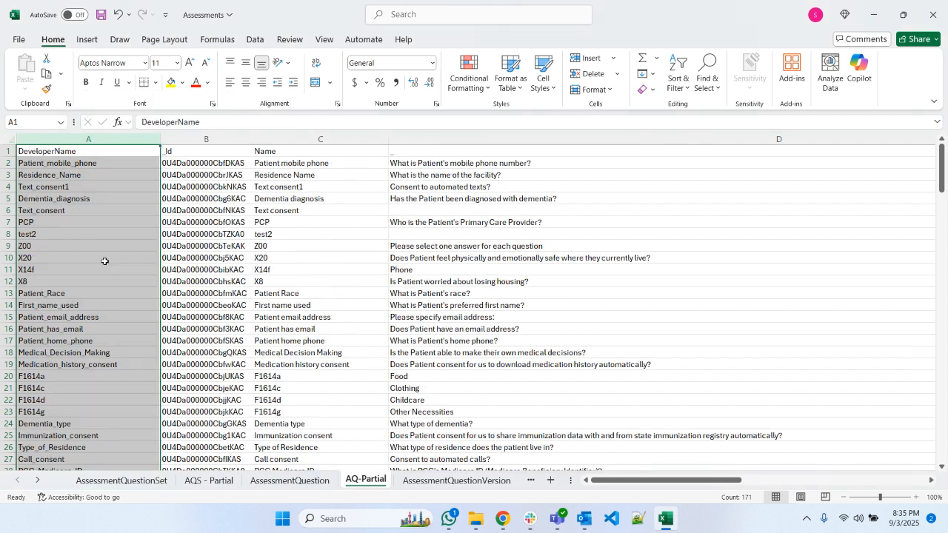
- Copy the Id in cell B2, switch to Chrome and open the Public Sector: Inspection Management app in the partial sandbox
click(191, 166)
key(ctrl+c)
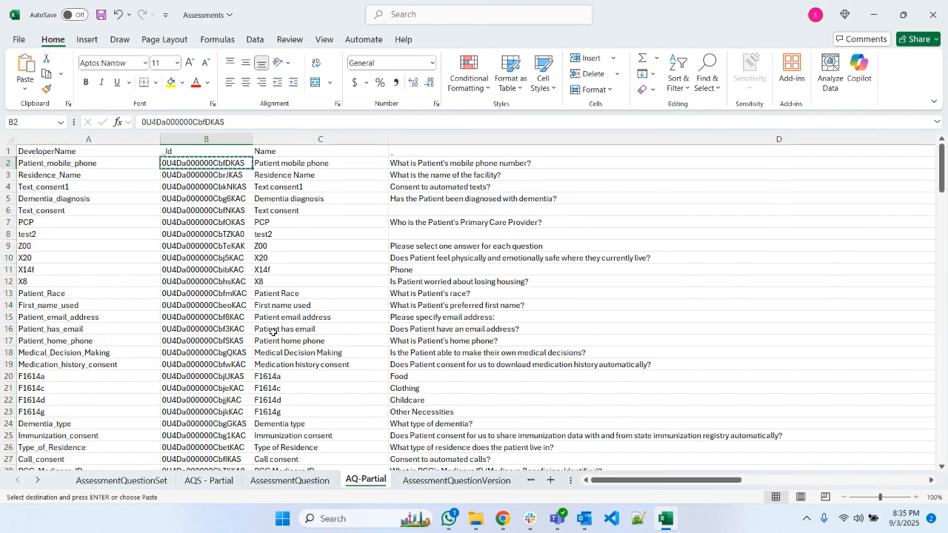
click(502, 522)
click(226, 10)
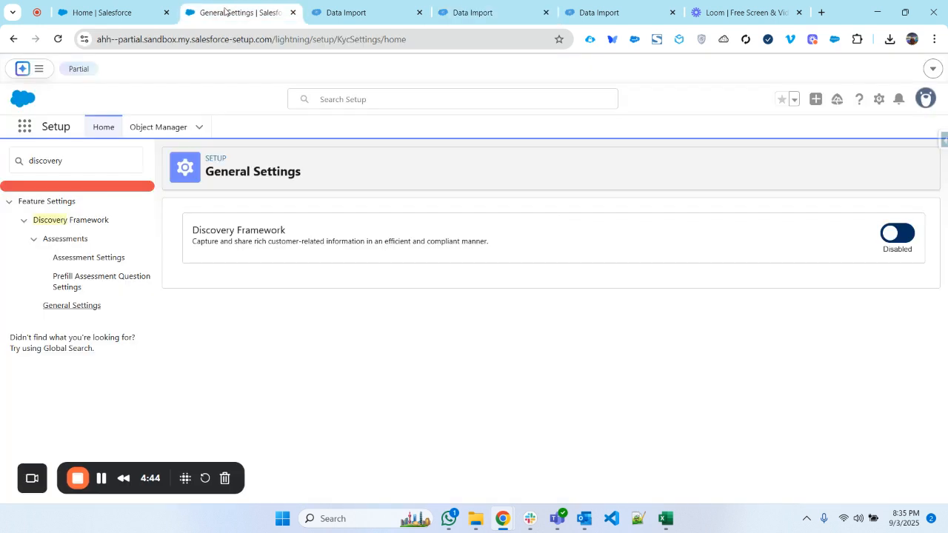
click(23, 126)
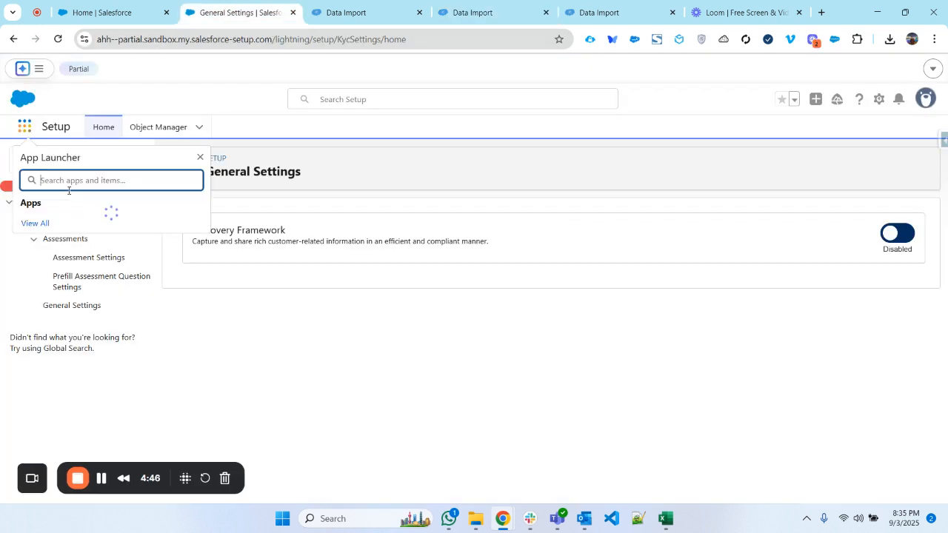
click(104, 222)
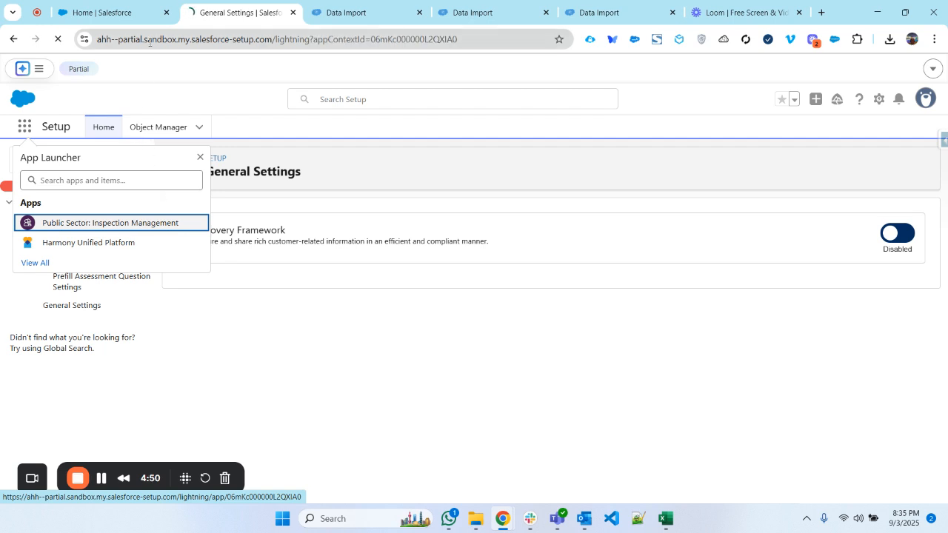
- Try to open the assessment question record with the copied original Id in the partial sandbox and reload its page
drag(253, 39, 683, 43)
key(ctrl+v)
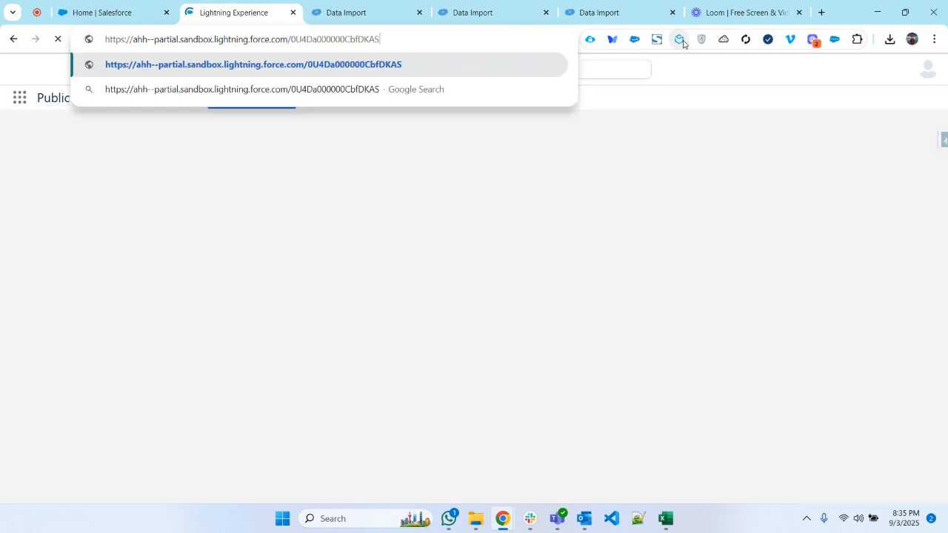
key(Return)
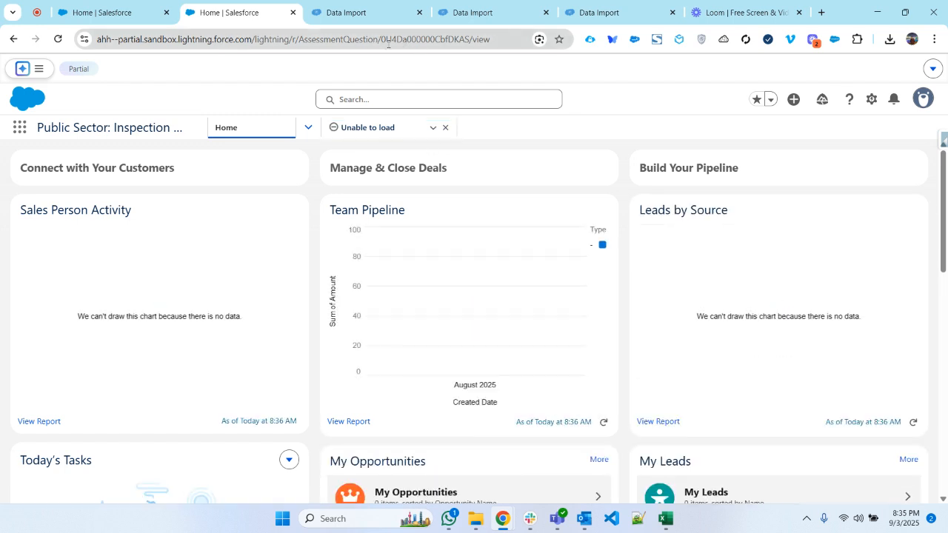
click(399, 40)
key(Return)
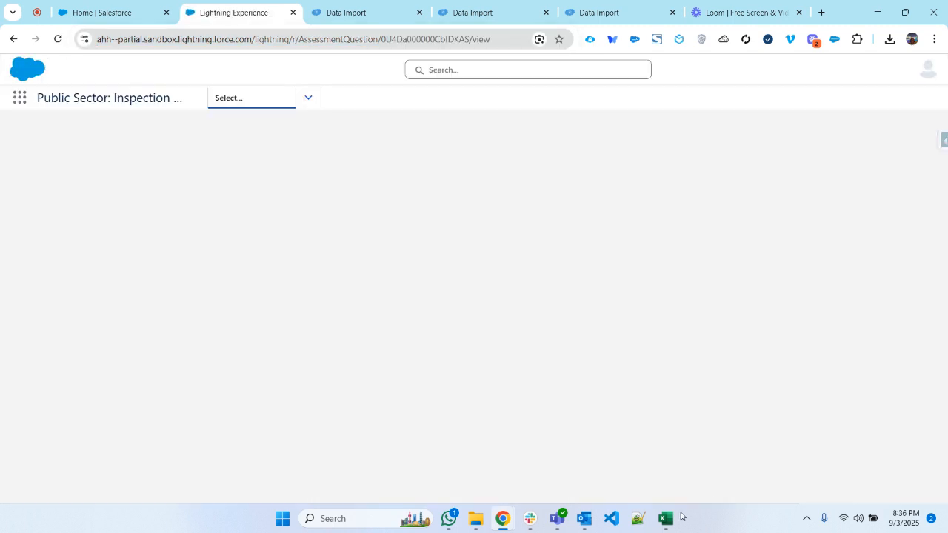
- Copy the Patient_mobile_phone row's new __Id from cell M2 in Excel and open that record in the partial sandbox in Chrome
mouse_move(671, 522)
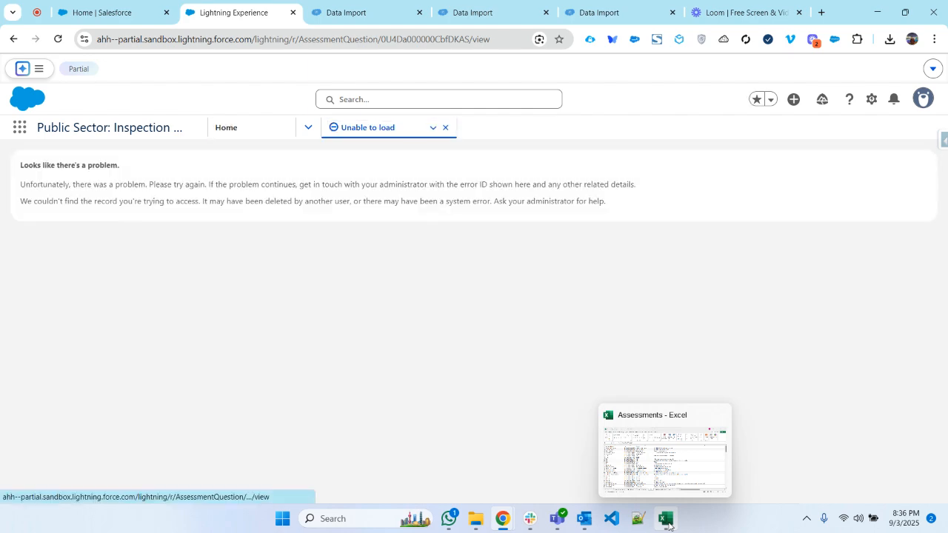
click(667, 521)
drag(681, 481, 870, 485)
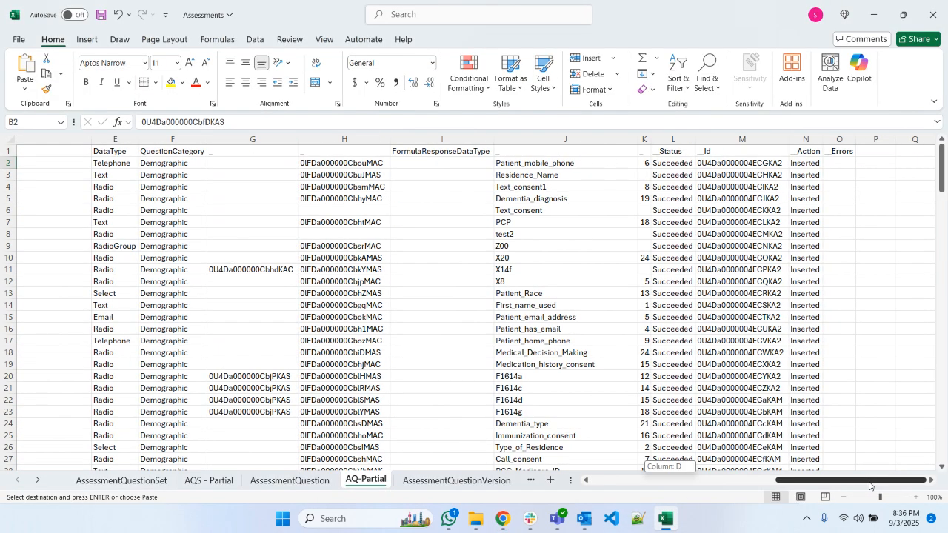
click(741, 163)
key(ctrl+c)
key(alt+Tab)
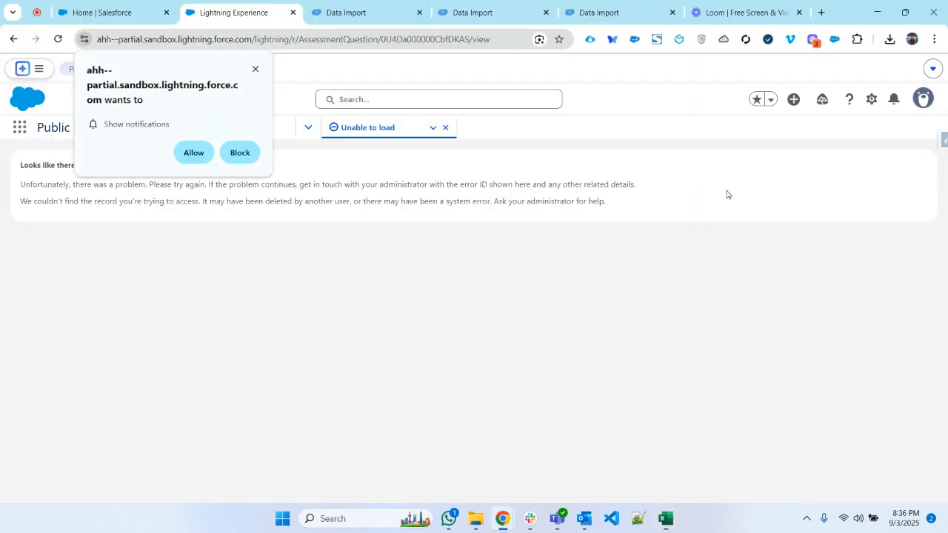
click(404, 38)
double_click(423, 38)
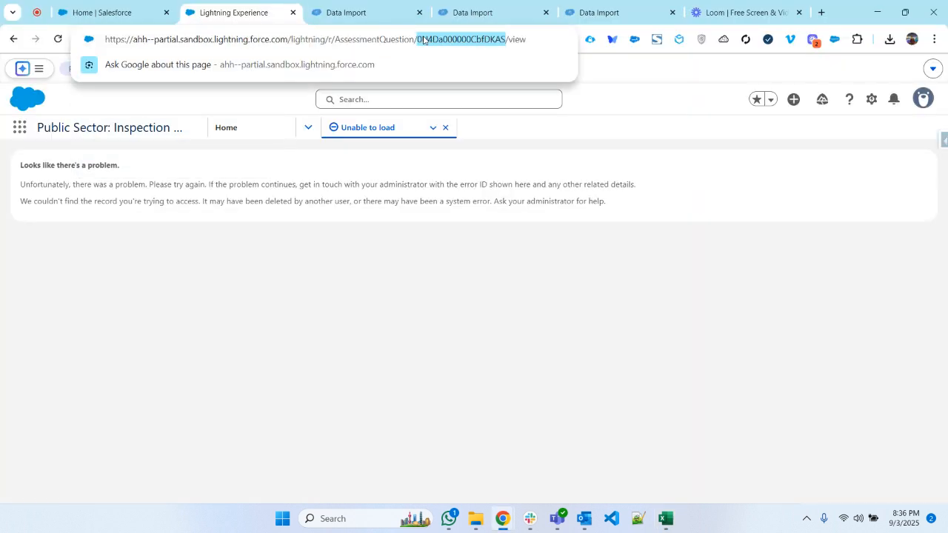
key(ctrl+v)
key(Return)
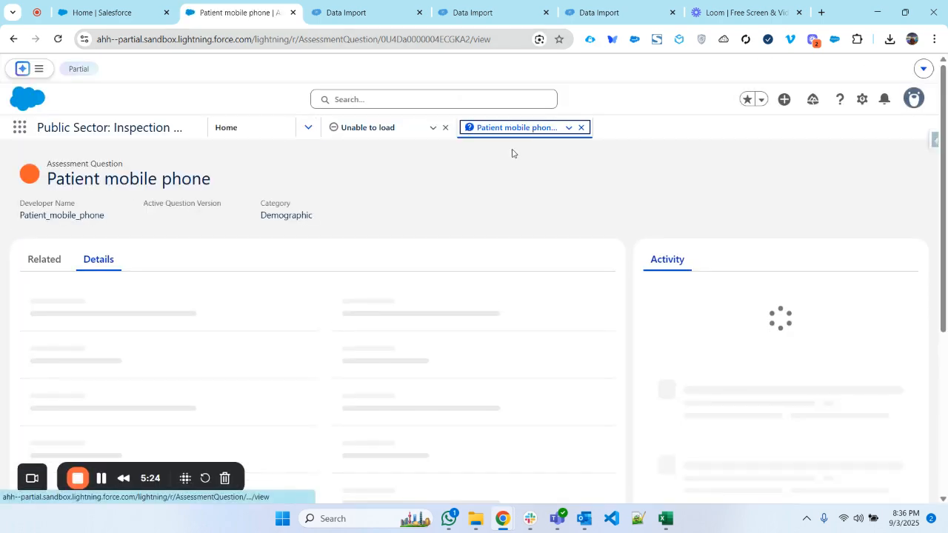
- Switch back to Excel and move the __Id column of AQ-Partial in front of the _Id column as column B
key(alt+Tab)
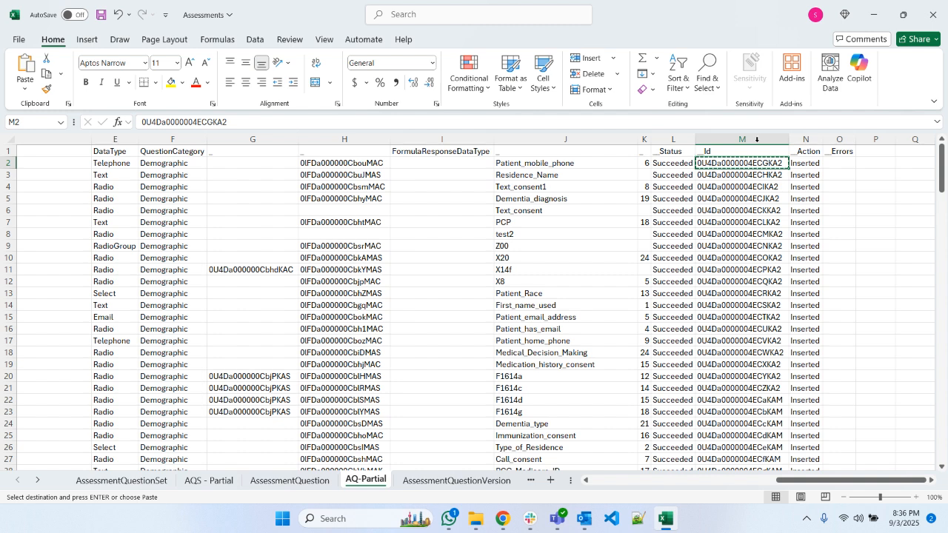
click(725, 134)
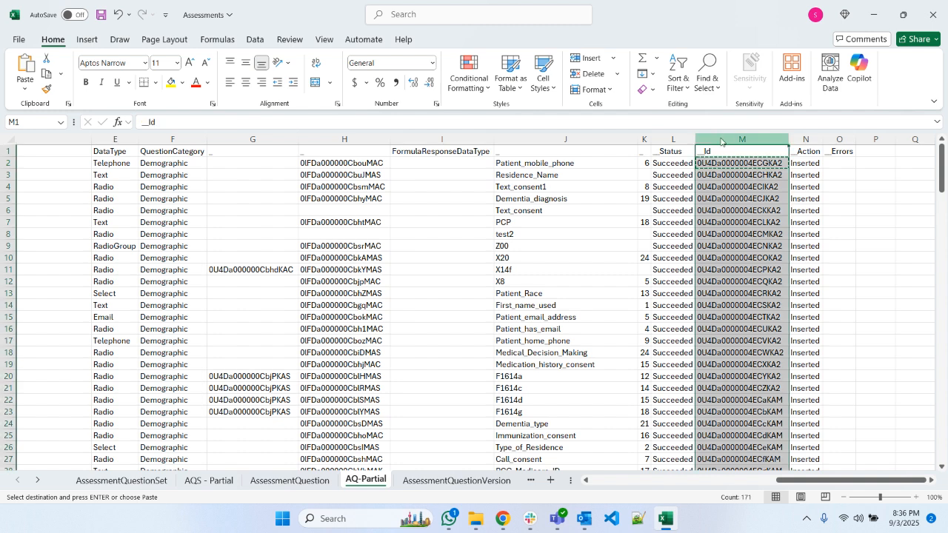
right_click(723, 138)
click(763, 168)
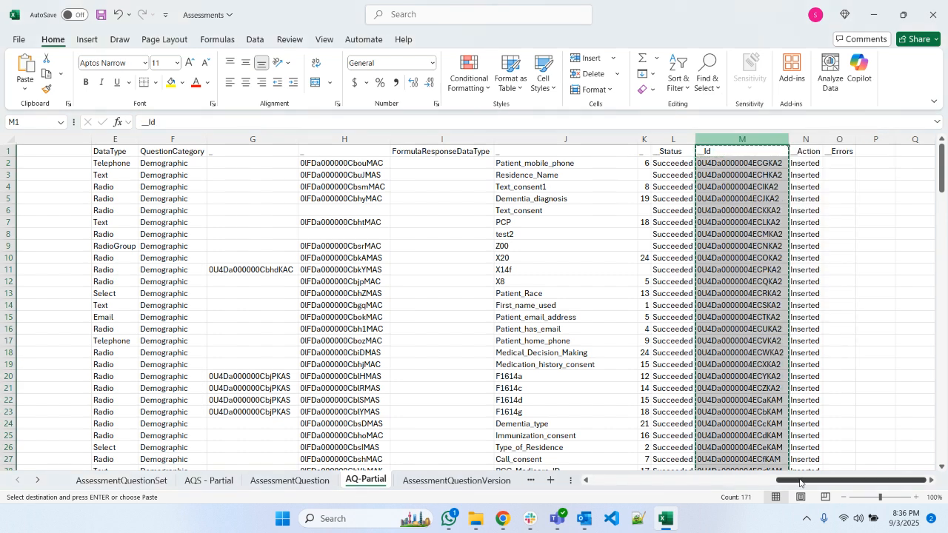
drag(779, 480, 593, 480)
click(56, 138)
right_click(195, 138)
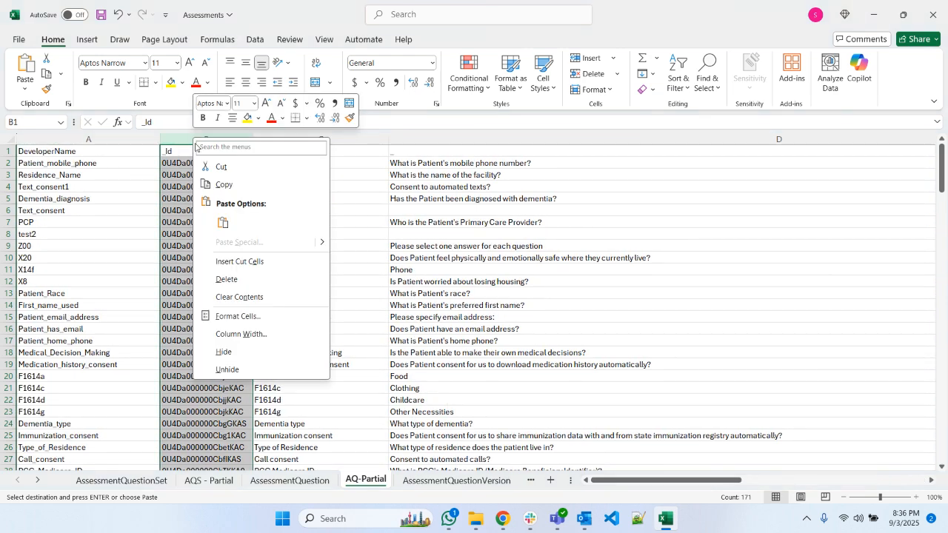
click(249, 262)
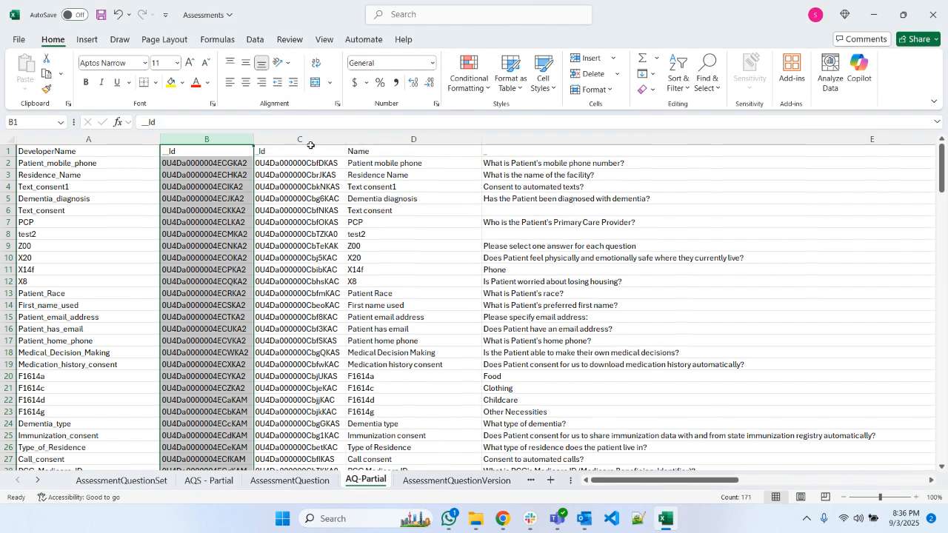
- Rename the original Id column's header in cell C1 as Old_Id
click(287, 158)
click(277, 149)
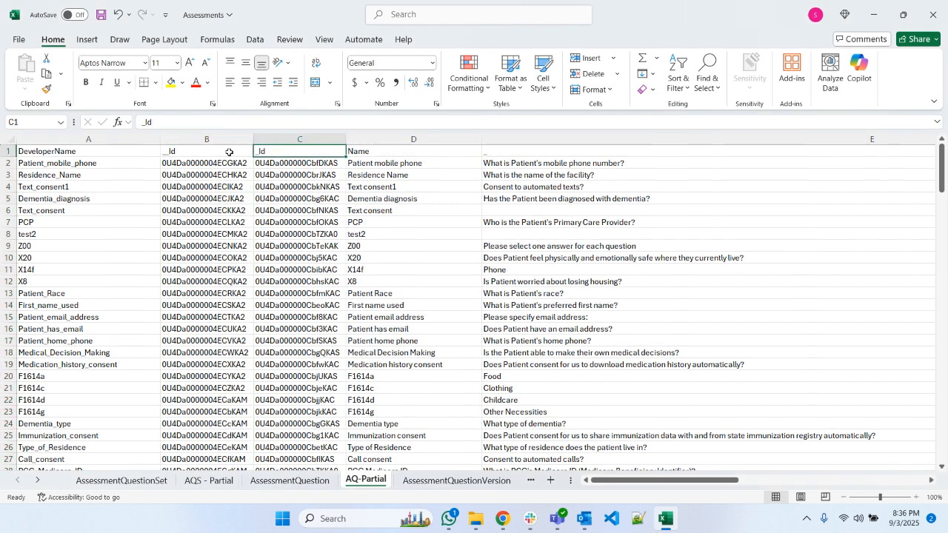
click(140, 126)
text(Old)
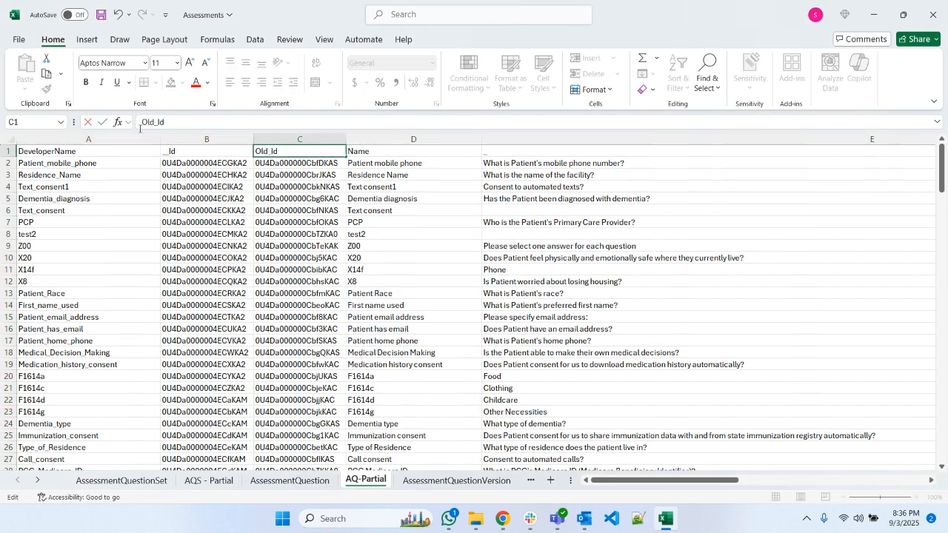
key(Return)
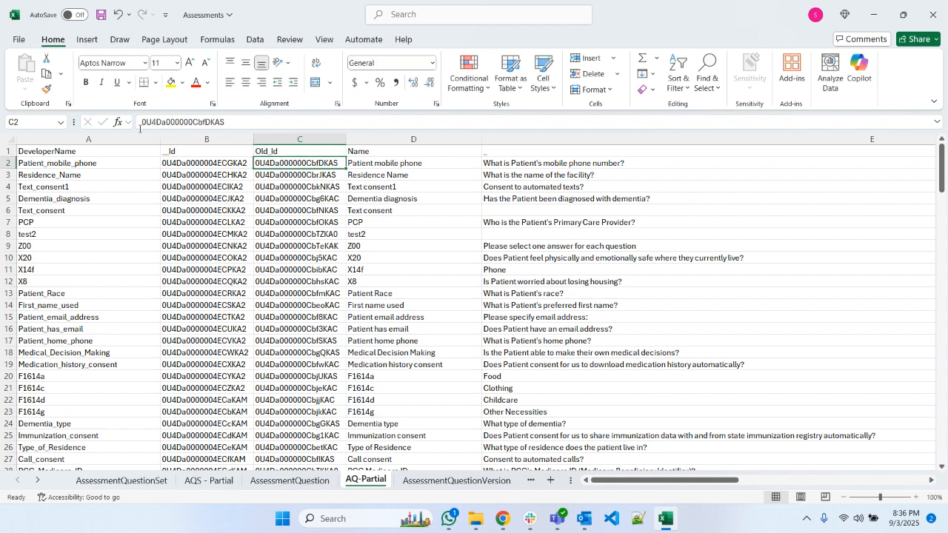
click(191, 152)
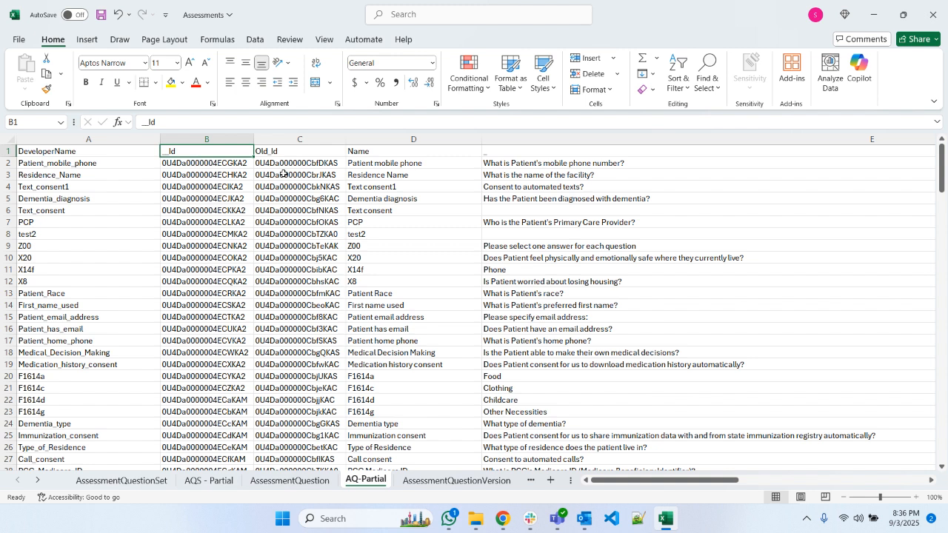
- Copy the RelatedQuestionId header from the AssessmentQuestion sheet into cell H1 of the AQ-Partial sheet
drag(634, 480, 825, 473)
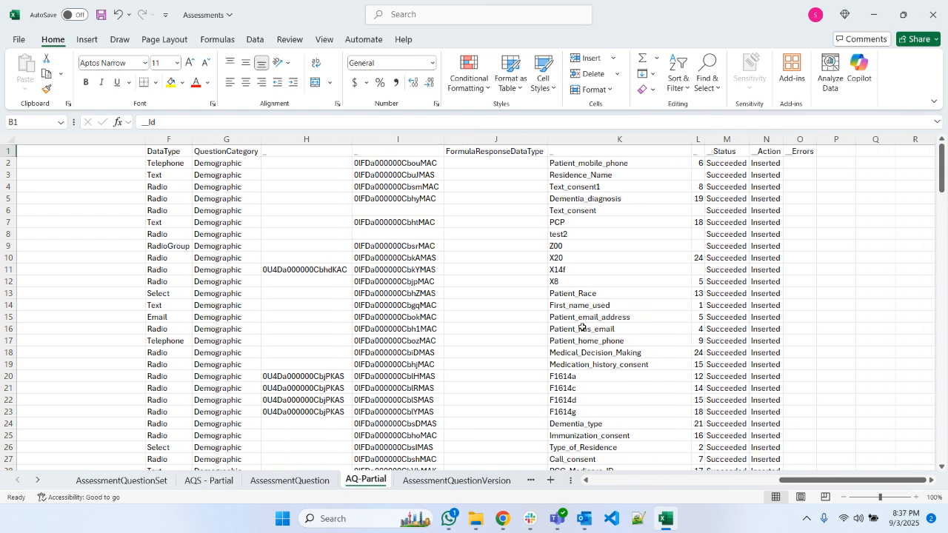
click(289, 487)
drag(675, 480, 801, 472)
click(645, 156)
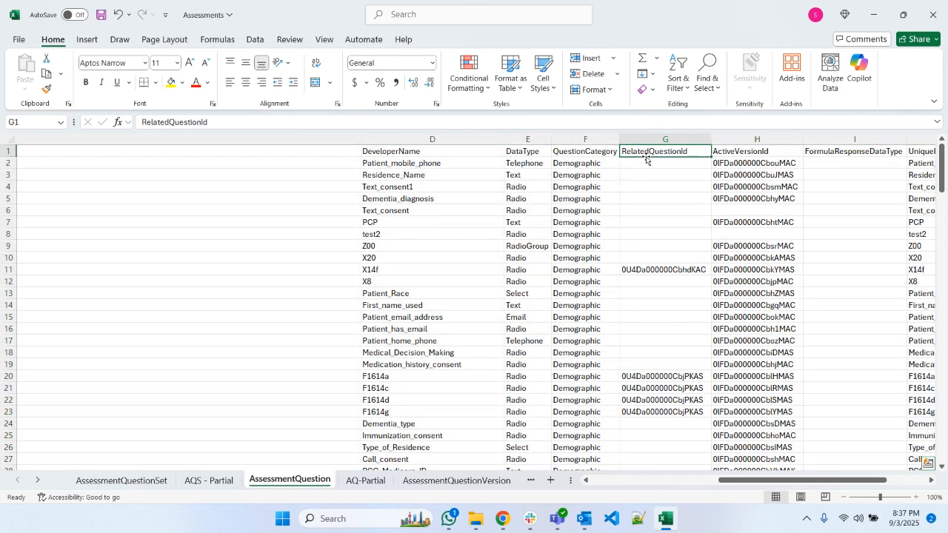
key(ctrl+c)
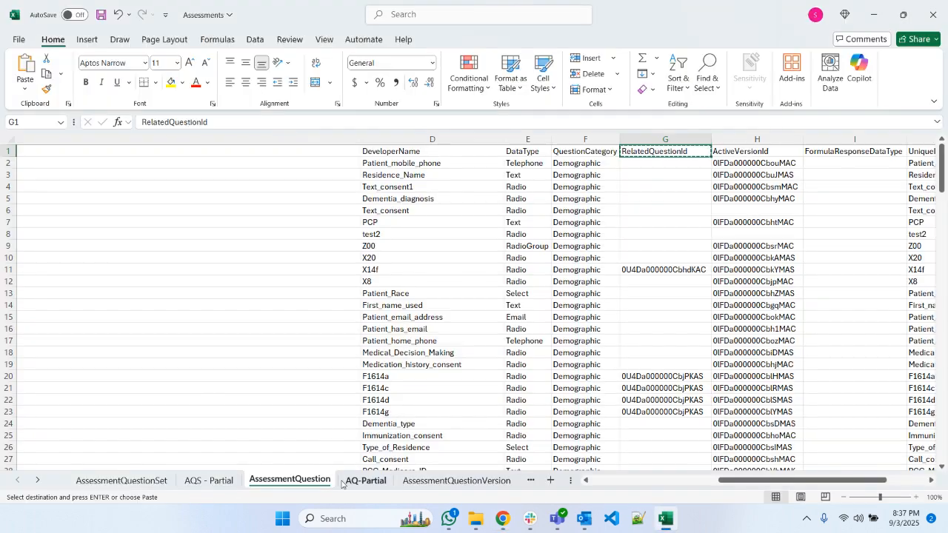
click(366, 480)
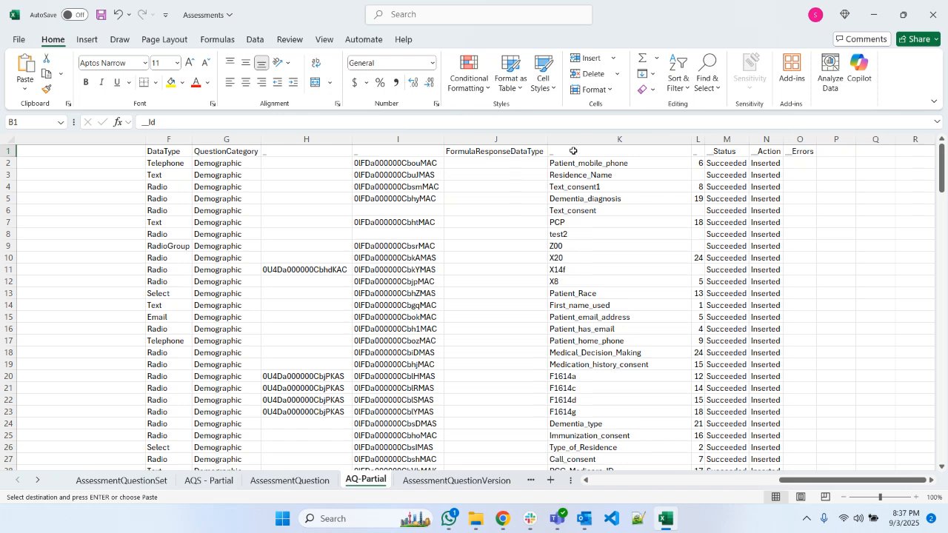
click(312, 152)
key(ctrl+v)
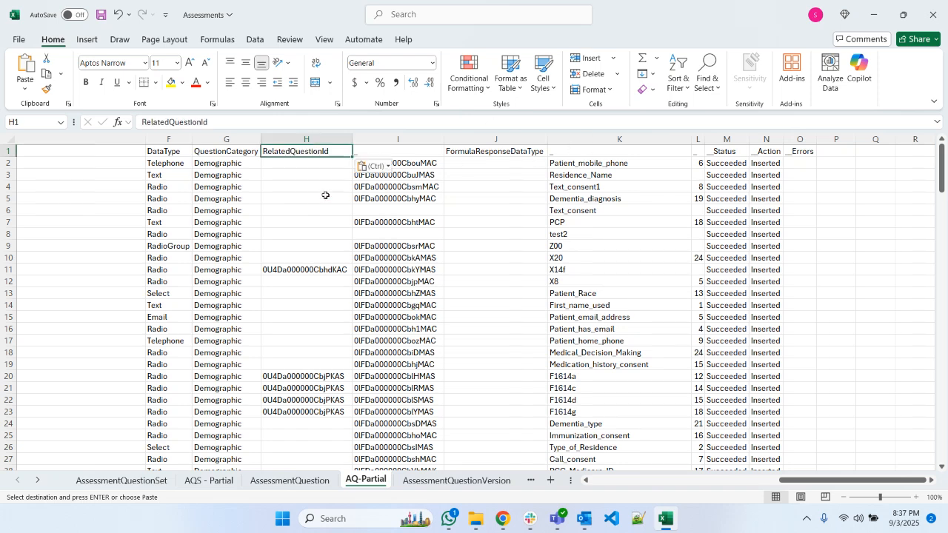
- Check the remaining column headers of the AssessmentQuestion sheet, from ActiveVersionId to Sequence__c, and return to the AQ-Partial sheet
click(290, 480)
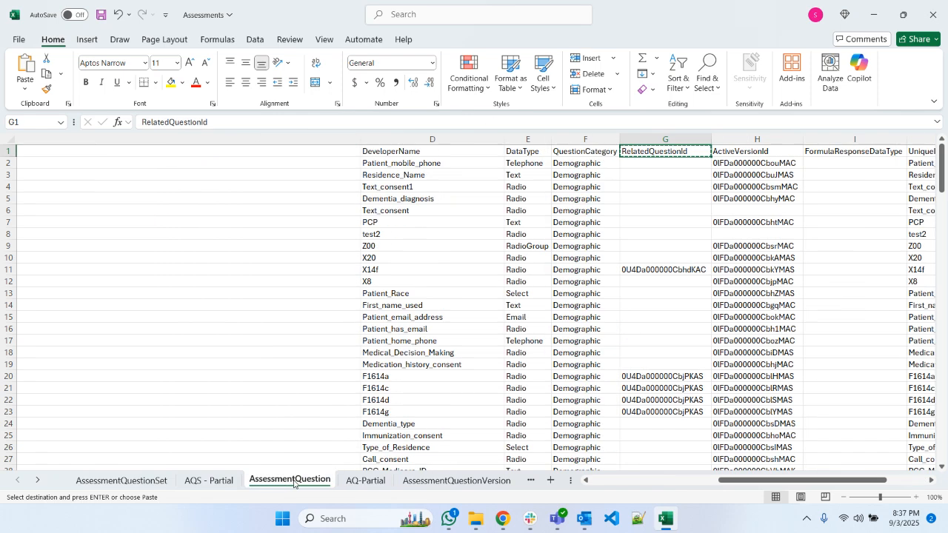
click(762, 151)
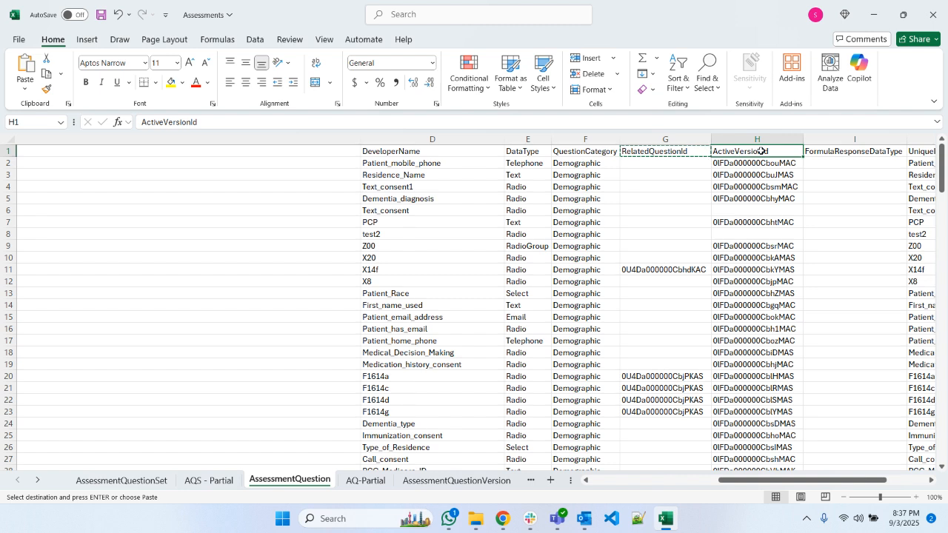
drag(796, 480, 839, 481)
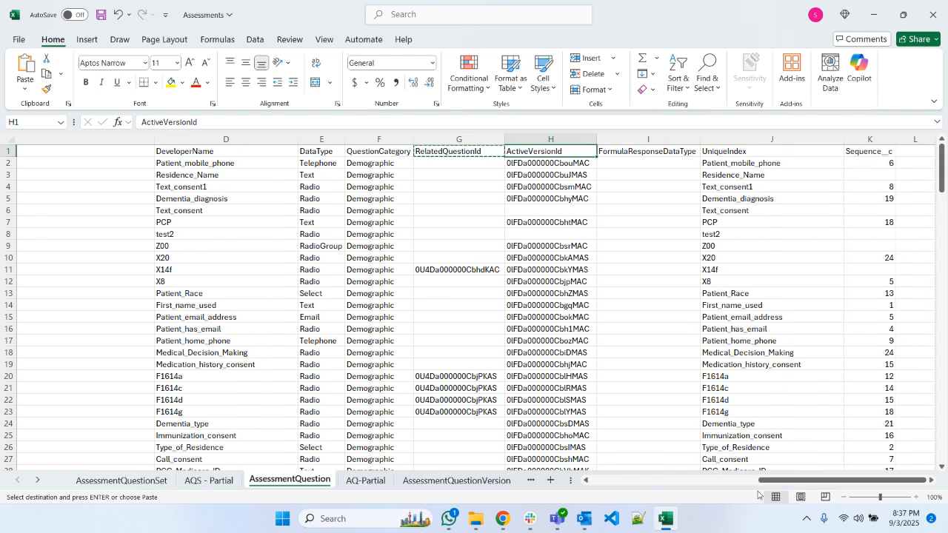
click(365, 480)
key(ctrl+v)
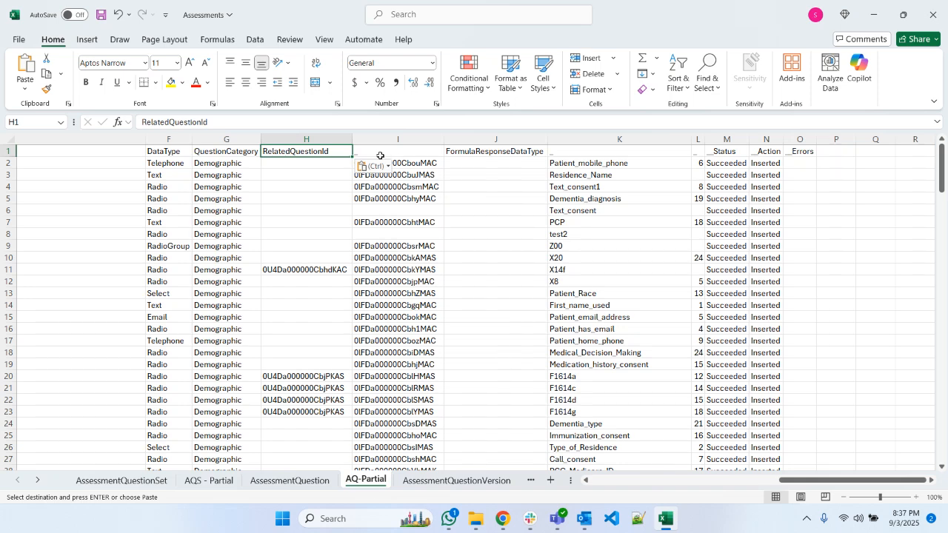
- Move the RelatedQuestionId column of AQ-Partial in front of the Name column as column D
drag(783, 486, 718, 486)
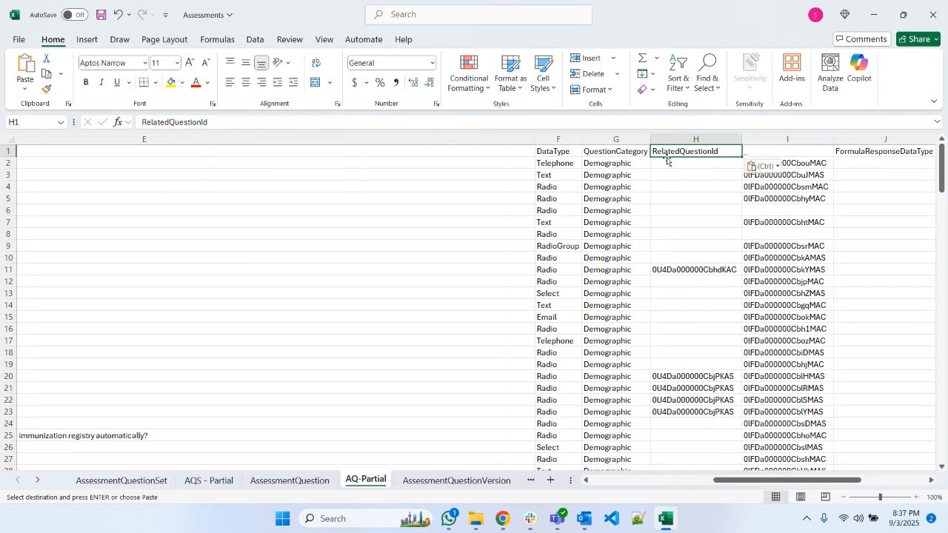
click(682, 139)
right_click(681, 139)
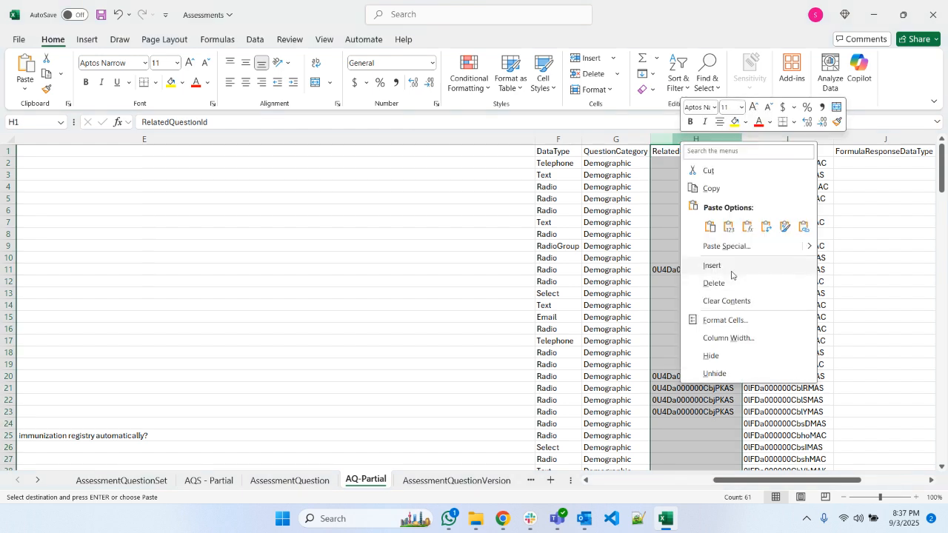
click(728, 172)
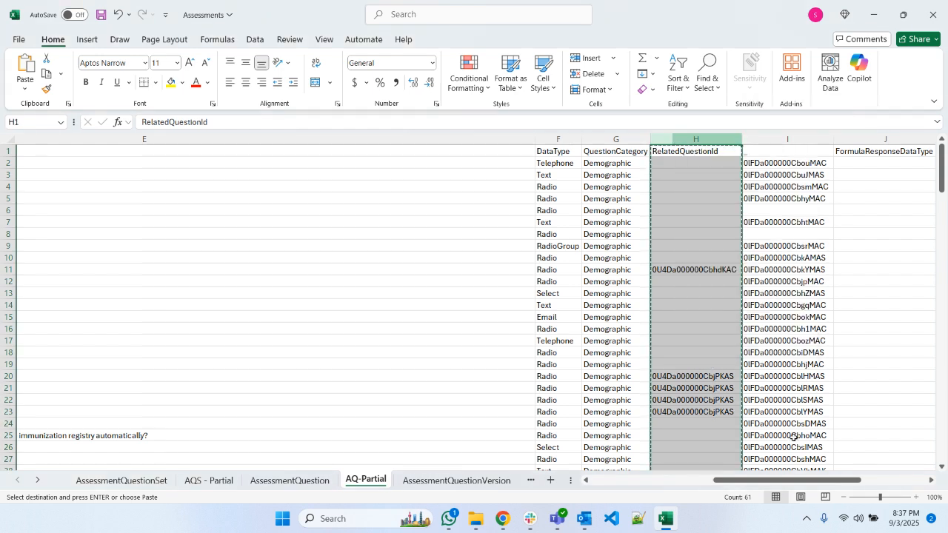
drag(794, 479, 671, 479)
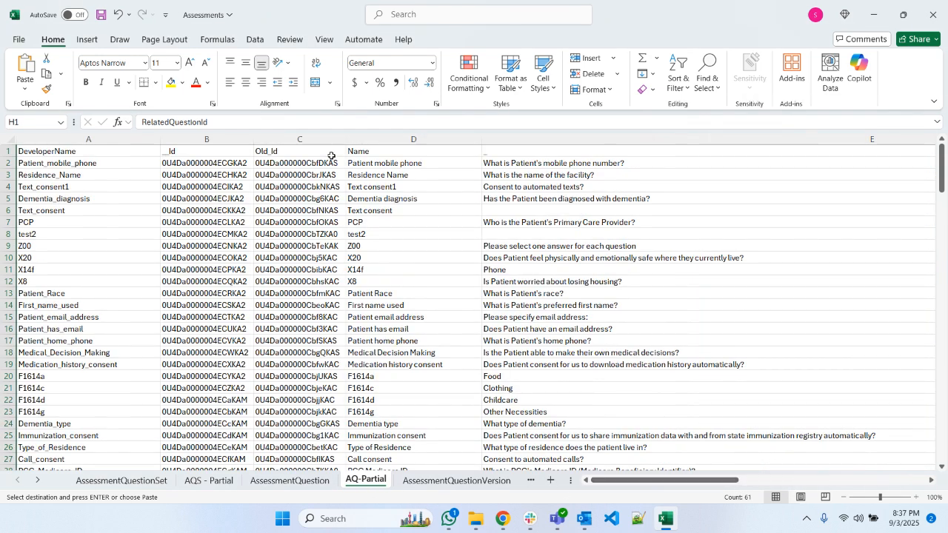
click(413, 139)
right_click(402, 141)
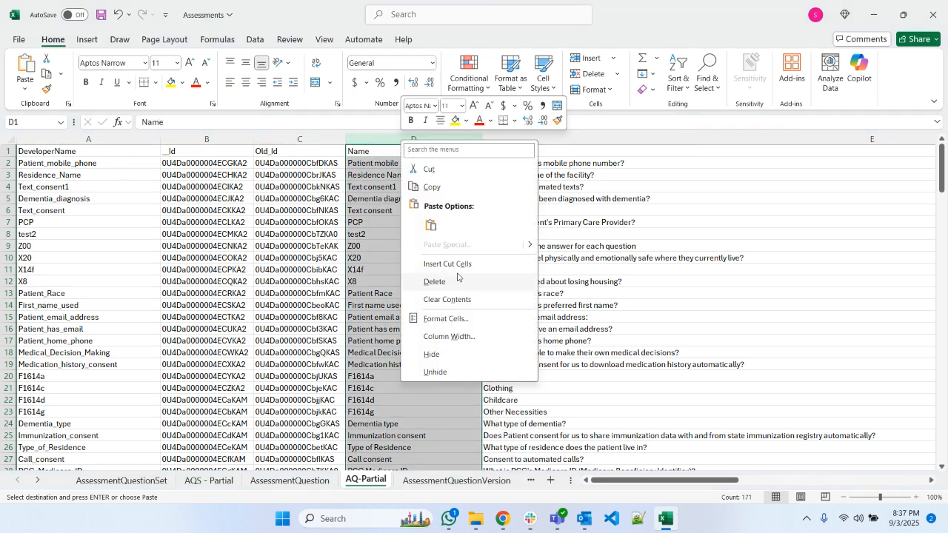
click(449, 264)
- Insert an empty column E after RelatedQuestionId and give it the header New Related Question Id
click(448, 139)
right_click(457, 141)
click(485, 262)
click(443, 154)
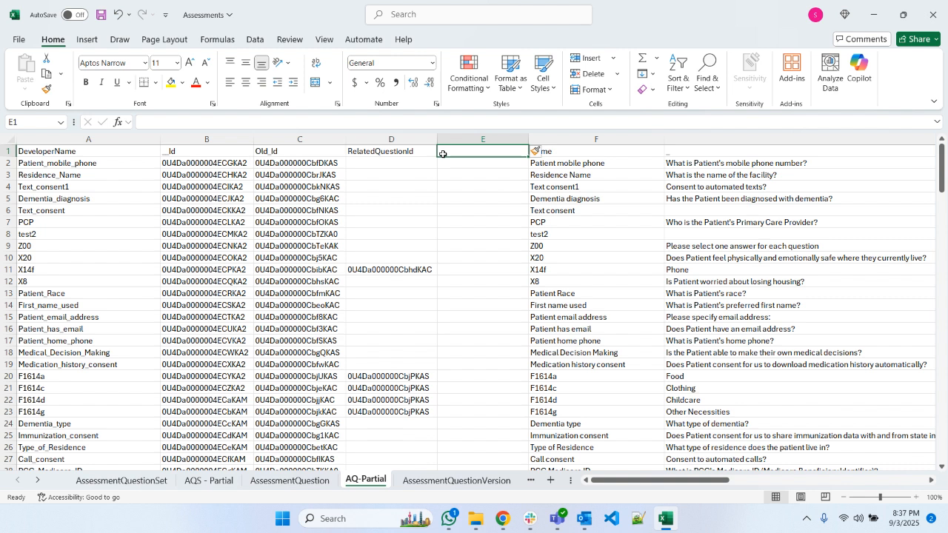
text(New)
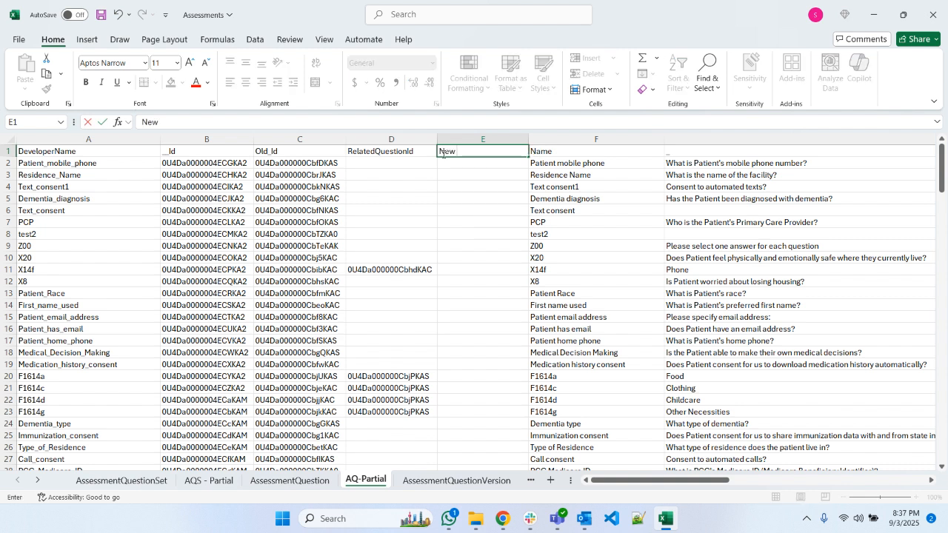
text( Related Question I)
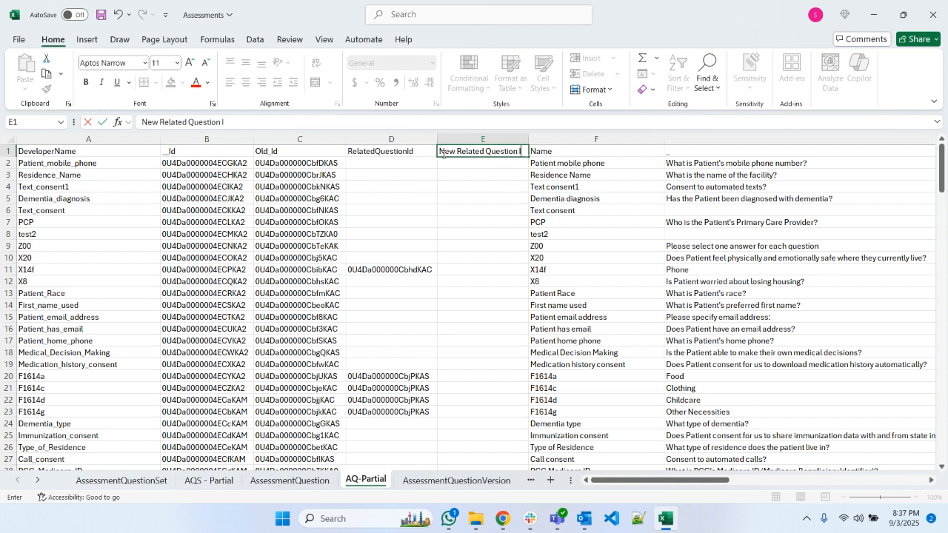
text(d)
key(Return)
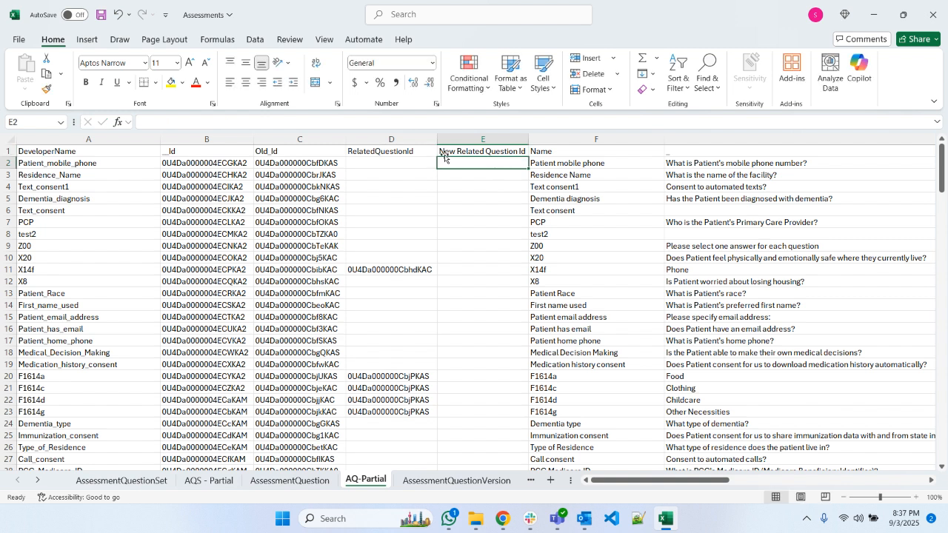
- Try to look up the new related question Id in E2 with =VLOOKUP(D2,B:C,3,FALSE) and fill the formula down to E11
text(=VLOOKUP)
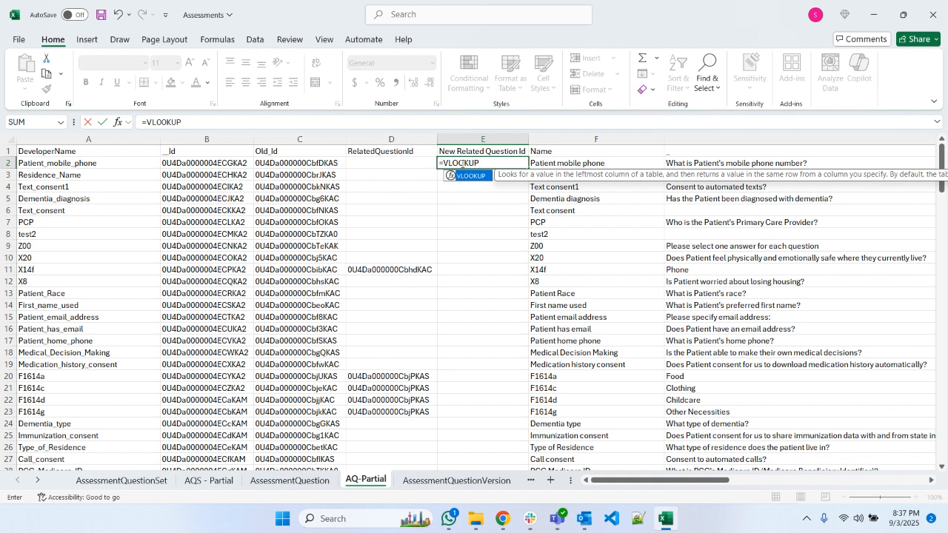
text(()
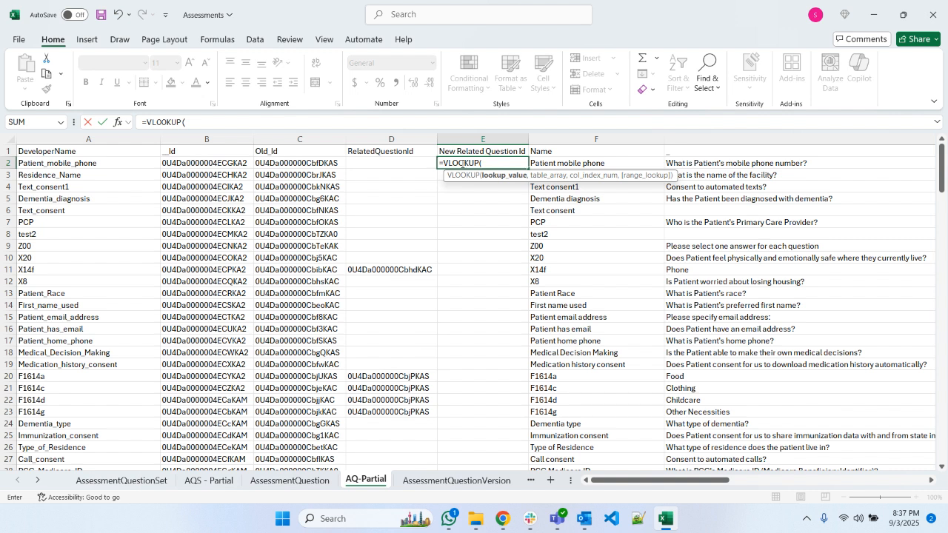
click(423, 167)
text(,)
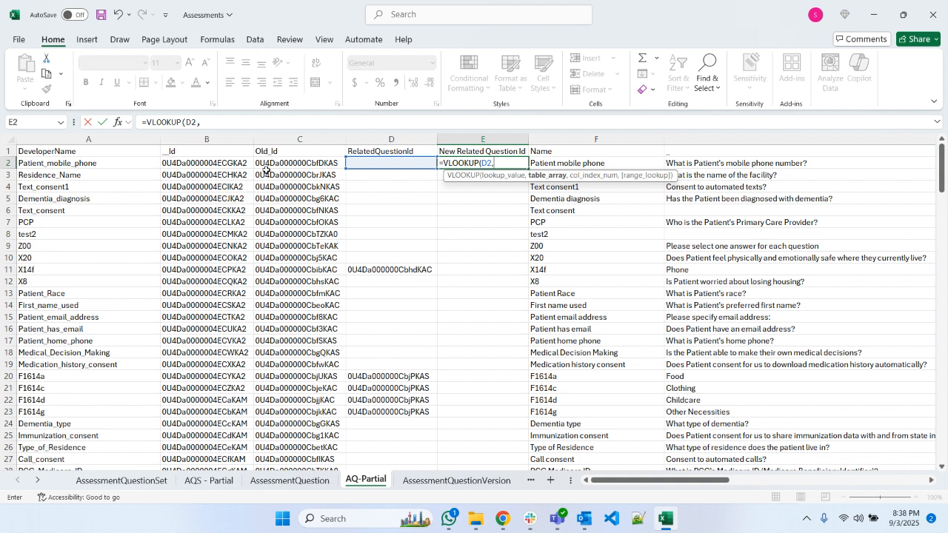
drag(215, 139, 285, 140)
text(,)
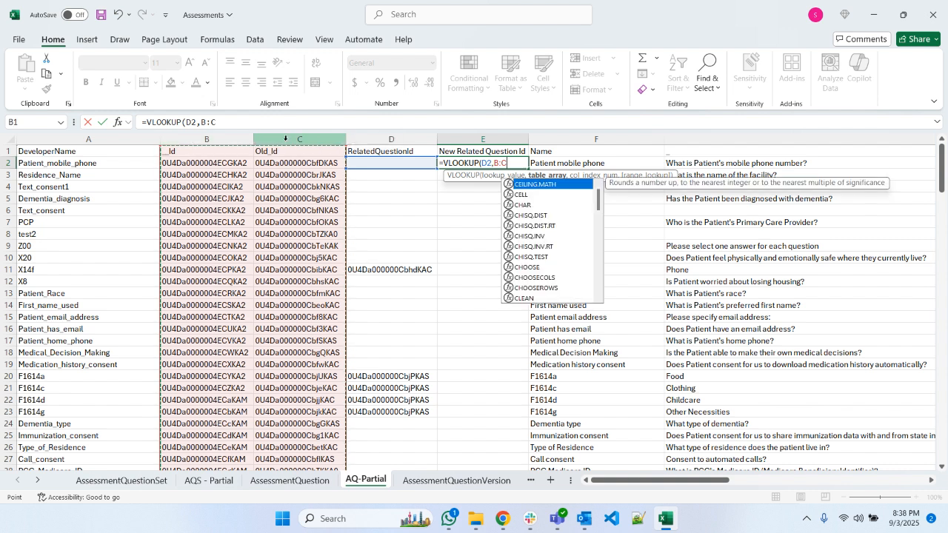
text(3,FALSE)
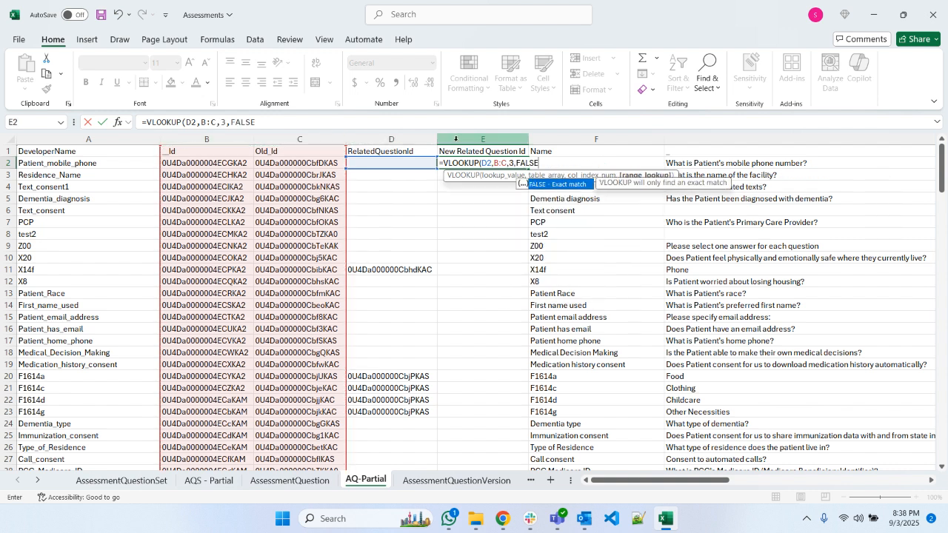
key(Return)
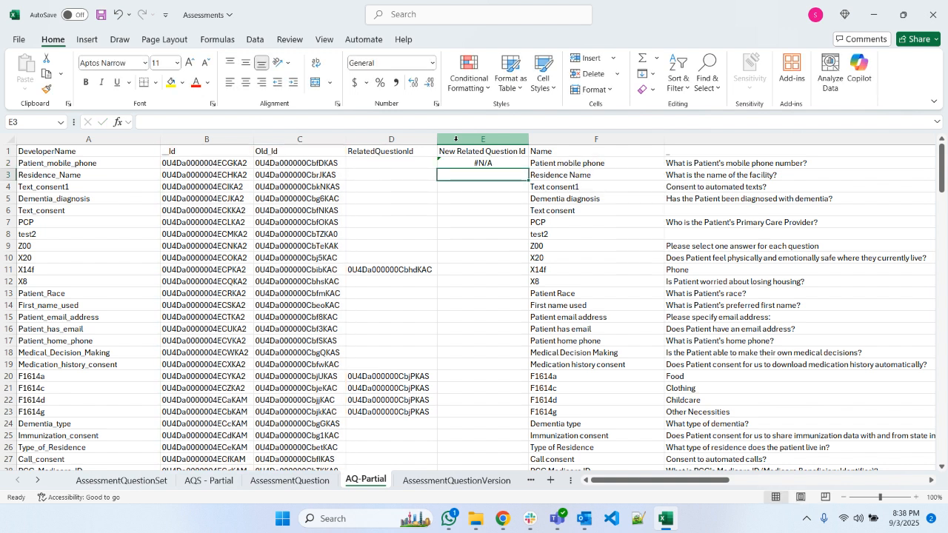
click(514, 163)
drag(528, 169, 529, 277)
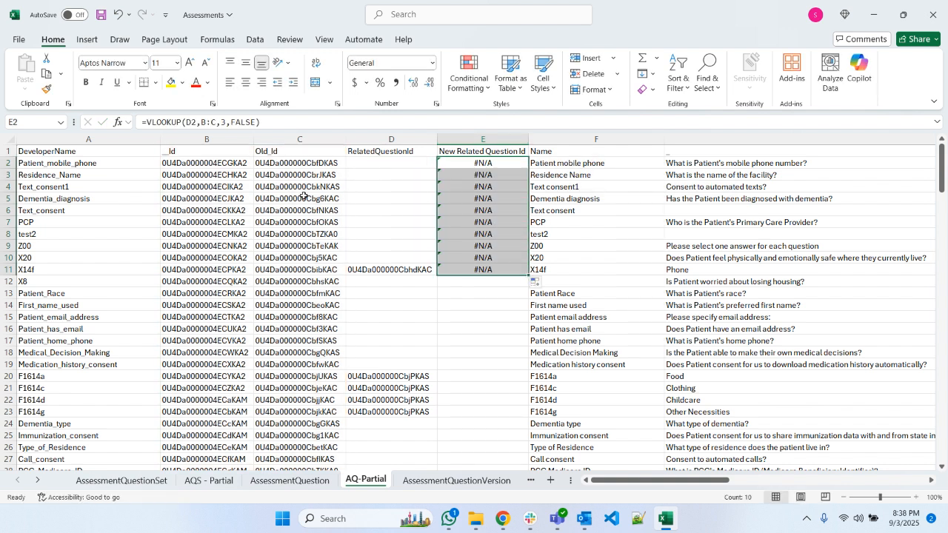
- Move the Old_Id column in front of DeveloperName so it is column A
click(273, 140)
right_click(274, 143)
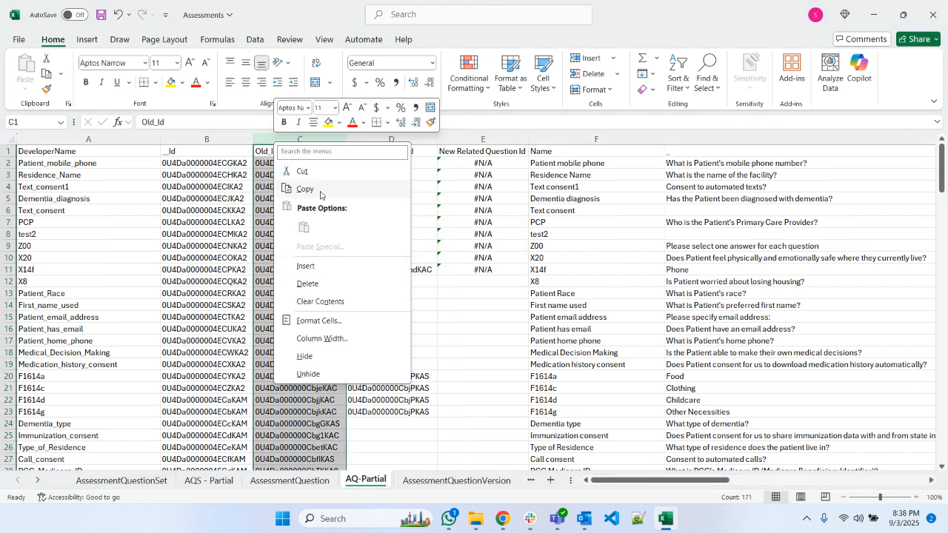
click(305, 171)
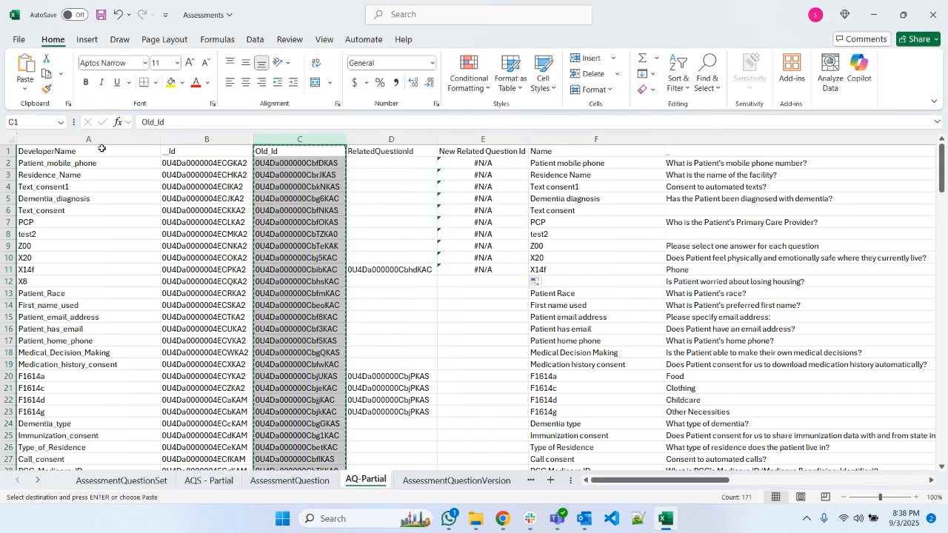
click(100, 144)
right_click(100, 144)
click(157, 271)
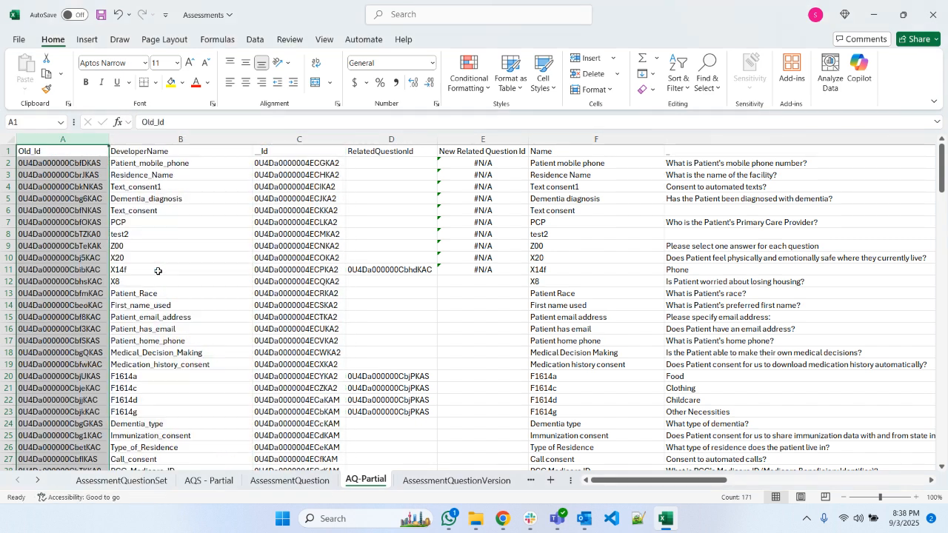
- Move the __Id column in front of DeveloperName as column B
click(295, 139)
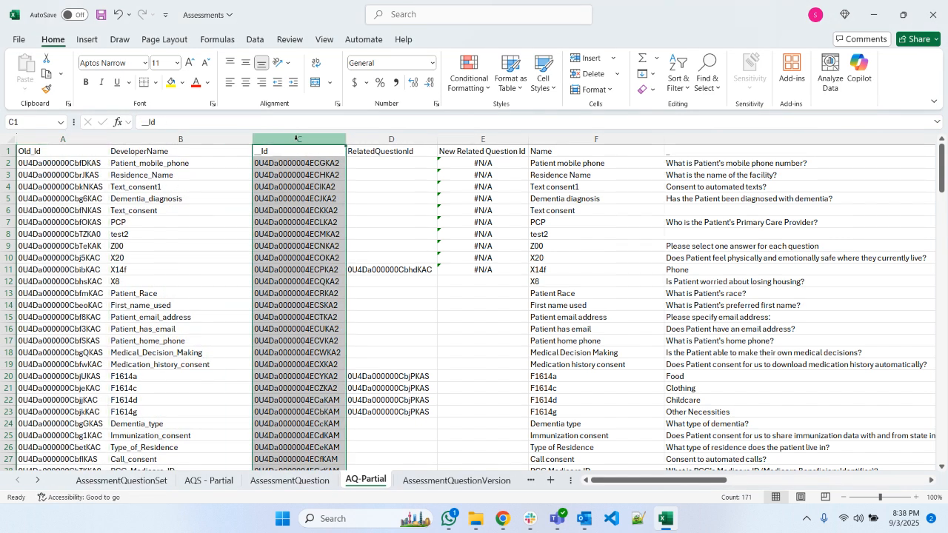
right_click(295, 139)
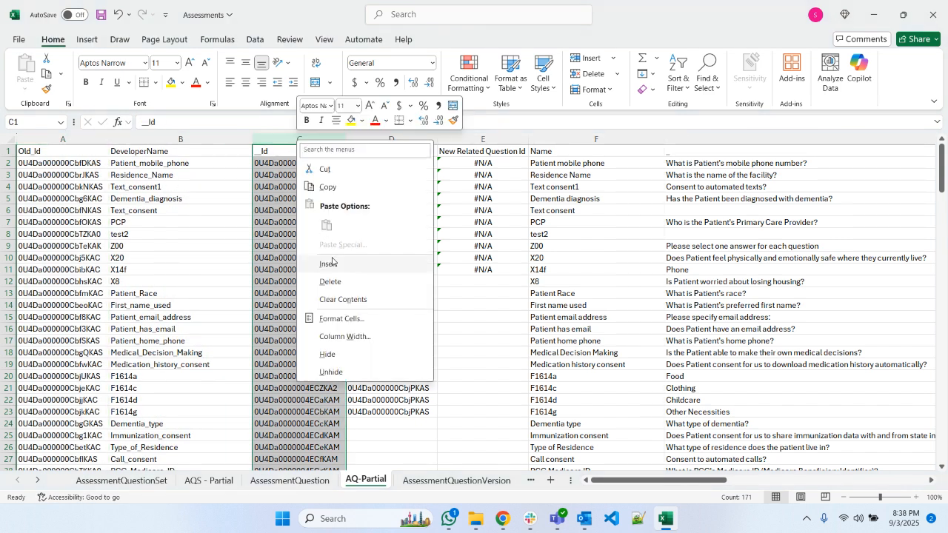
click(327, 187)
click(166, 138)
right_click(165, 138)
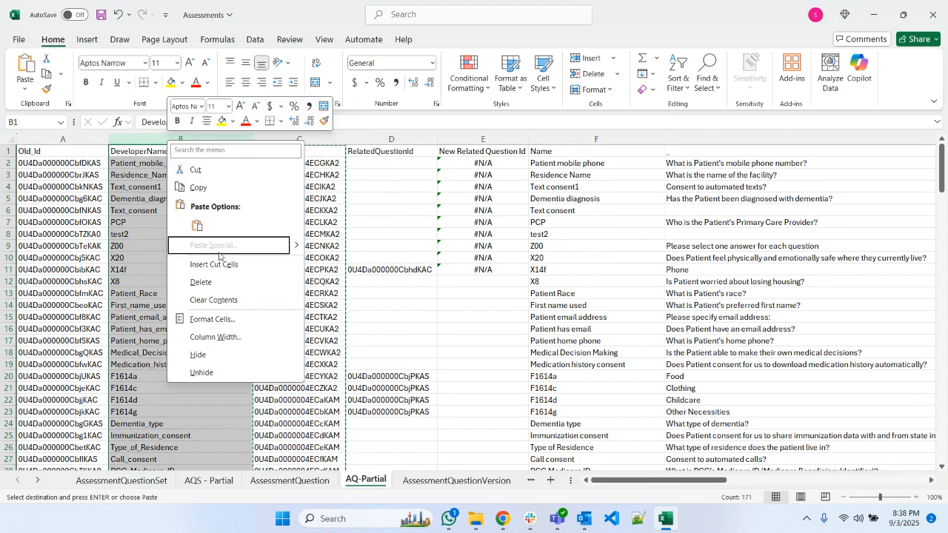
click(222, 262)
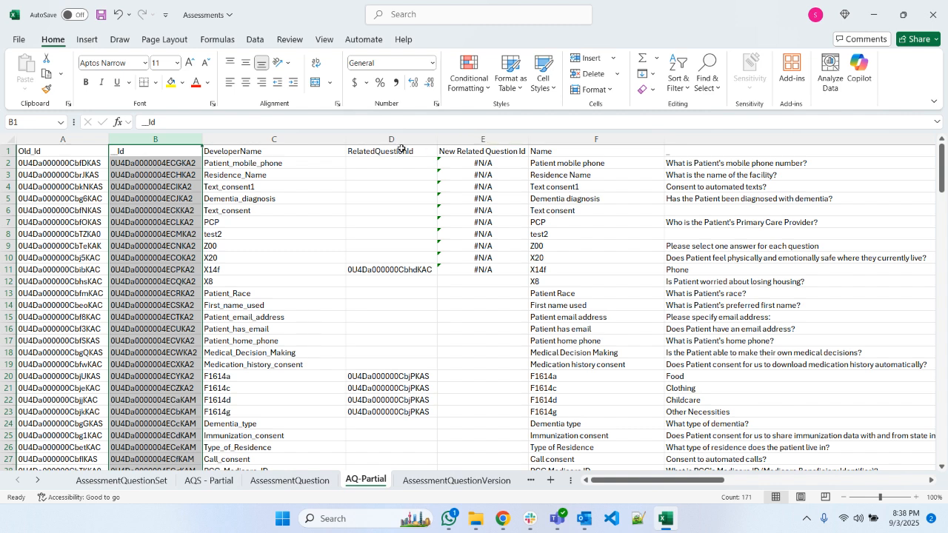
- Move the New Related Question Id column in front of DeveloperName as column C
click(454, 137)
right_click(454, 137)
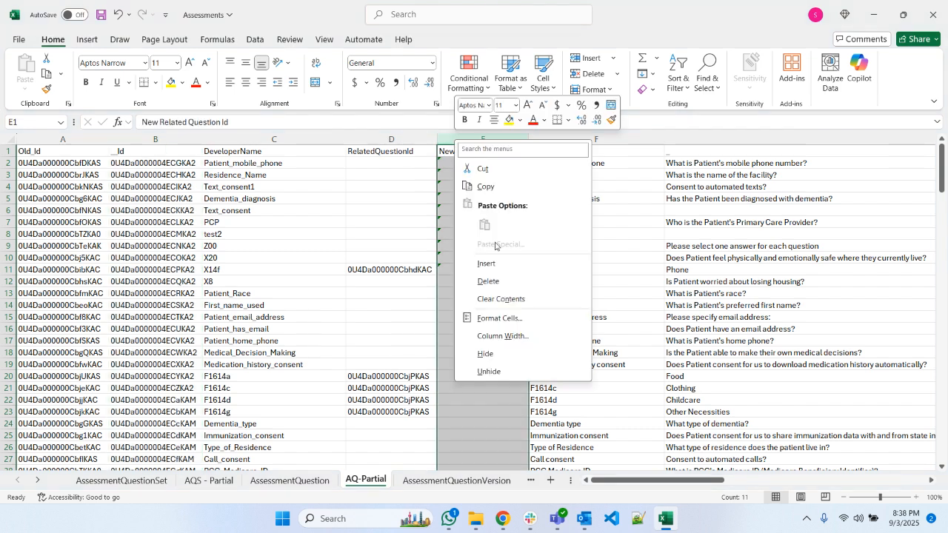
click(478, 169)
right_click(241, 136)
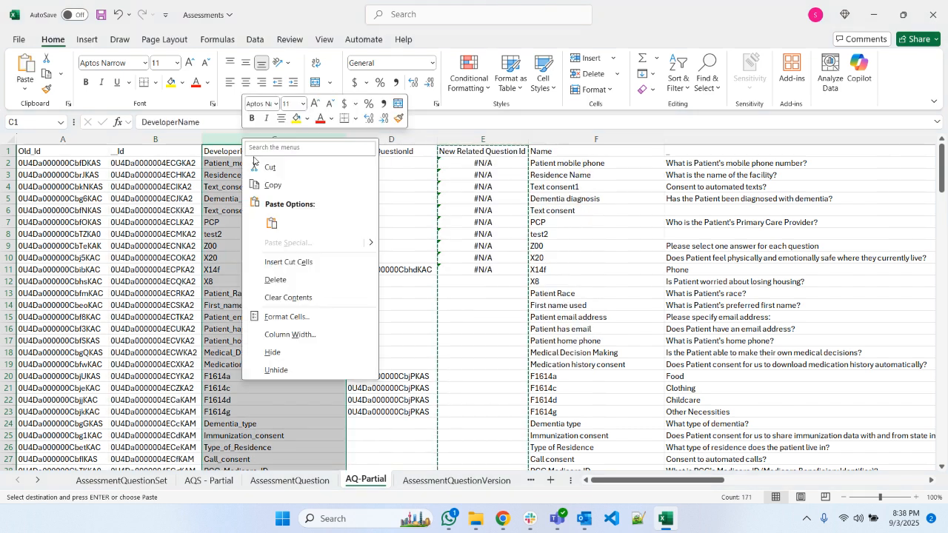
click(309, 267)
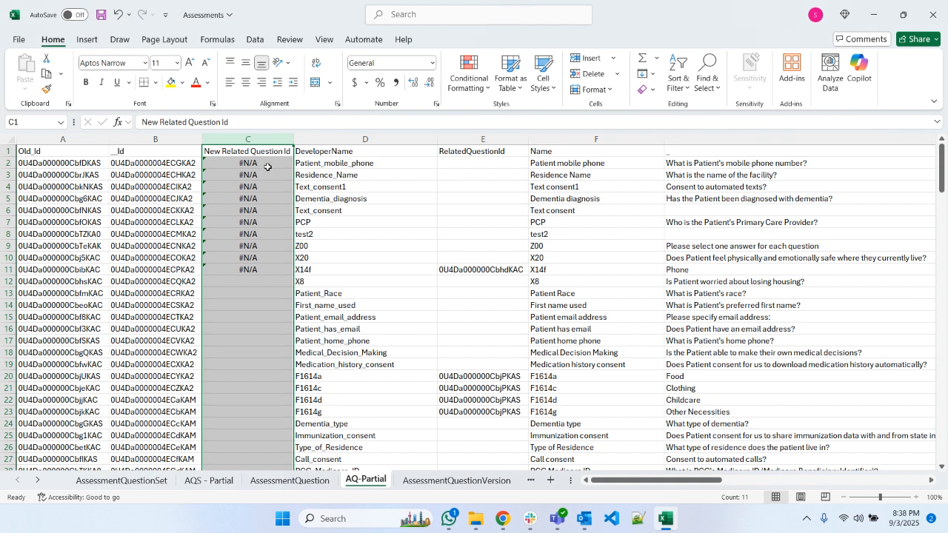
- Replace the formula in C2 with =VLOOKUP(E2,A:B,2,FALSE) to look up the new related question Id
click(268, 168)
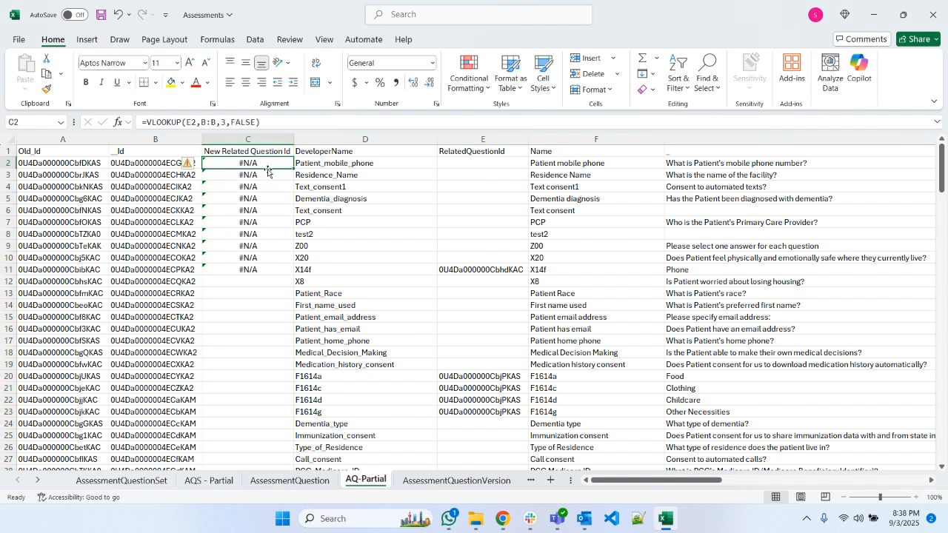
click(276, 124)
key(ctrl+a)
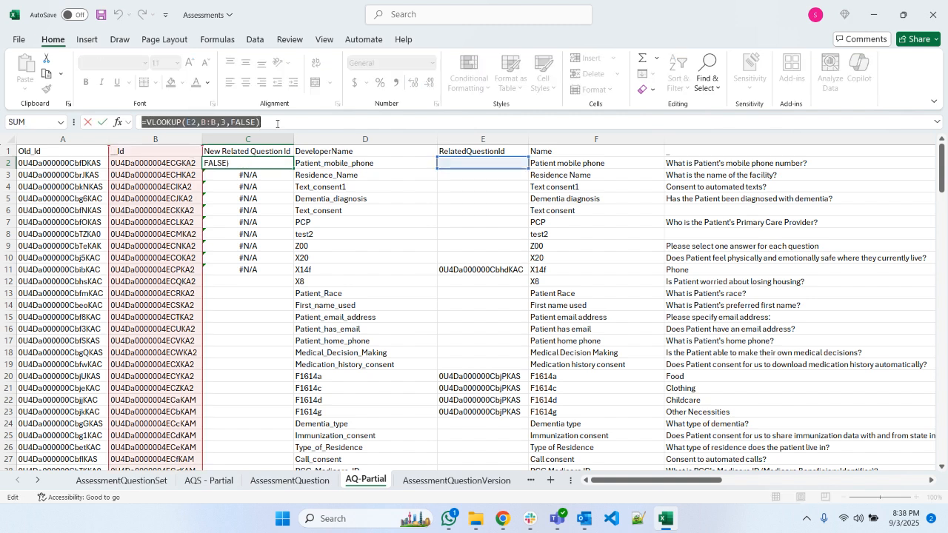
key(BackSpace)
text(=VLOOK)
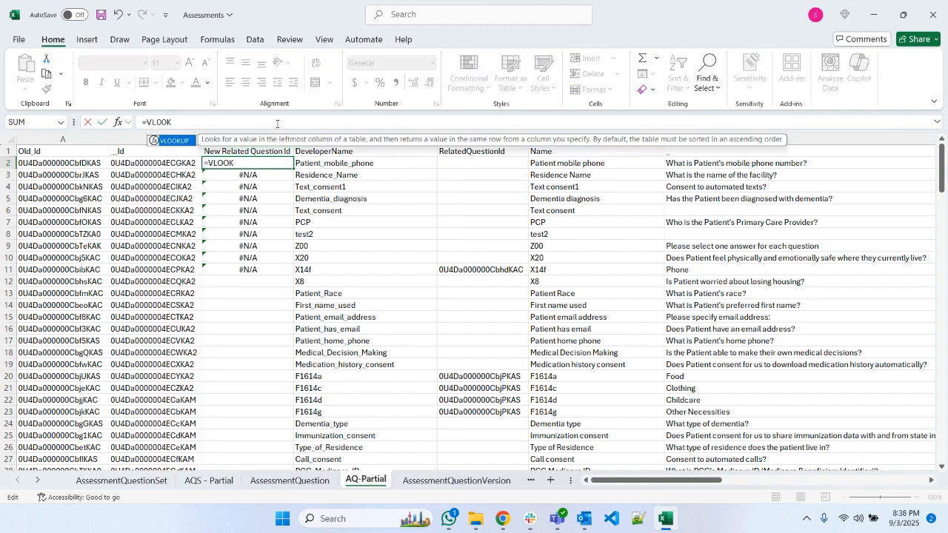
text(UP()
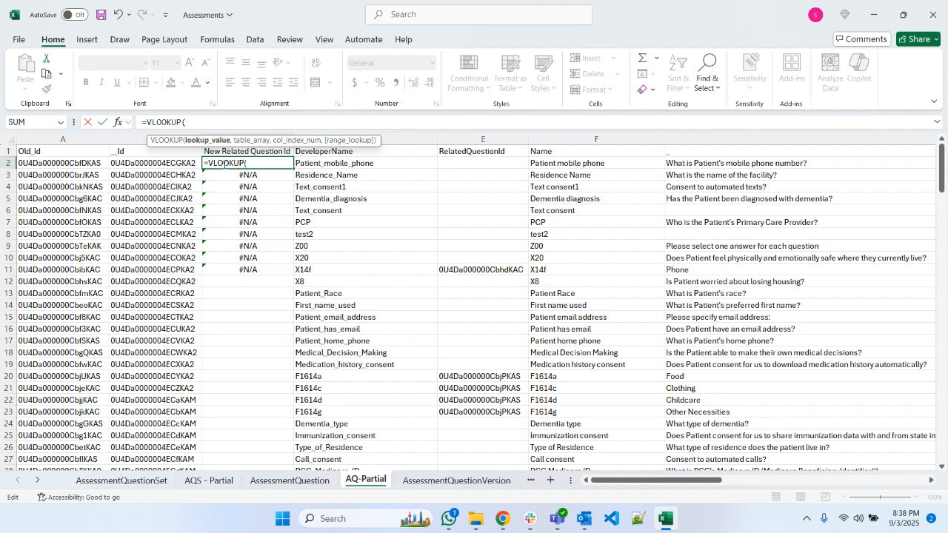
click(40, 160)
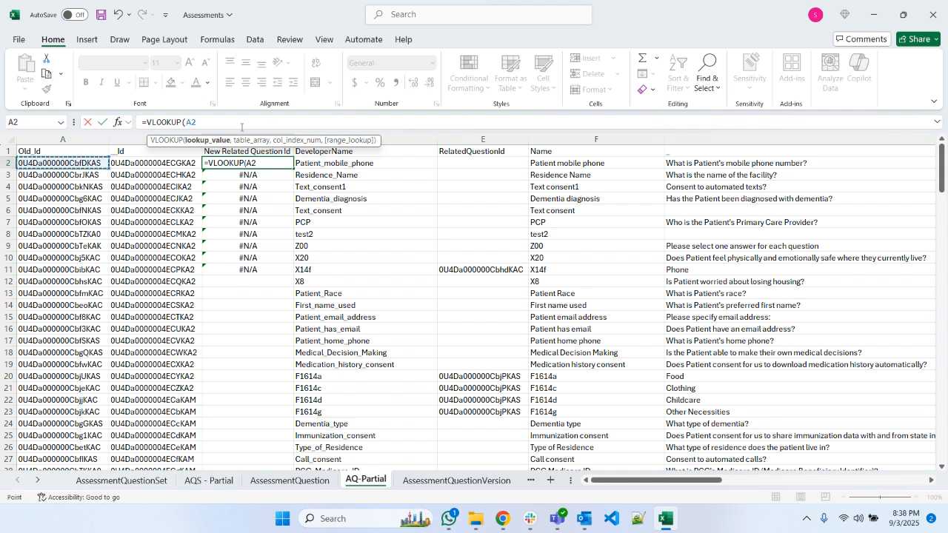
click(487, 159)
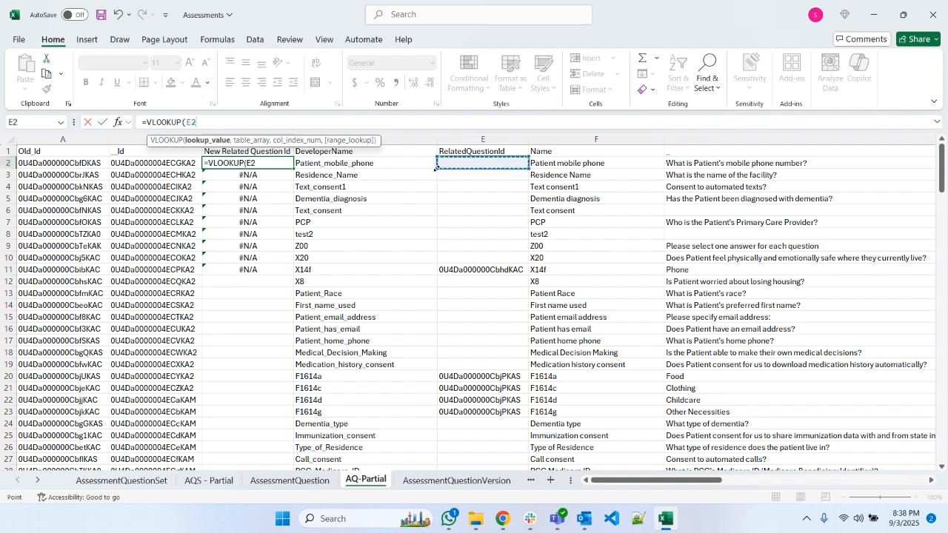
text(,)
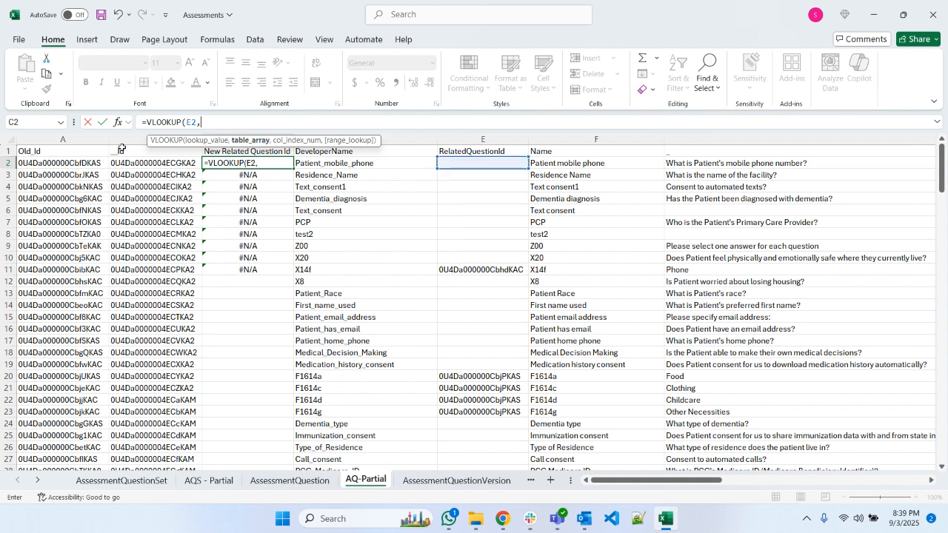
drag(75, 138, 156, 139)
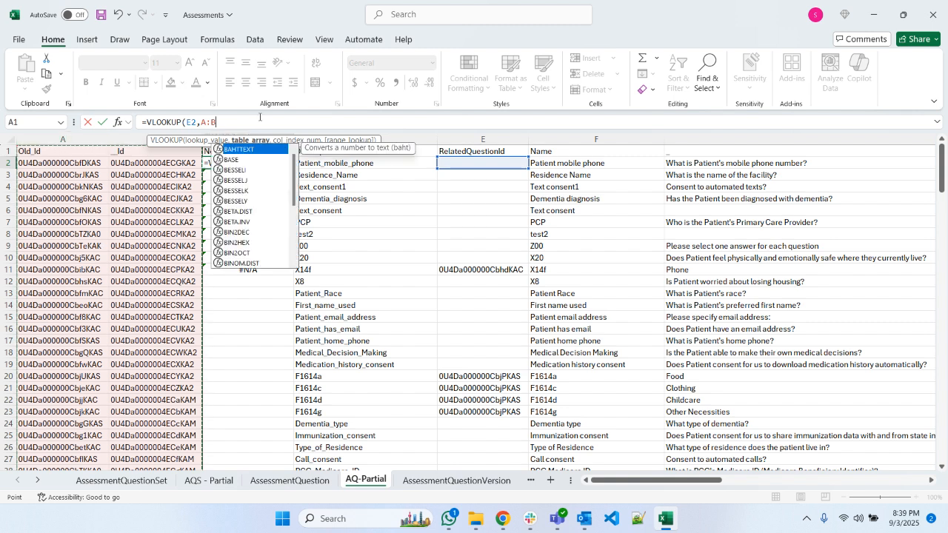
text(,2,FALSE)
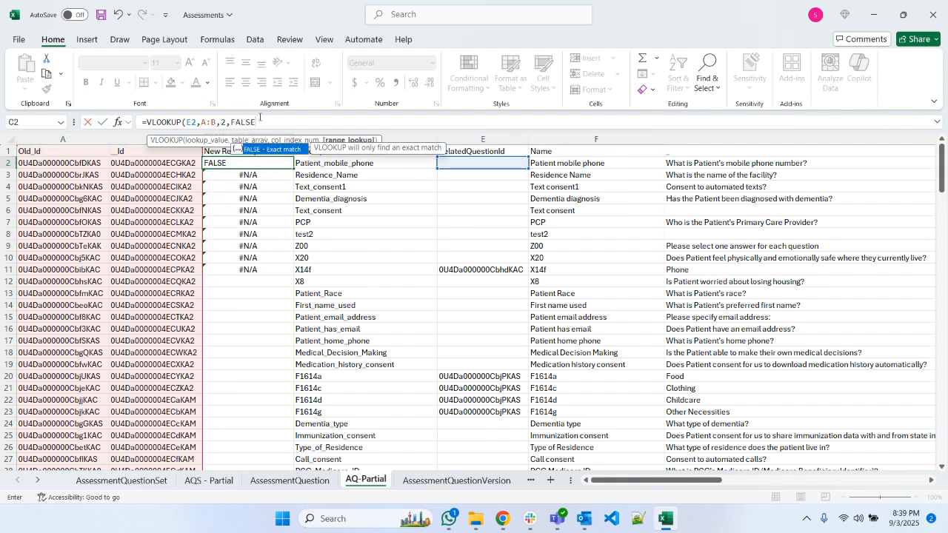
key(Return)
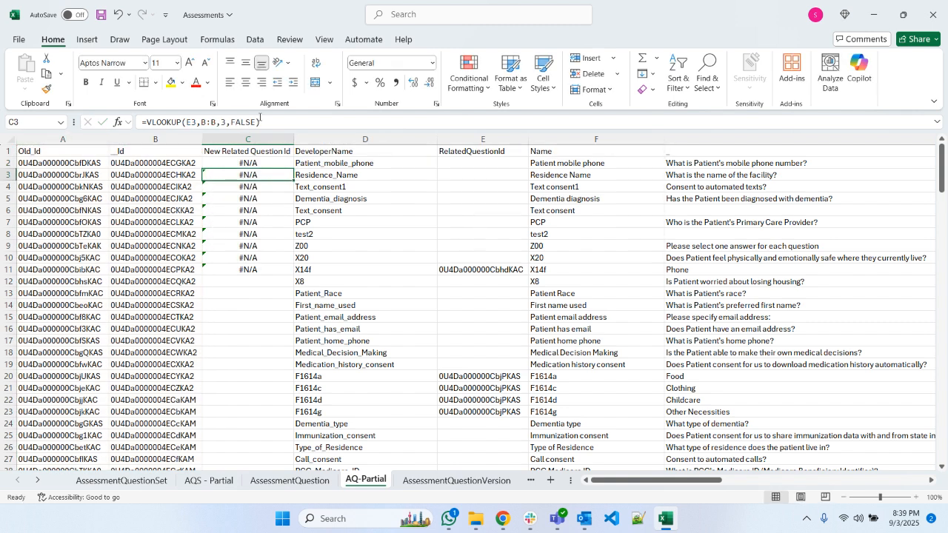
- Fill the C2 lookup formula down the New Related Question Id column through row 171
click(279, 162)
drag(293, 169, 289, 274)
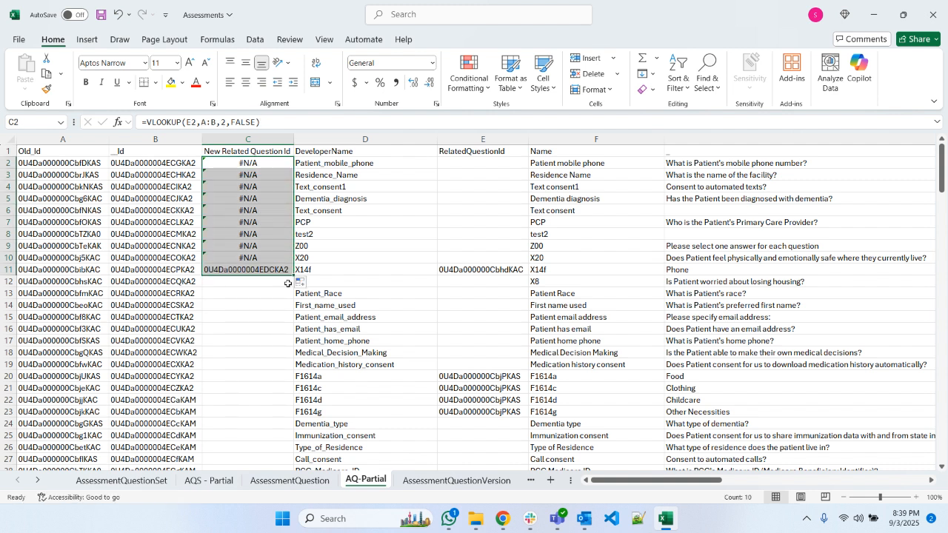
drag(295, 274, 272, 437)
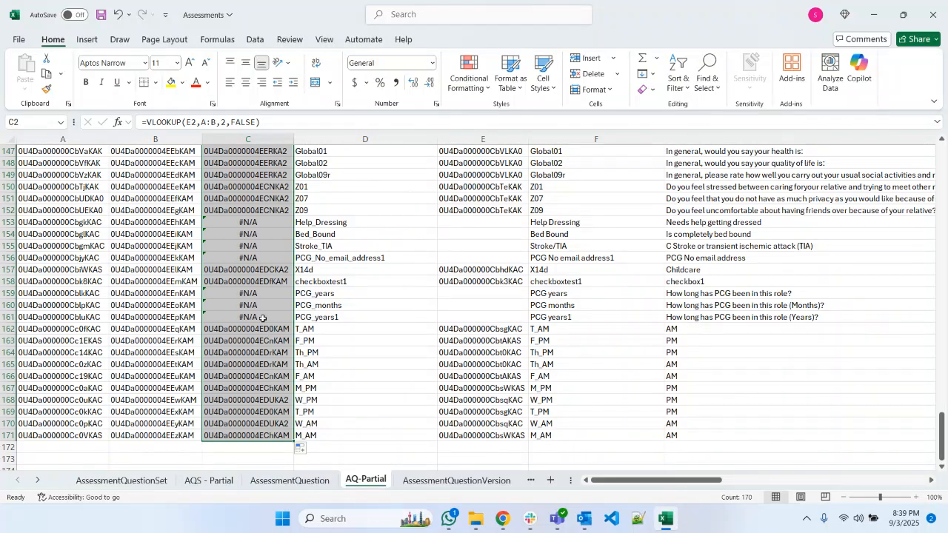
scroll(263, 319, up, 10)
drag(942, 384, 924, 152)
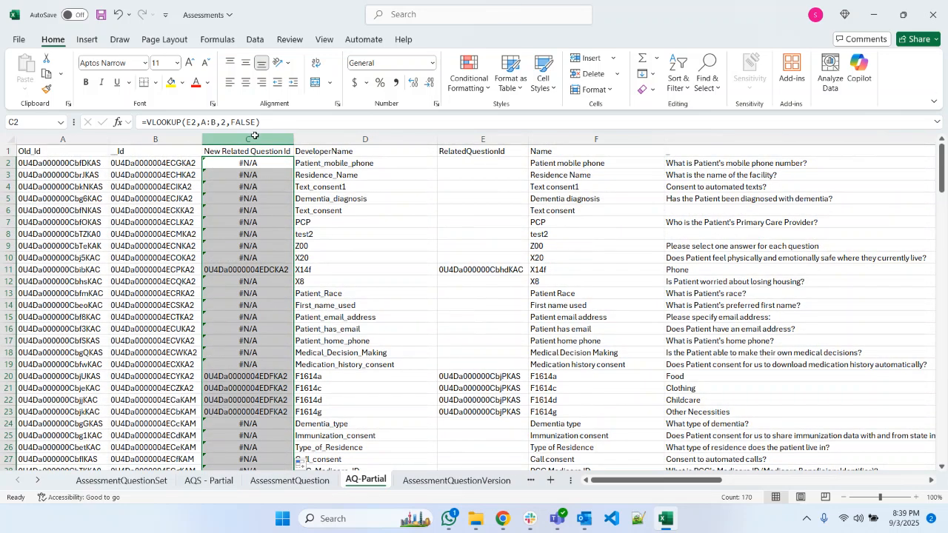
- Add a filter to the New Related Question Id column and show only its #N/A rows
click(252, 139)
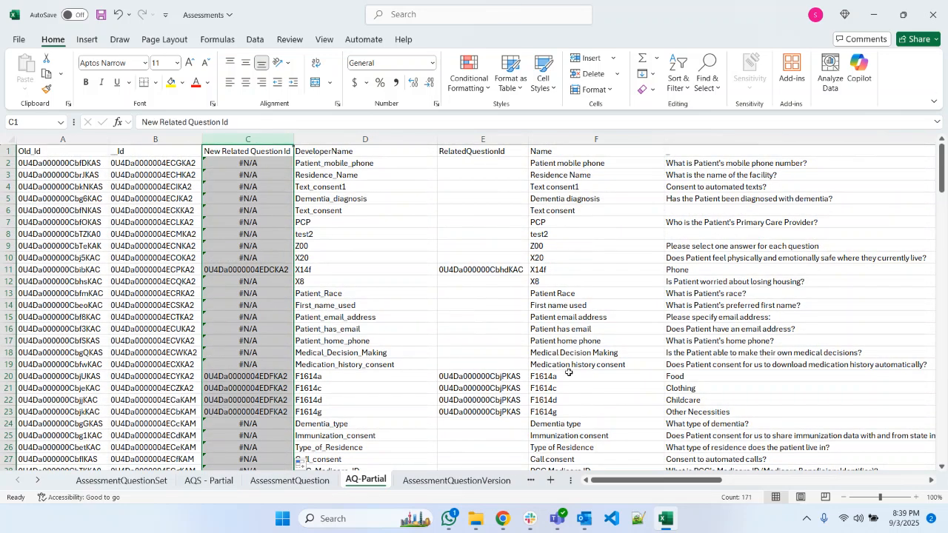
click(679, 77)
click(692, 161)
click(287, 151)
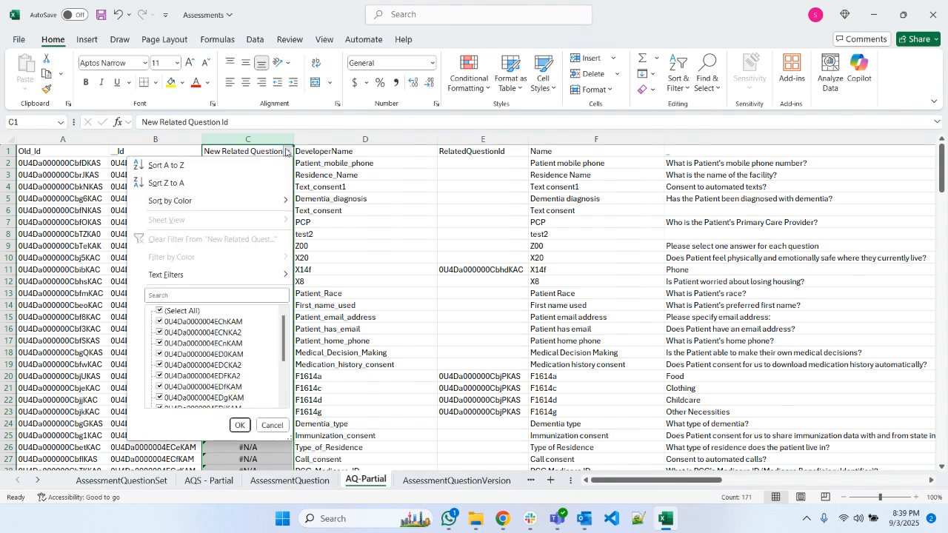
click(163, 312)
drag(282, 330, 283, 391)
click(159, 399)
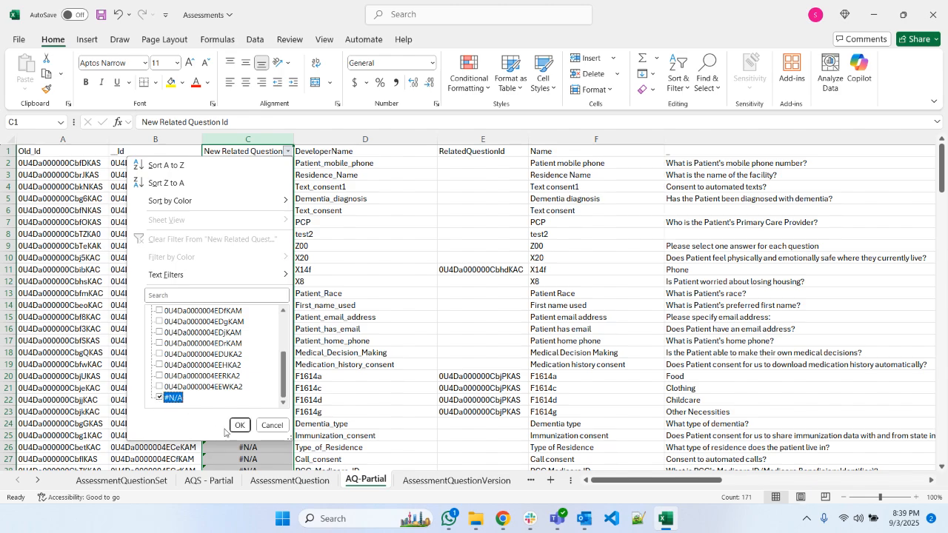
click(239, 426)
- Clear all the filtered #N/A cells in the New Related Question Id column, from row 2 through row 161
click(265, 166)
scroll(313, 231, down, 5)
scroll(313, 230, down, 20)
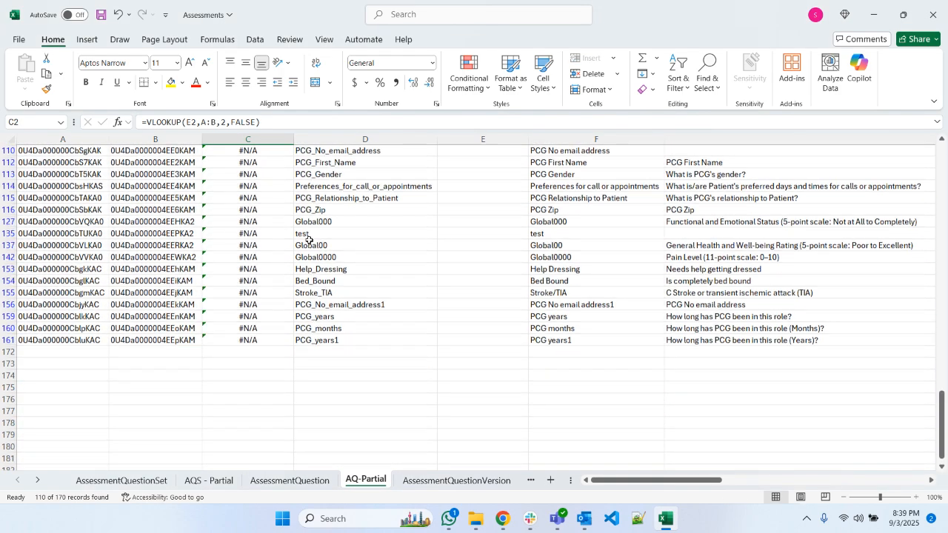
scroll(309, 240, down, 3)
shift+click(259, 247)
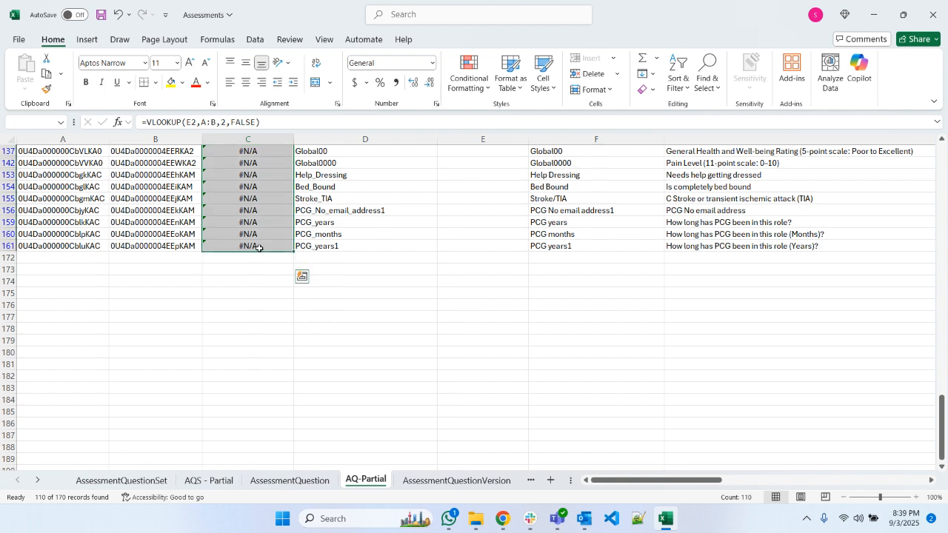
key(Delete)
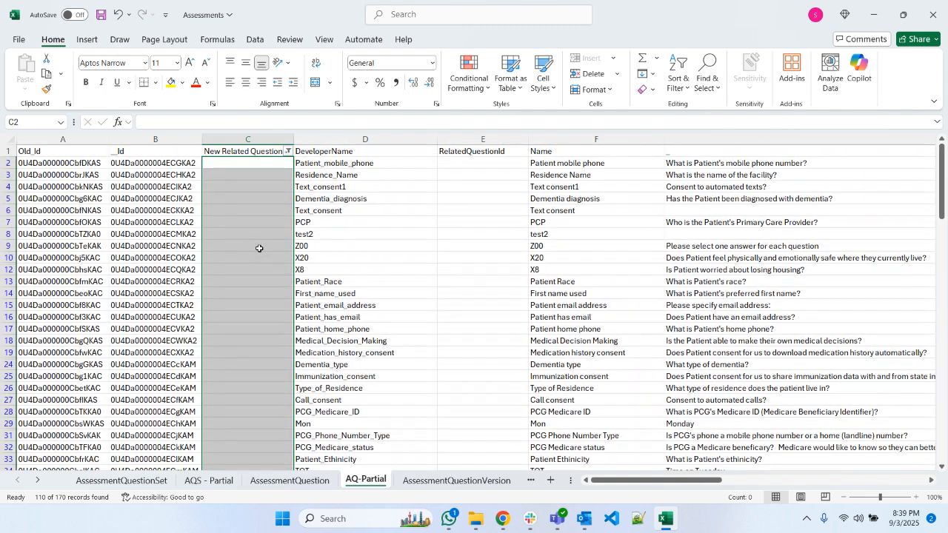
- Reset the New Related Question Id filter to show all rows again
click(288, 148)
click(159, 311)
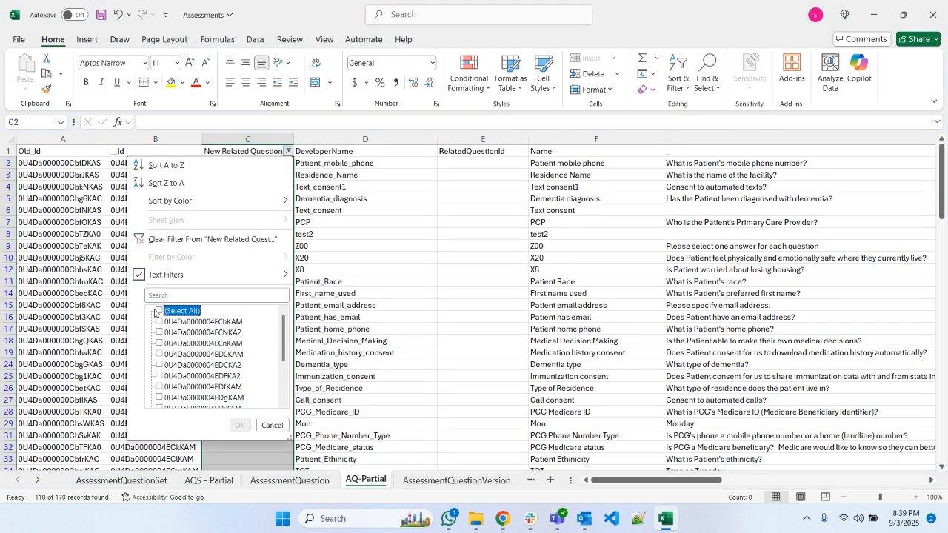
click(244, 425)
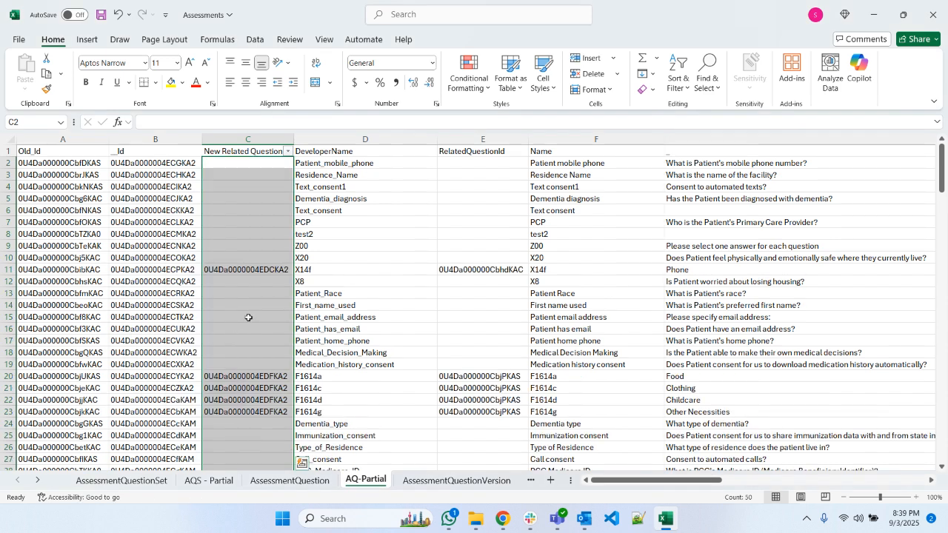
- Copy the __Id and New Related Question Id columns and switch to the partial sandbox's AssessmentQuestion Data Import page in Chrome
drag(155, 140, 222, 139)
key(ctrl+c)
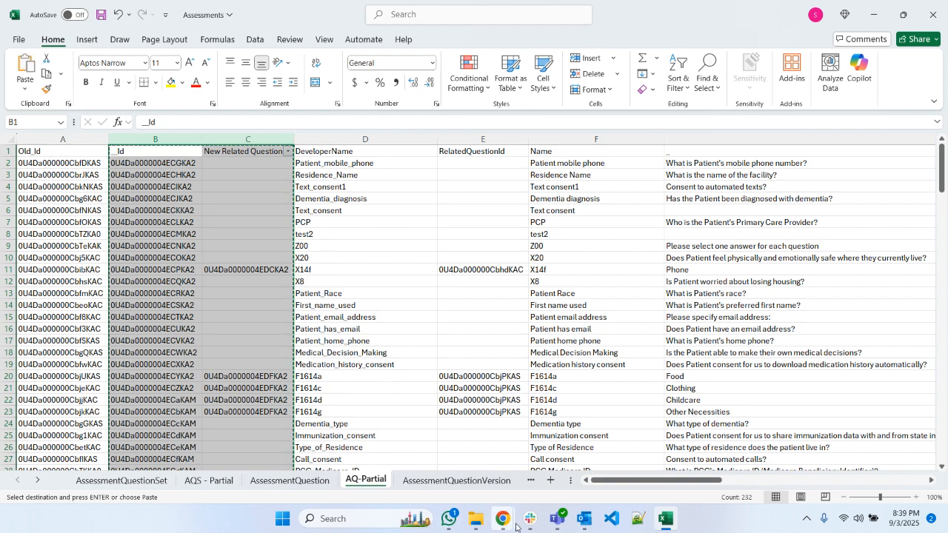
mouse_move(503, 519)
click(477, 462)
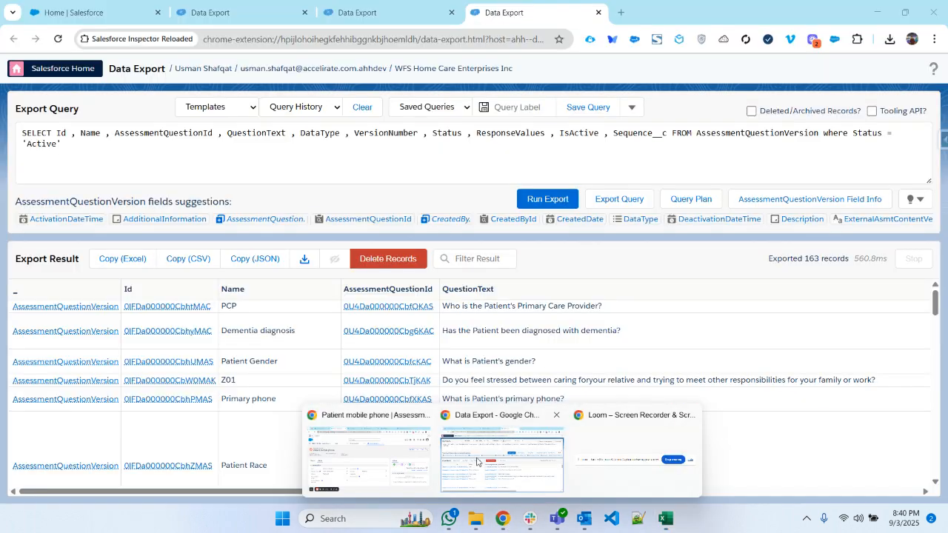
click(369, 455)
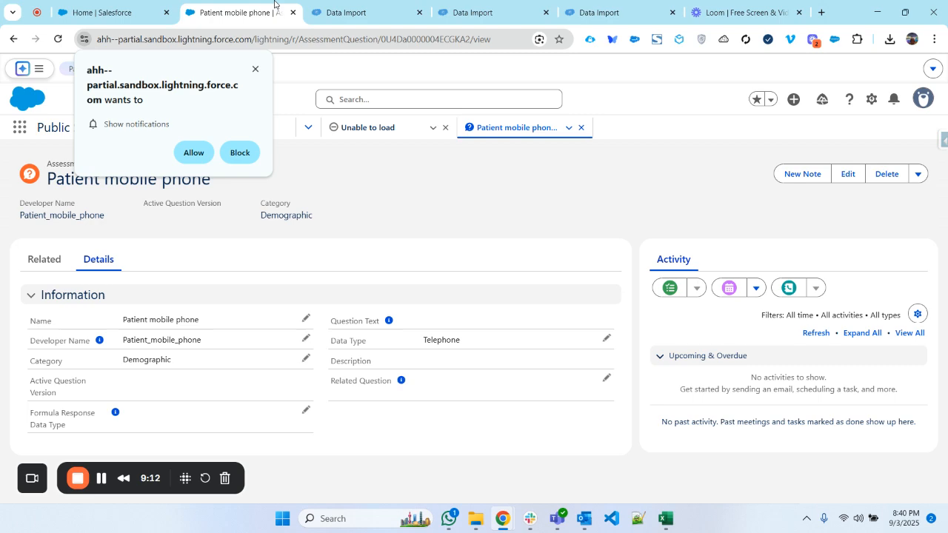
click(464, 9)
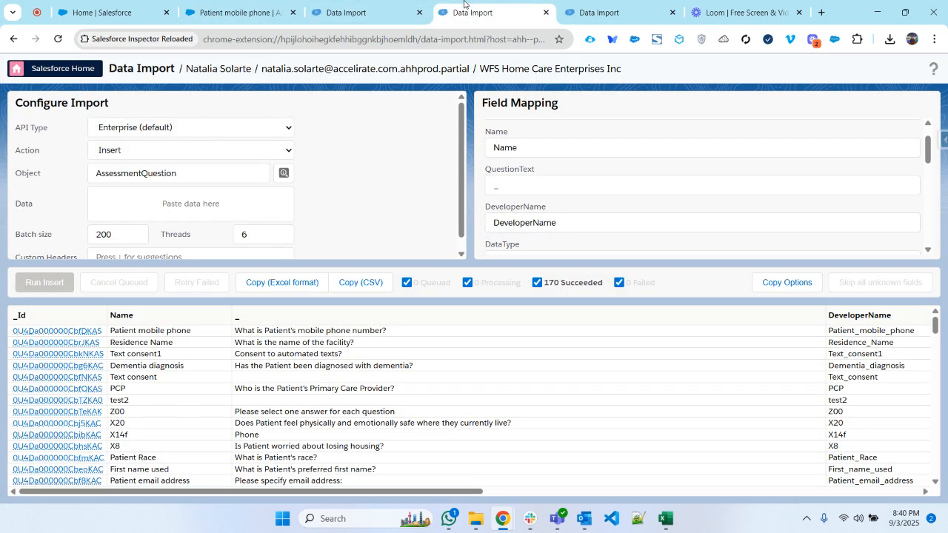
- Set the AssessmentQuestion import action to Update and paste the copied columns as its data
click(179, 152)
click(149, 185)
click(148, 201)
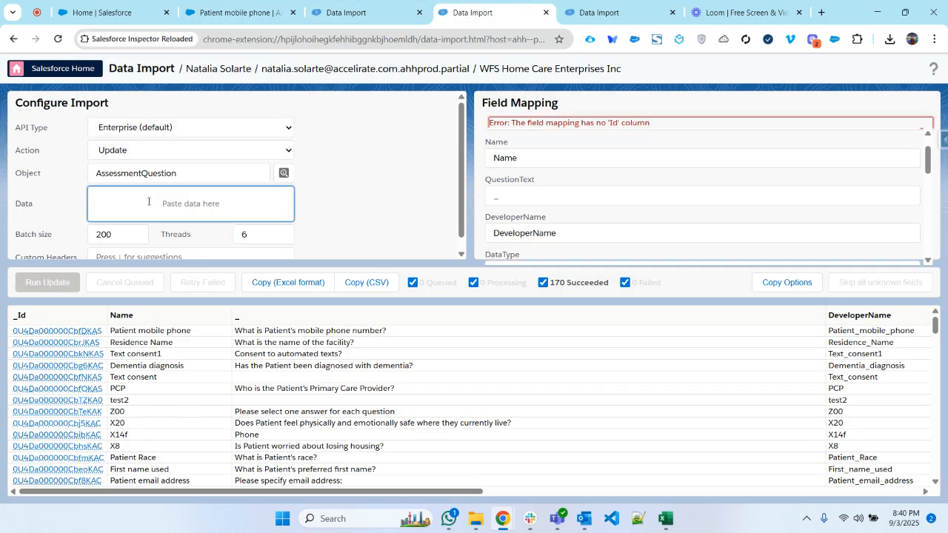
key(ctrl+v)
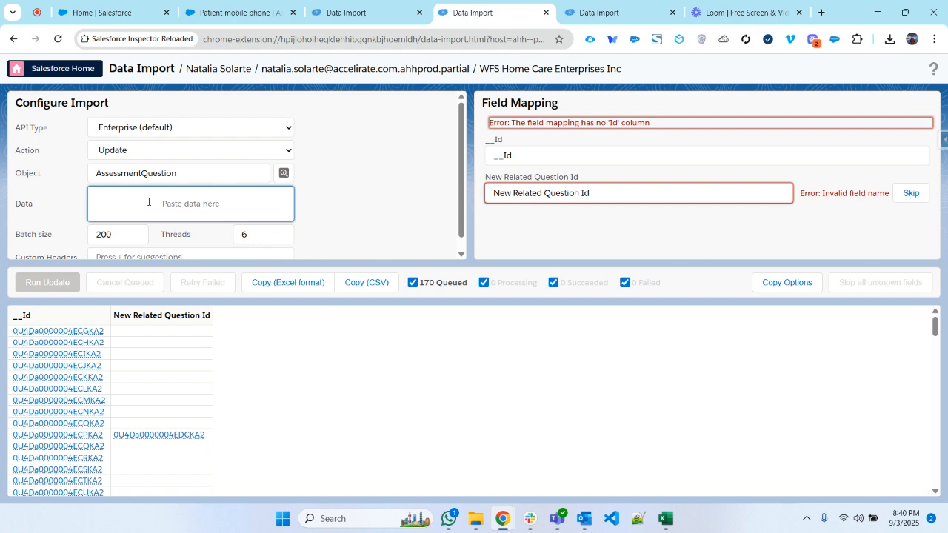
- Map the New Related Question Id column to the RelatedQuestionId field
click(554, 153)
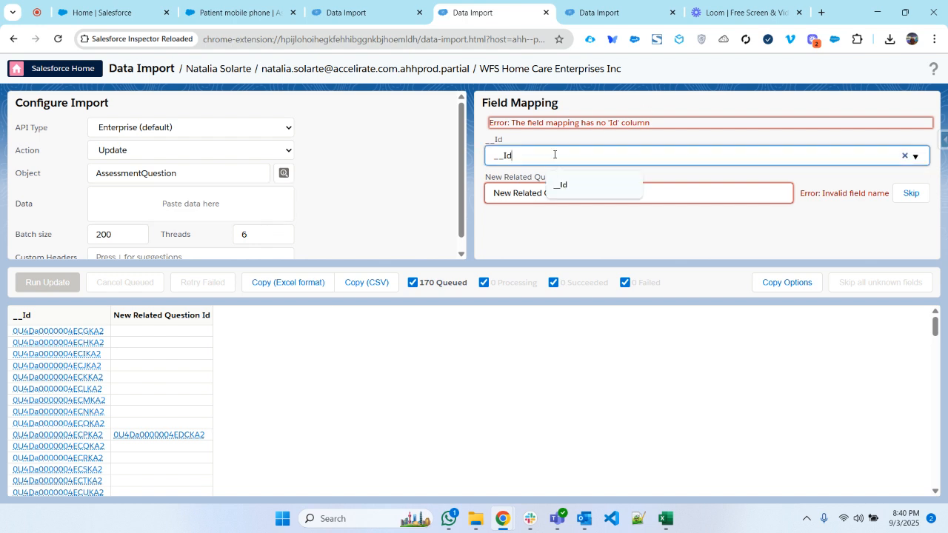
click(551, 194)
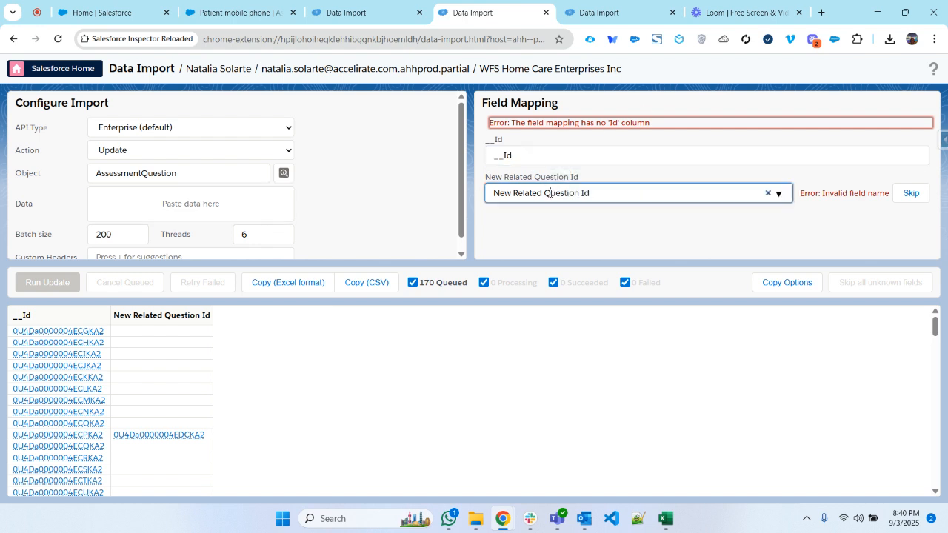
triple_click(557, 193)
text(rela)
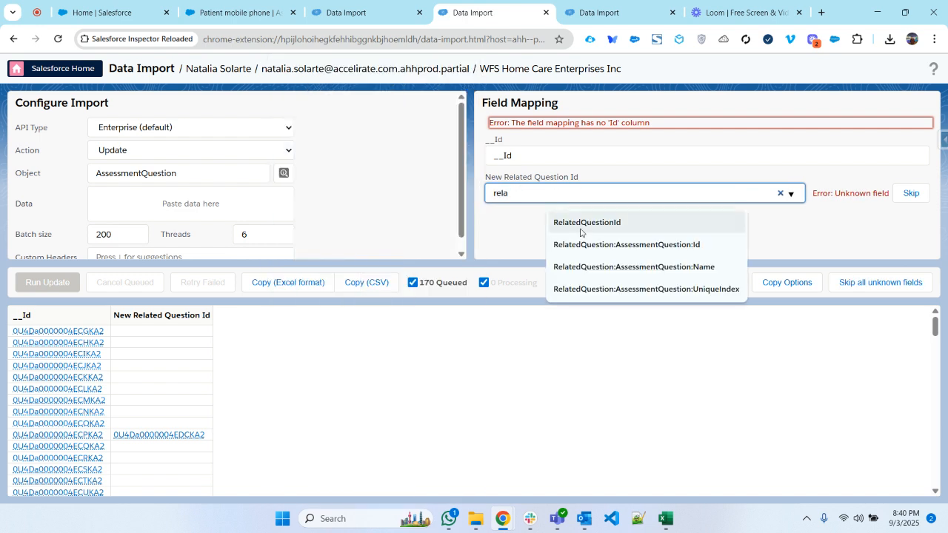
click(584, 224)
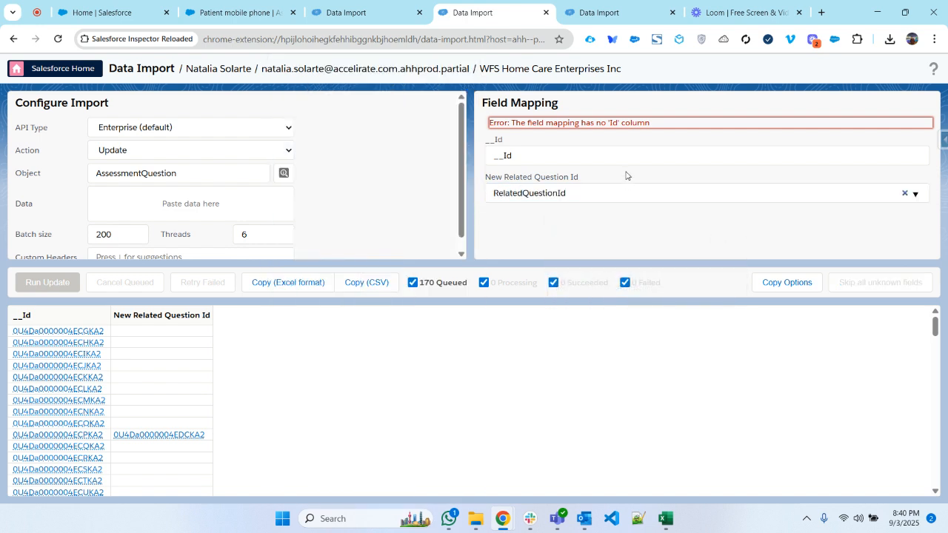
- Try to fix the __Id column's field mapping by choosing its suggested field
click(564, 157)
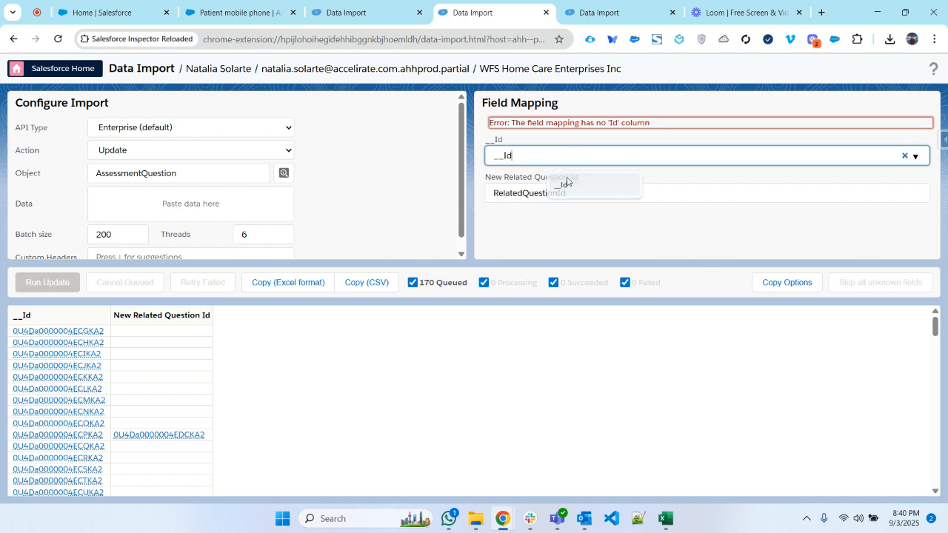
click(560, 185)
click(634, 134)
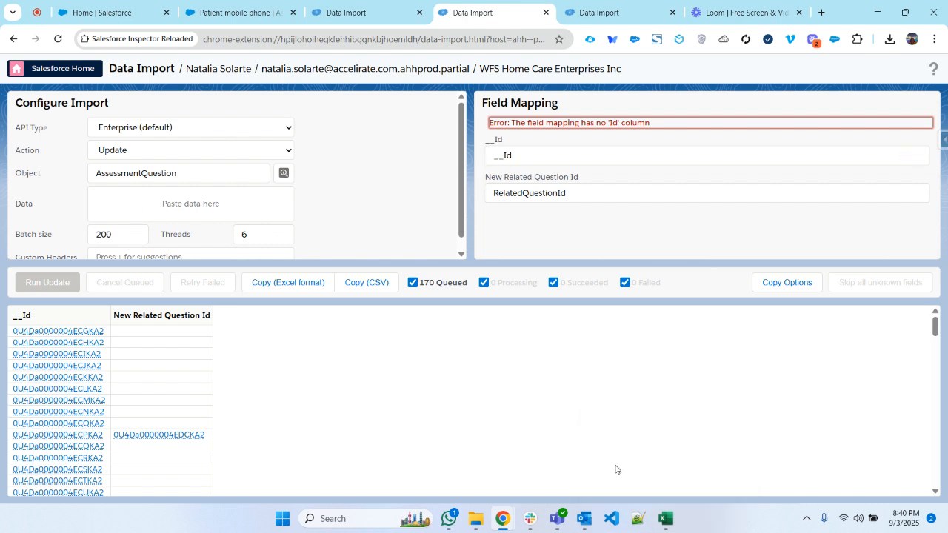
- Switch to the Assessments workbook and rename the __Id header on the AQ-Partial sheet to New Id
click(665, 519)
key(ctrl+c)
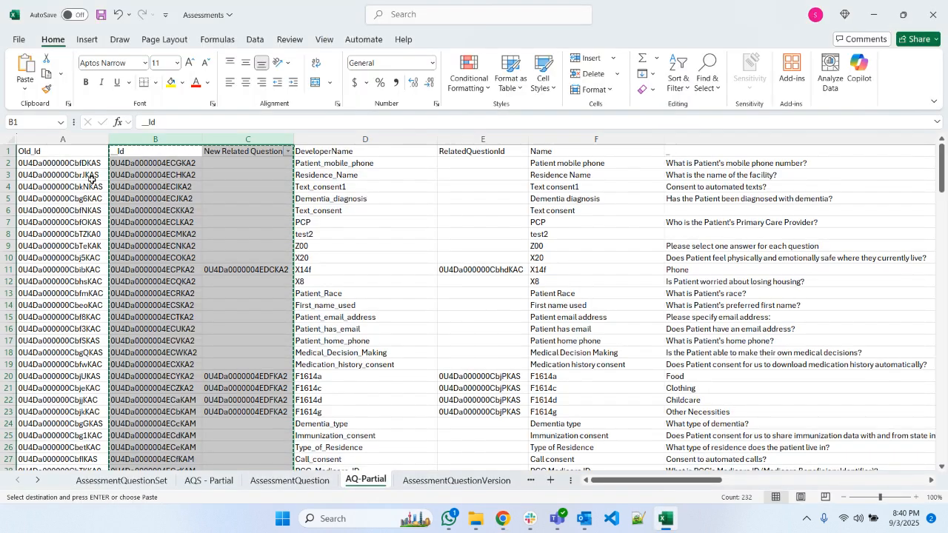
click(134, 152)
key(F2)
text(New)
key(Return)
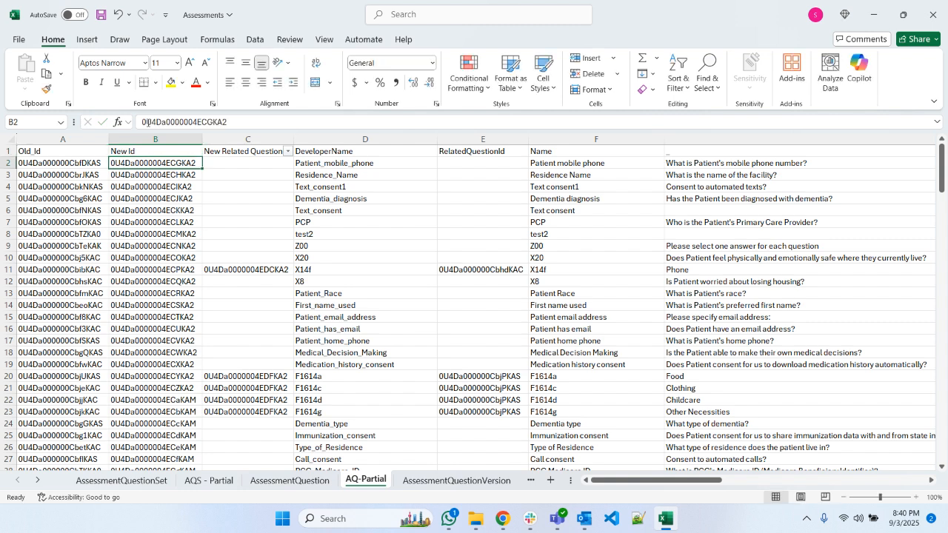
- Copy the New Id and New Related Question Id columns and paste them as the AssessmentQuestion import data in Chrome
click(155, 139)
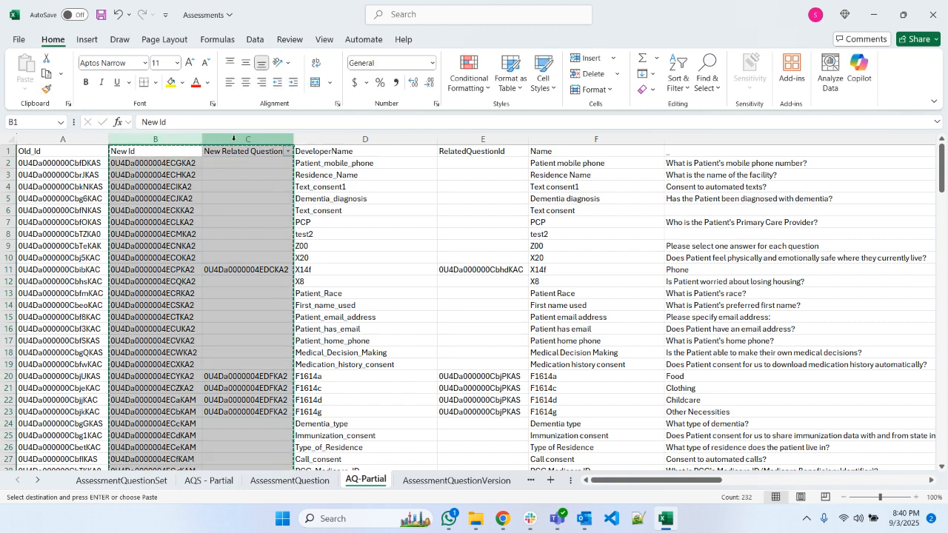
key(ctrl+c)
key(alt+Tab)
click(123, 213)
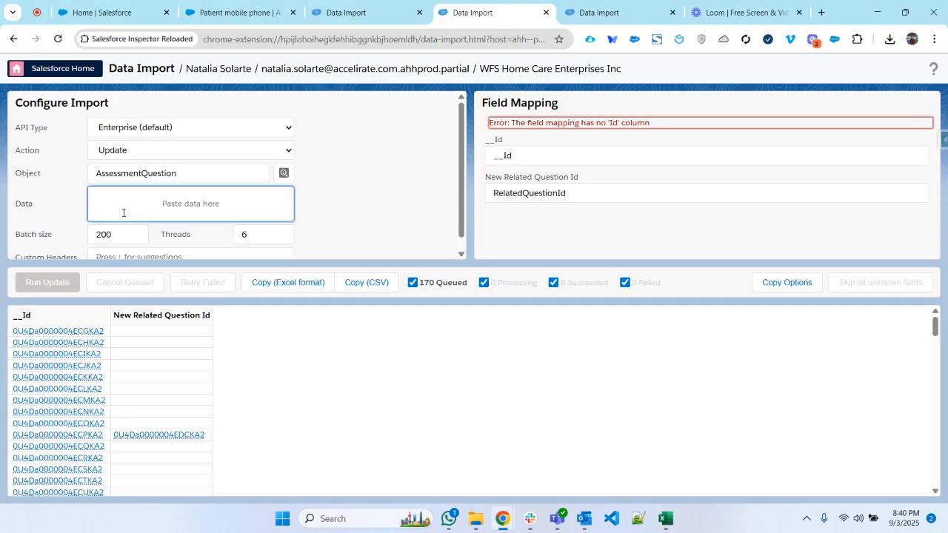
key(ctrl+v)
- Map New Related Question Id to RelatedQuestionId and New Id to Id, and run the AssessmentQuestion update
click(581, 200)
triple_click(560, 193)
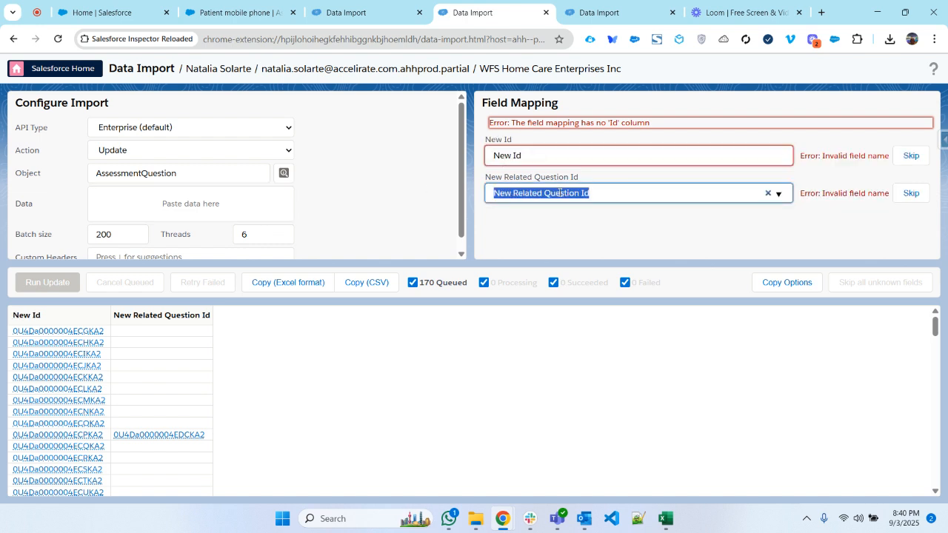
text(rel)
click(557, 223)
triple_click(585, 157)
text(Id)
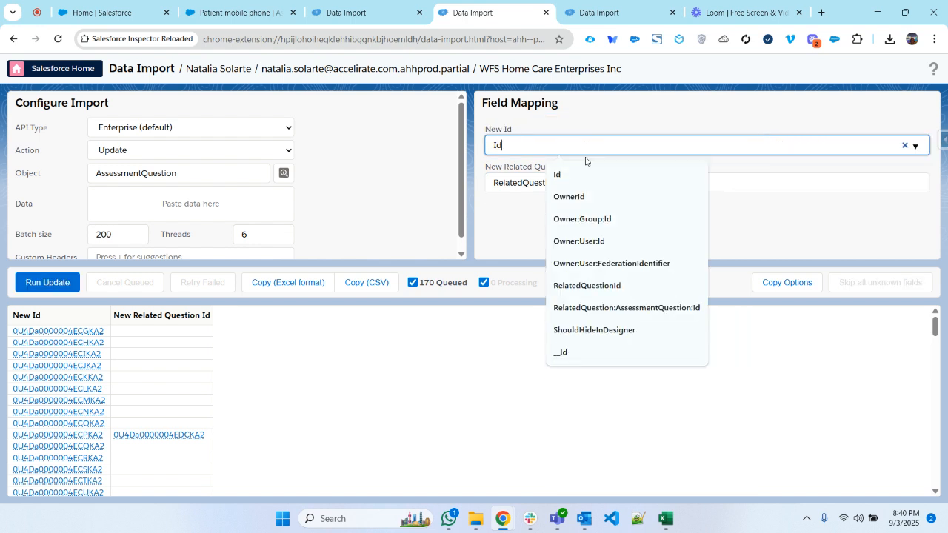
click(582, 181)
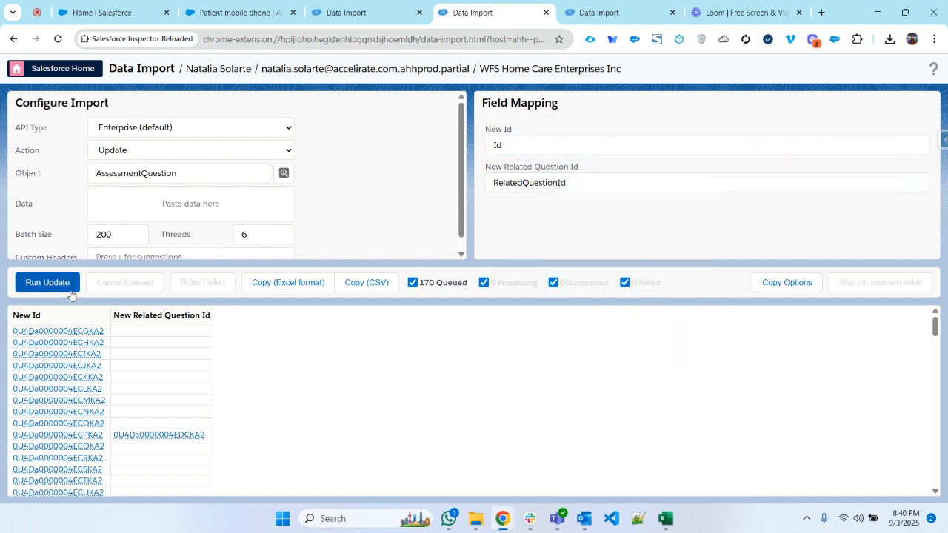
click(60, 287)
click(444, 243)
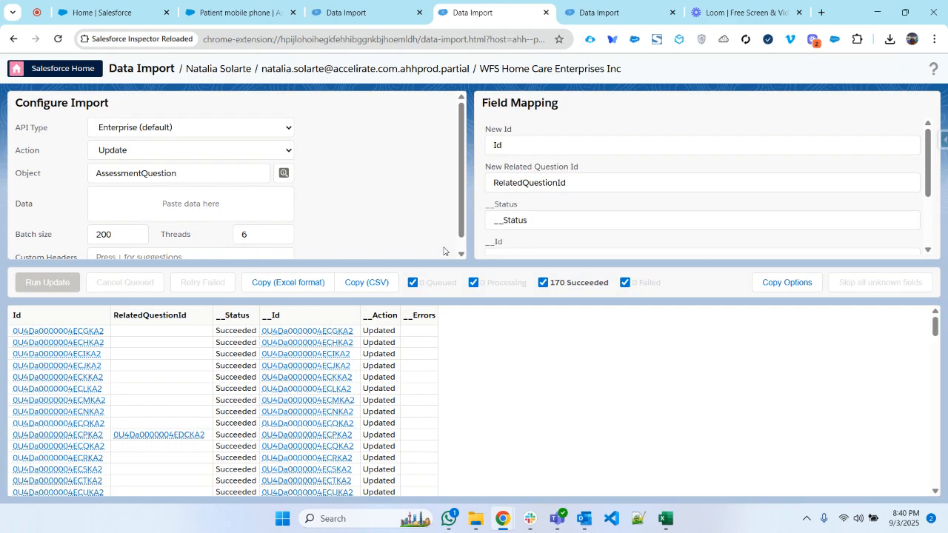
- Switch back to the workbook and rename the Id header on the AssessmentQuestionVersion sheet to Old Id
click(675, 520)
click(370, 481)
click(408, 305)
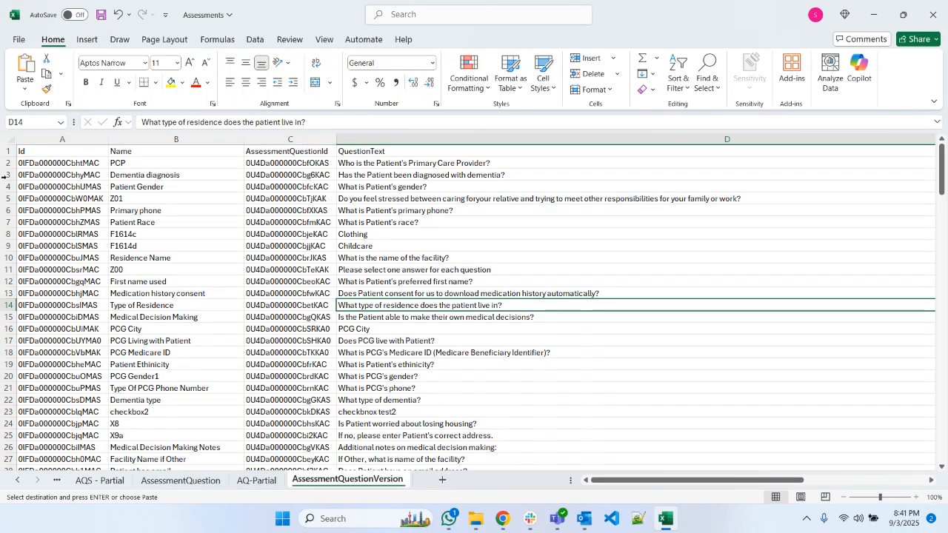
click(37, 152)
click(146, 123)
text(Old)
key(Return)
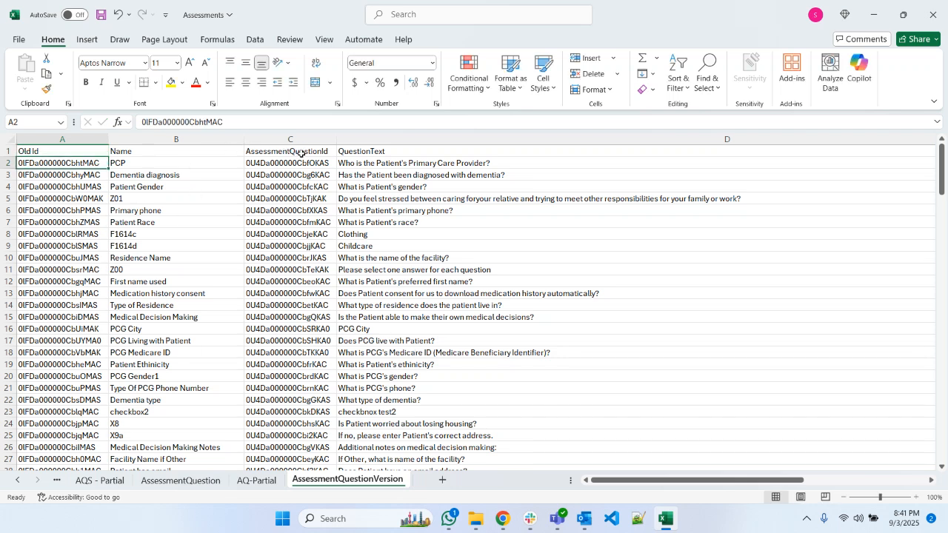
click(254, 482)
click(348, 481)
click(385, 137)
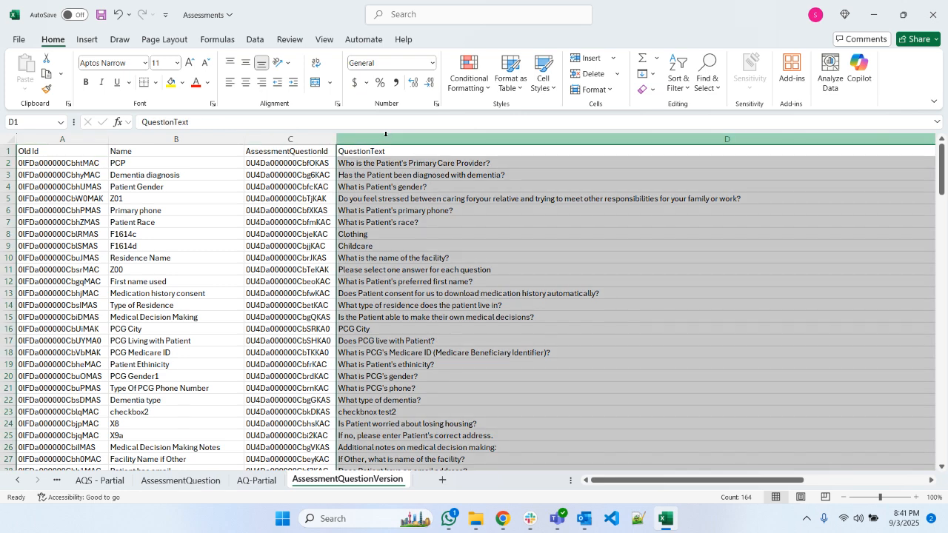
right_click(385, 136)
click(404, 183)
scroll(410, 162, right, 3)
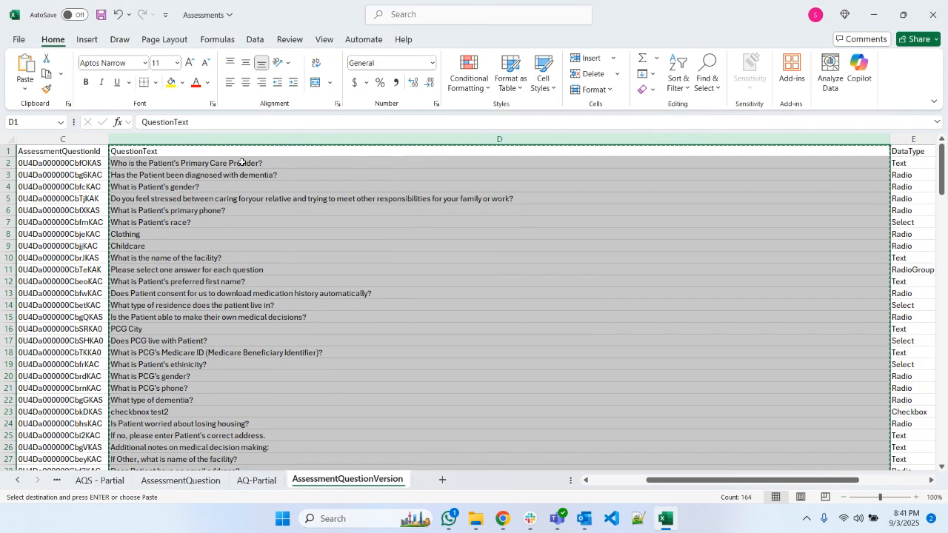
drag(641, 480, 584, 486)
key(ctrl+Home)
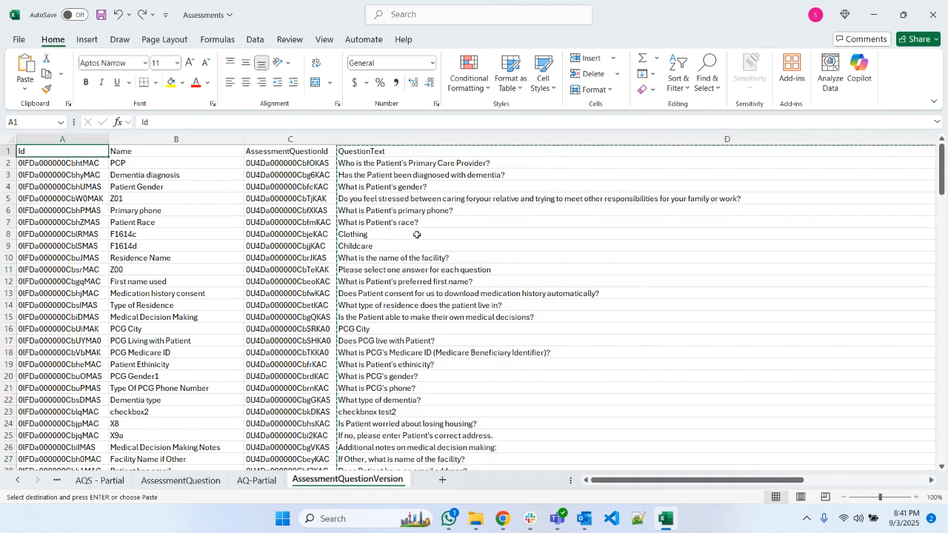
key(ctrl+Page_Up)
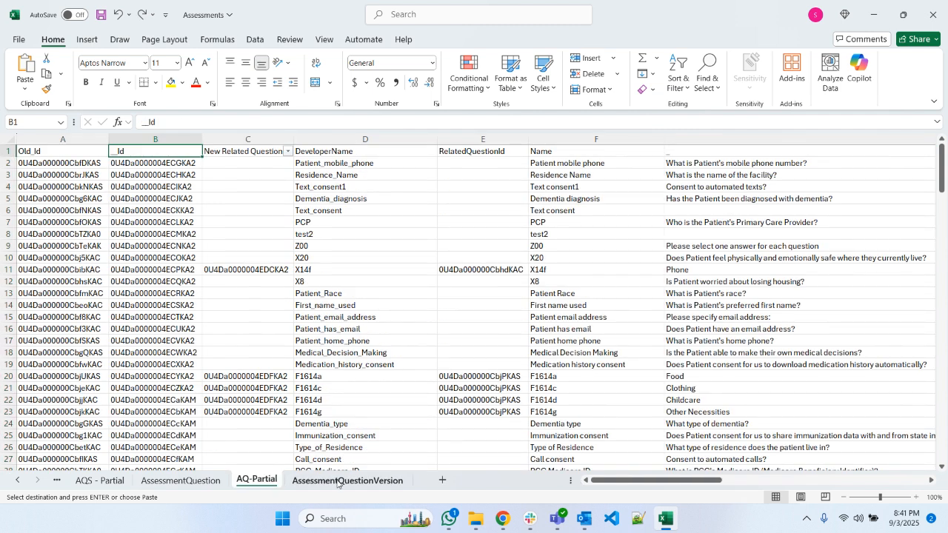
key(ctrl+z)
click(337, 482)
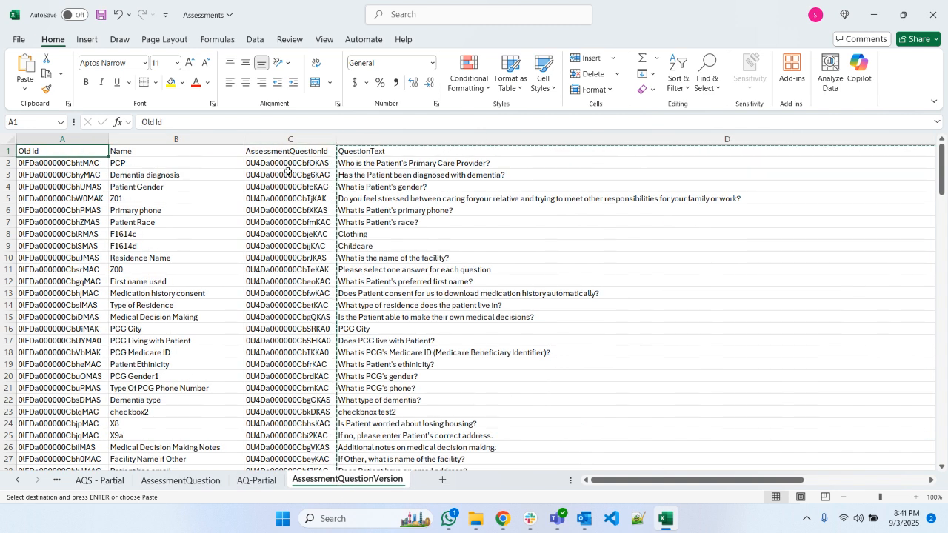
click(360, 139)
right_click(362, 140)
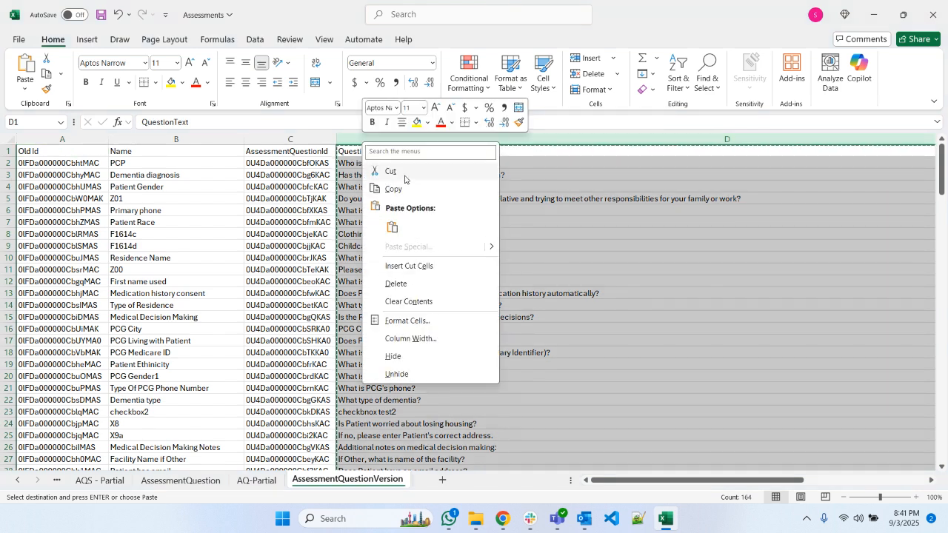
key(Escape)
click(276, 365)
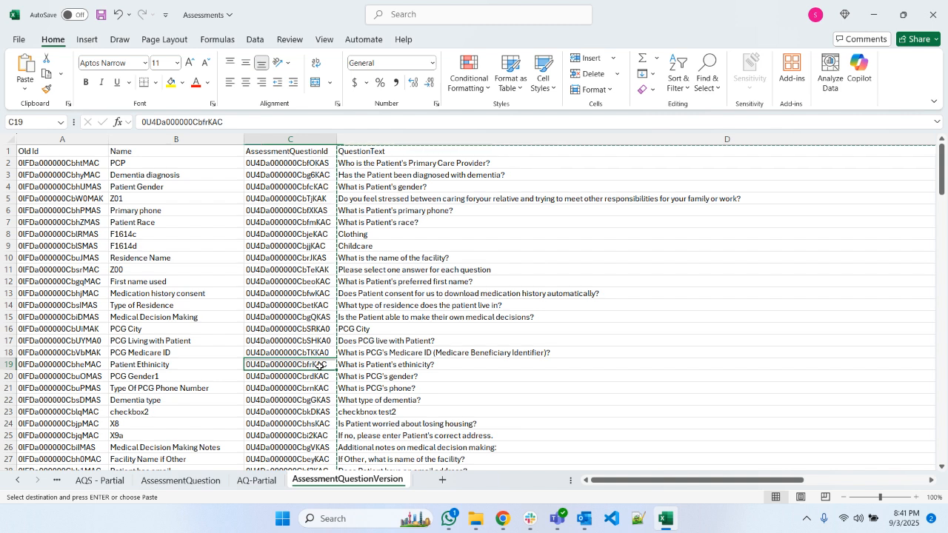
click(297, 164)
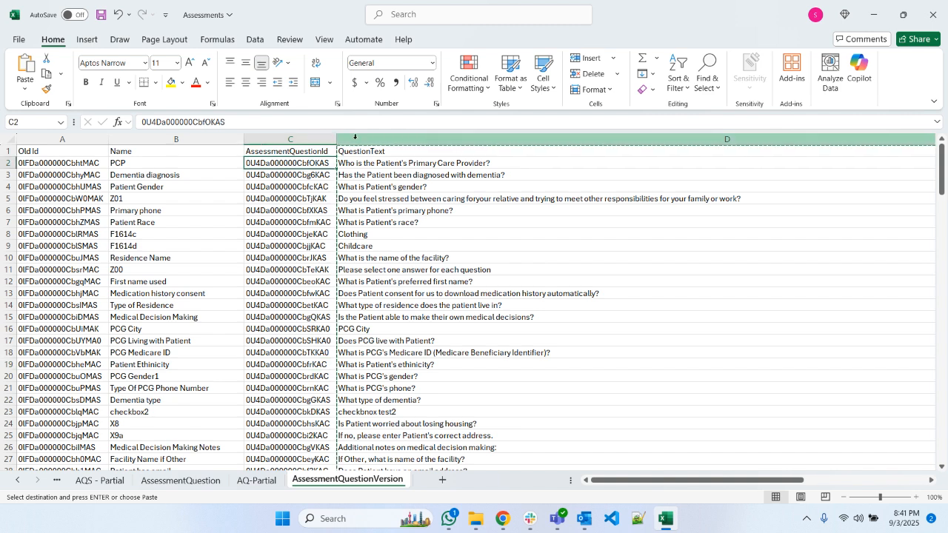
click(450, 139)
right_click(405, 147)
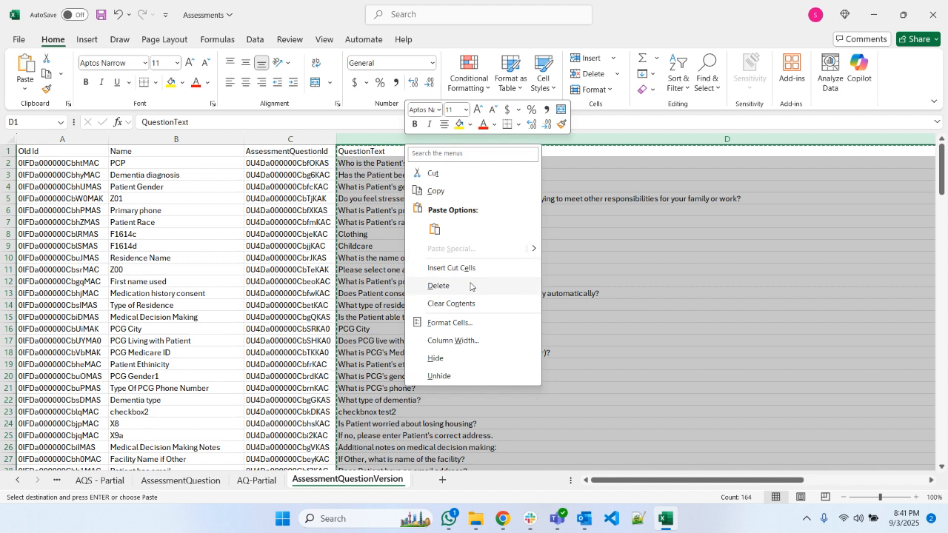
- Add a new blank sheet to the workbook and save the file
click(442, 483)
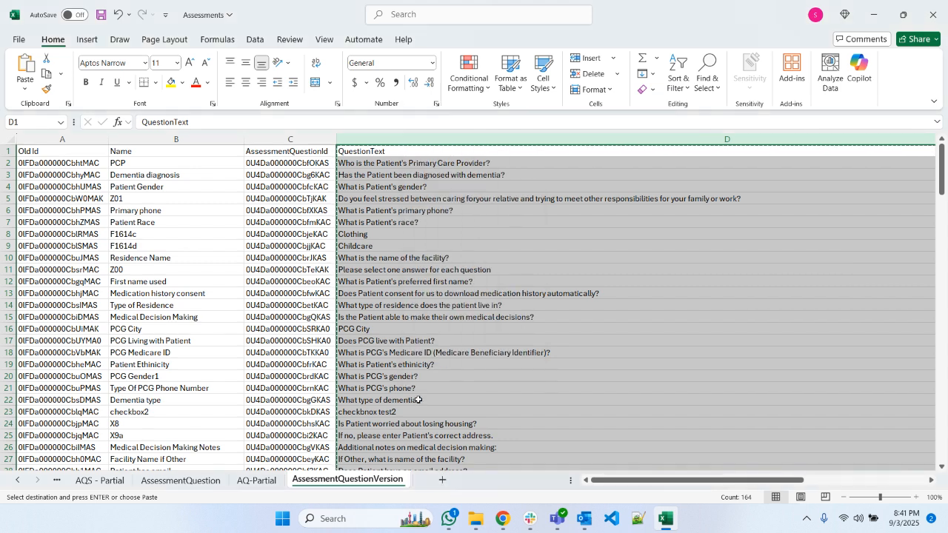
click(442, 483)
click(369, 366)
key(ctrl+v)
key(ctrl+s)
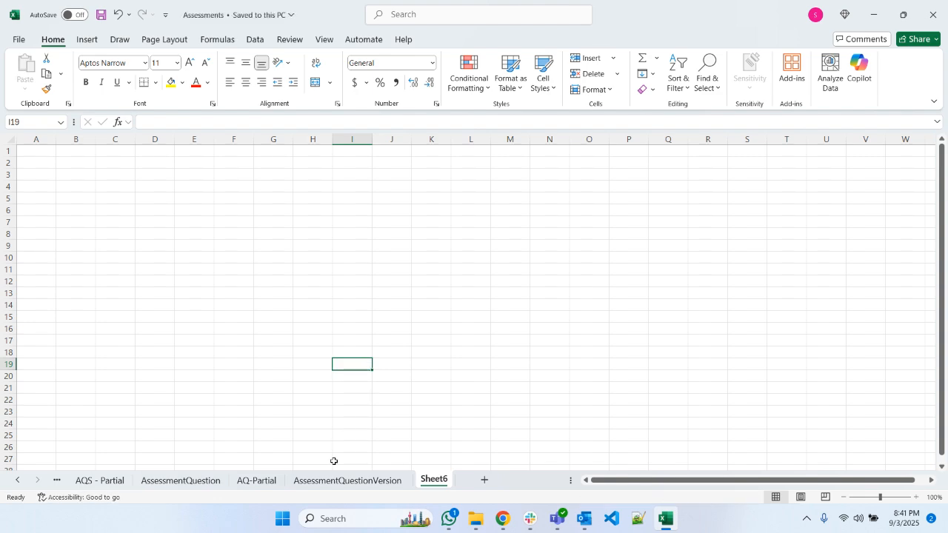
- Insert a blank column before QuestionText on the AssessmentQuestionVersion sheet
click(318, 480)
right_click(387, 140)
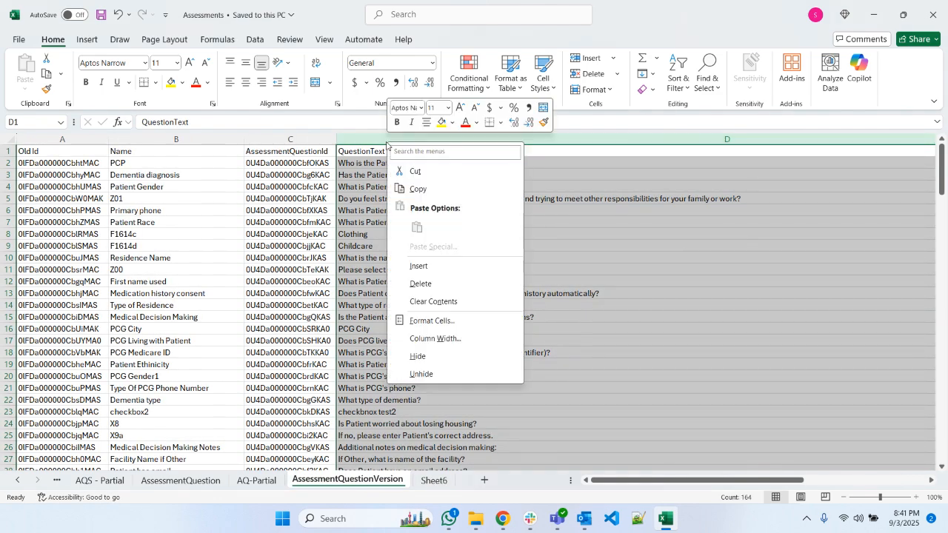
click(419, 266)
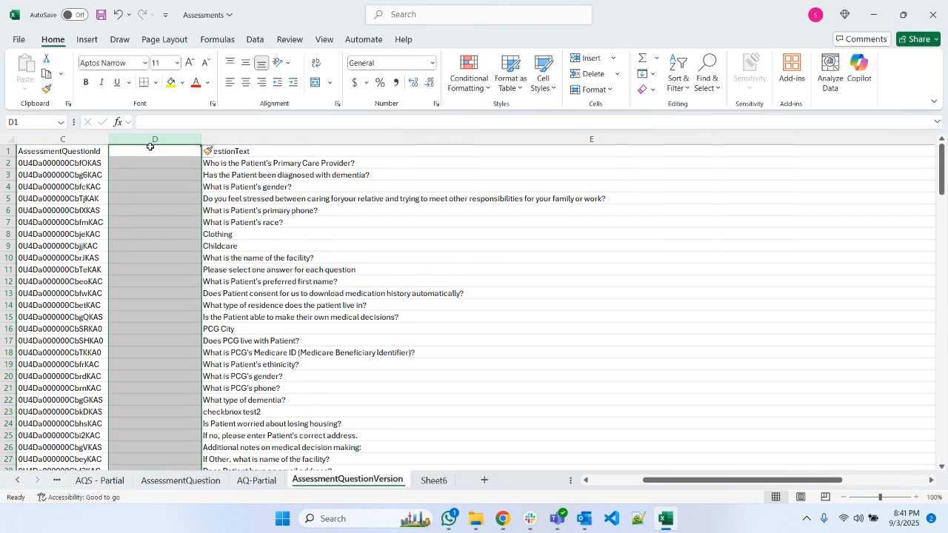
drag(664, 487, 613, 487)
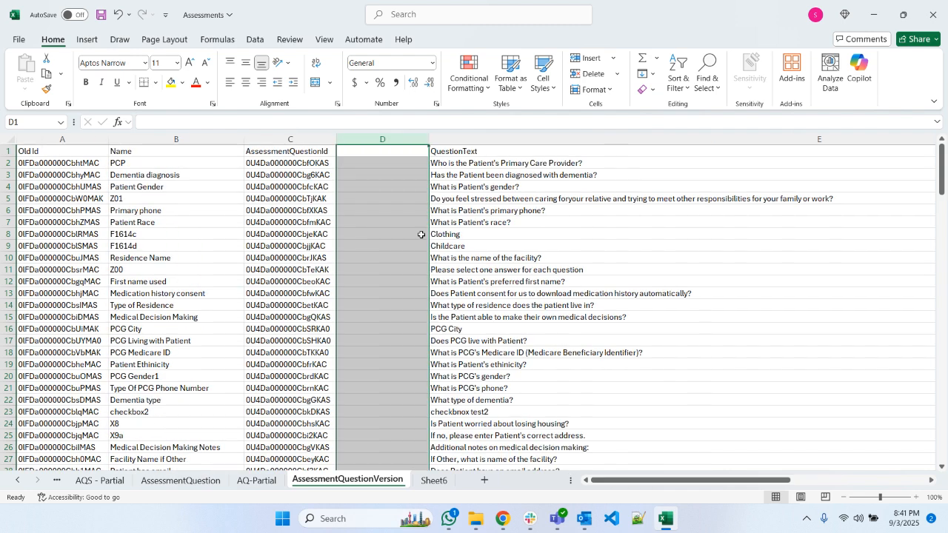
- Enter New Assessment QuestionId as the header of the blank column D
click(376, 153)
text(New Assessment Question)
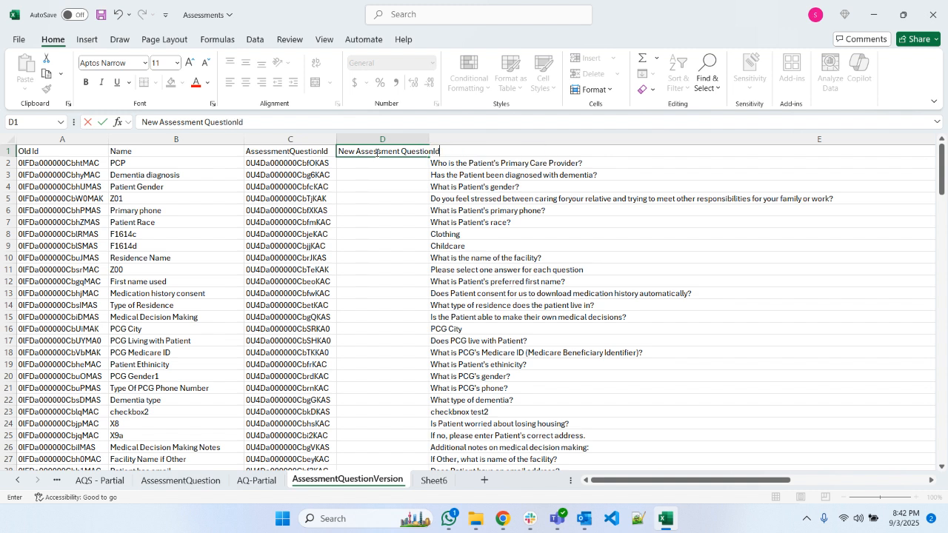
text(Id)
key(Return)
- Enter =VLOOKUP(C2,'AQ-Partial'!A:B,2,FALSE) in D2 and fill the formula down the New Assessment QuestionId column
text(=)
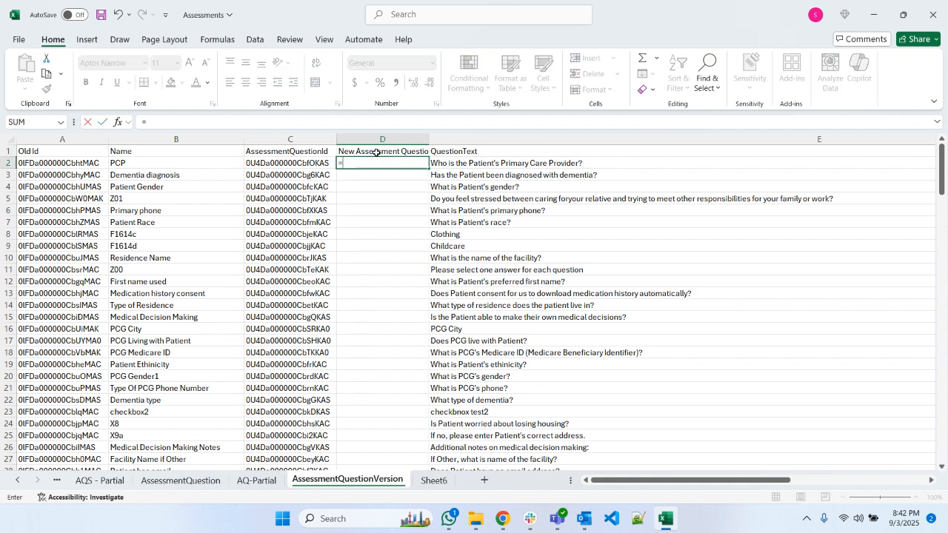
text(VLOOK)
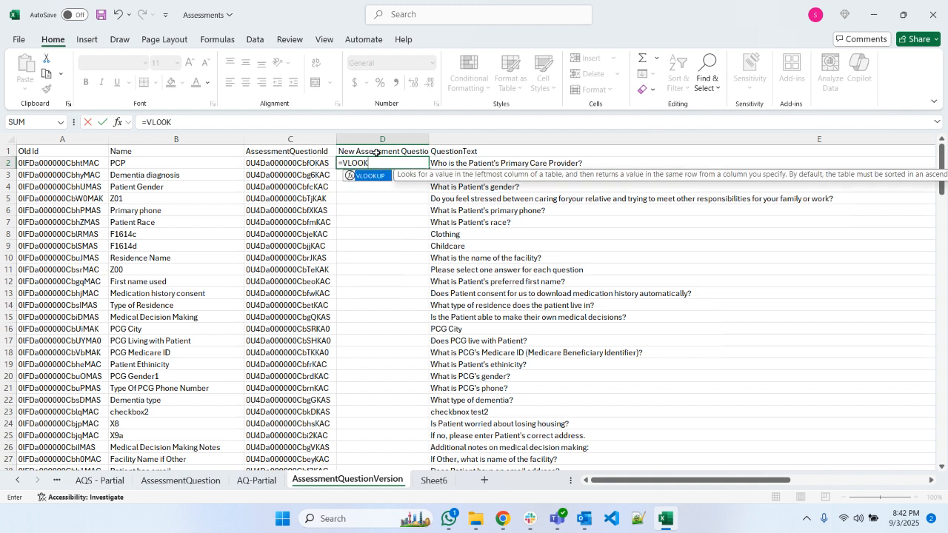
text(UP()
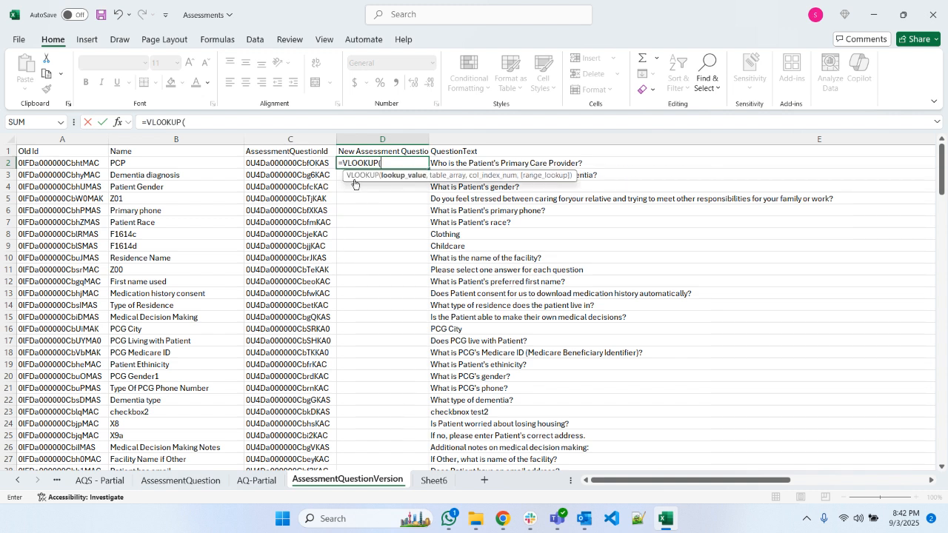
click(300, 163)
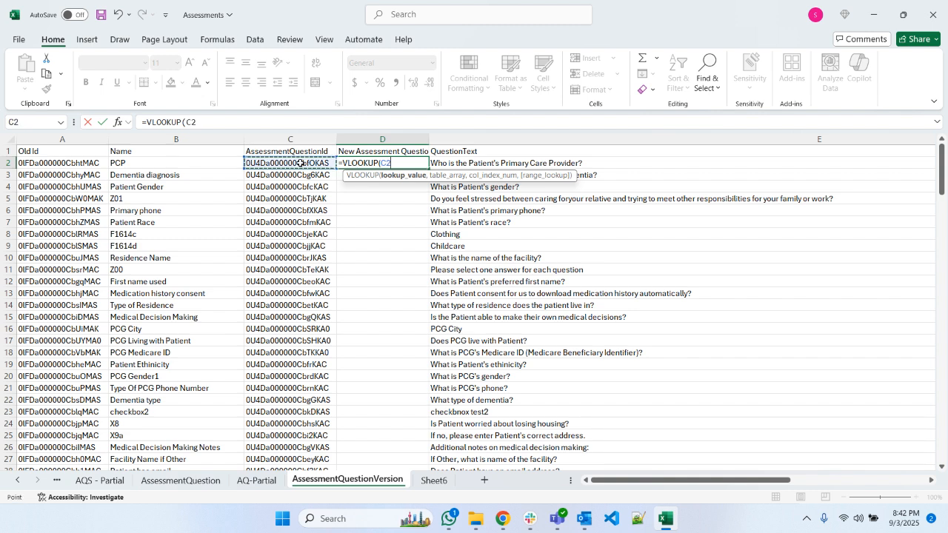
text(,)
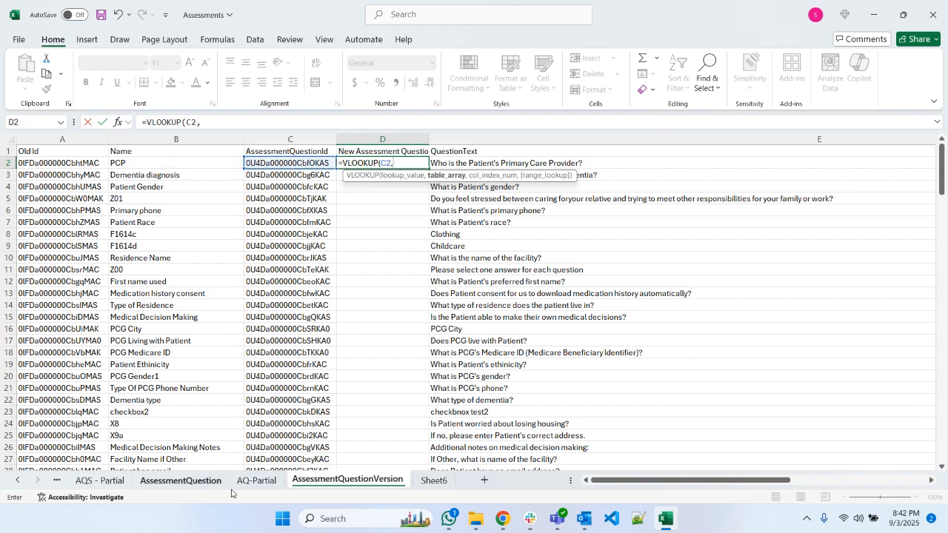
click(256, 480)
drag(79, 141, 156, 142)
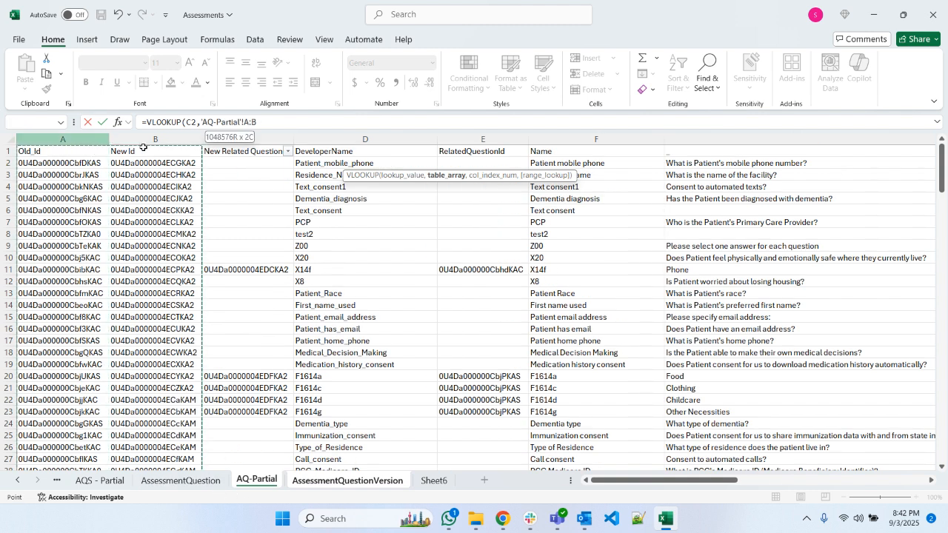
text(,)
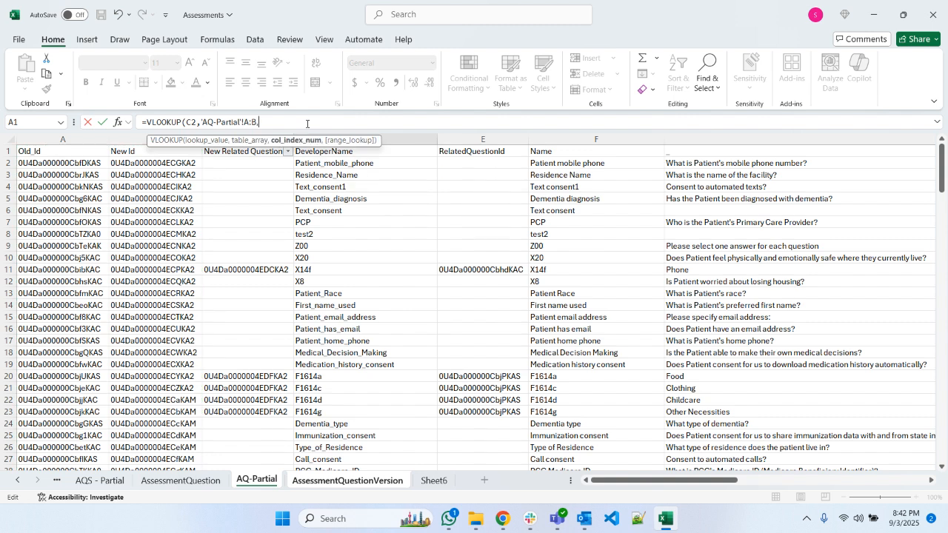
text(2,FALSE)
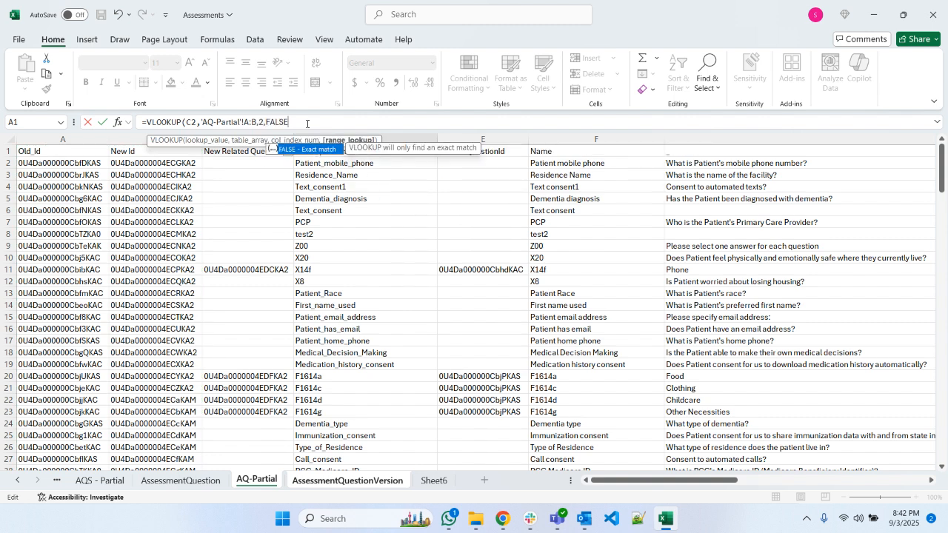
text())
key(Return)
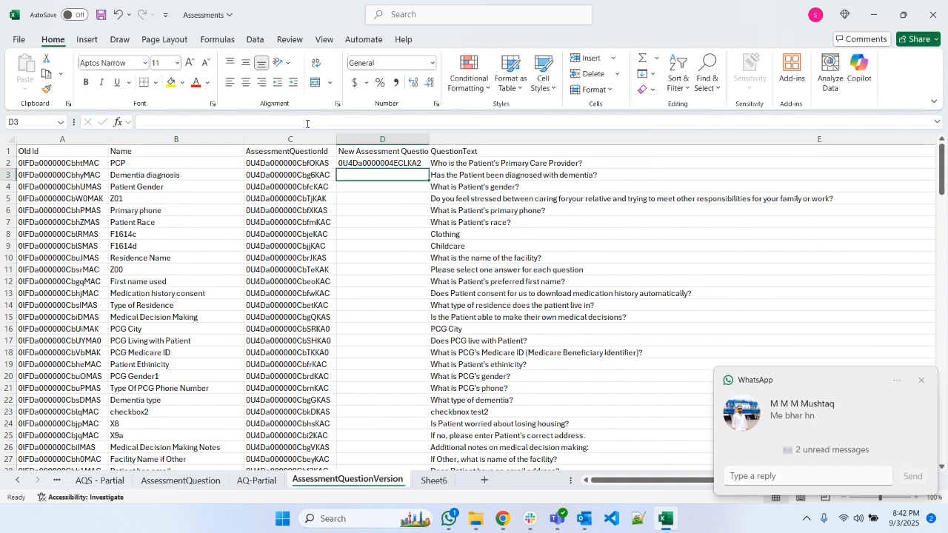
click(408, 166)
double_click(428, 170)
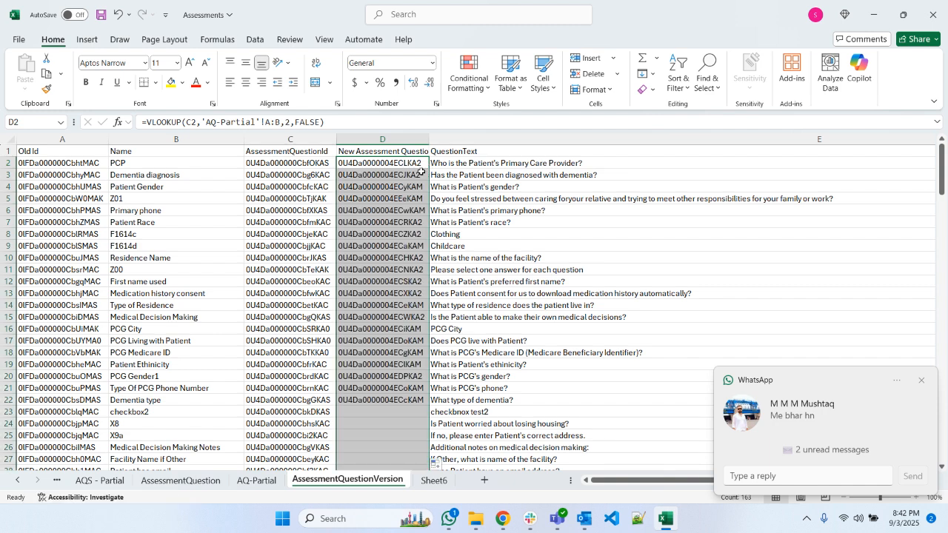
- Dismiss the chat notifications and check the New Assessment QuestionId values down to the last row of the sheet
click(923, 381)
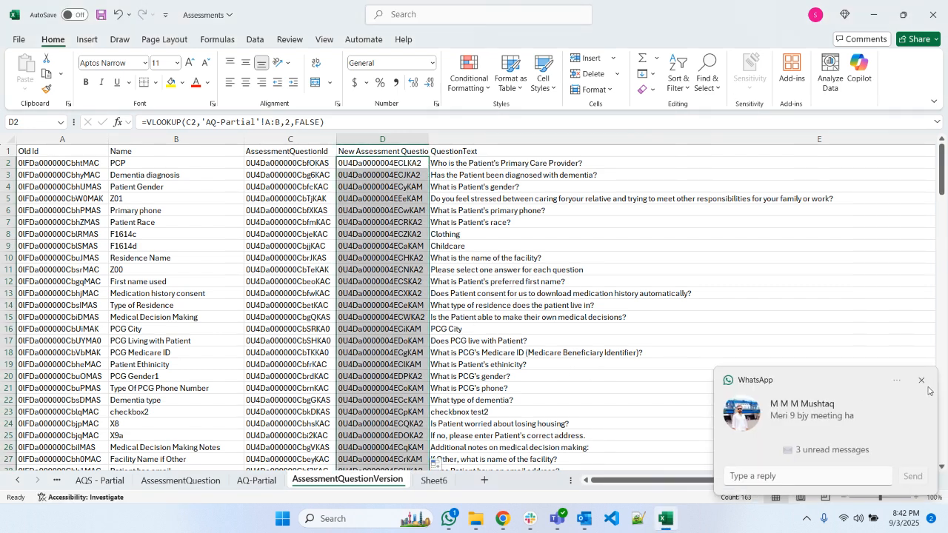
click(922, 381)
drag(942, 171, 924, 453)
click(564, 443)
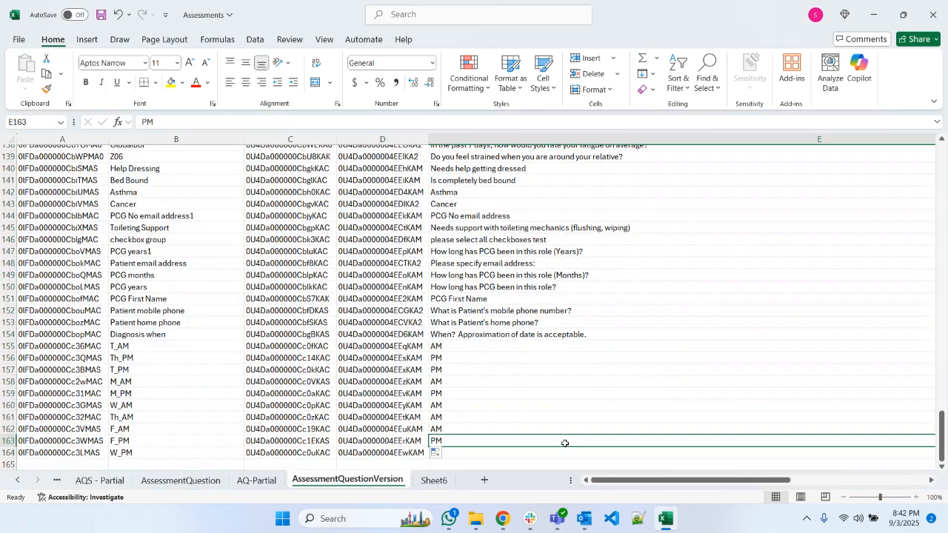
scroll(457, 458, down, 2)
scroll(744, 380, up, 12)
scroll(744, 380, up, 20)
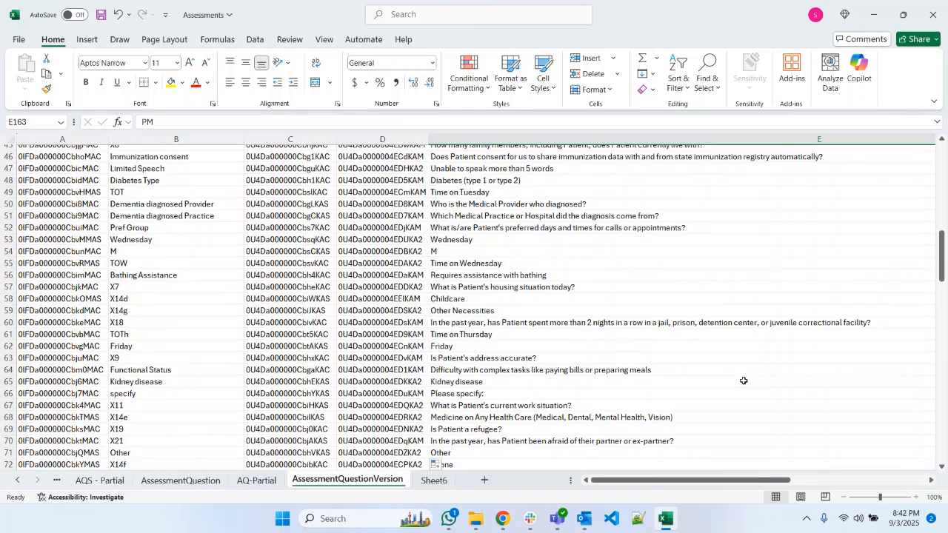
scroll(744, 381, up, 8)
drag(671, 480, 207, 384)
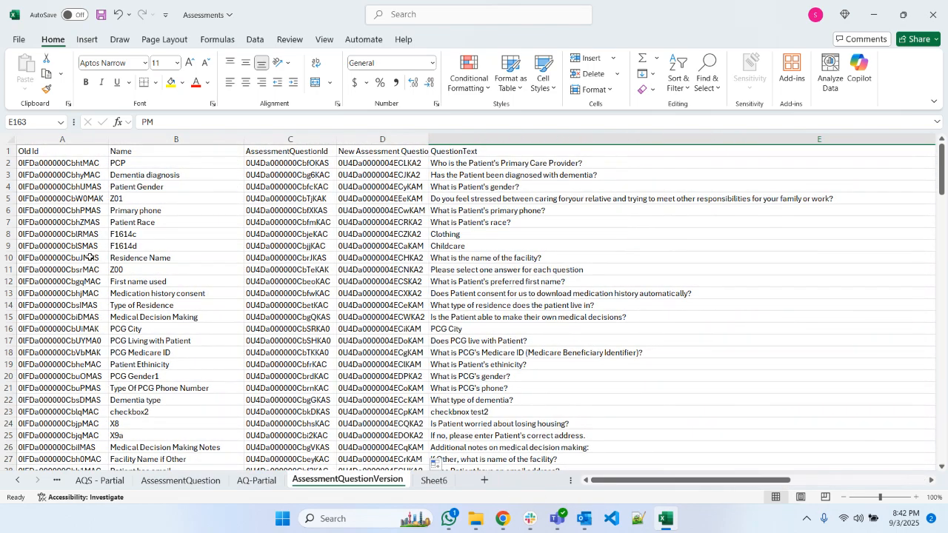
- Copy the entire AssessmentQuestionVersion sheet and paste it as data into the browser's AssessmentQuestionVersion Insert import
key(ctrl+a)
key(ctrl+c)
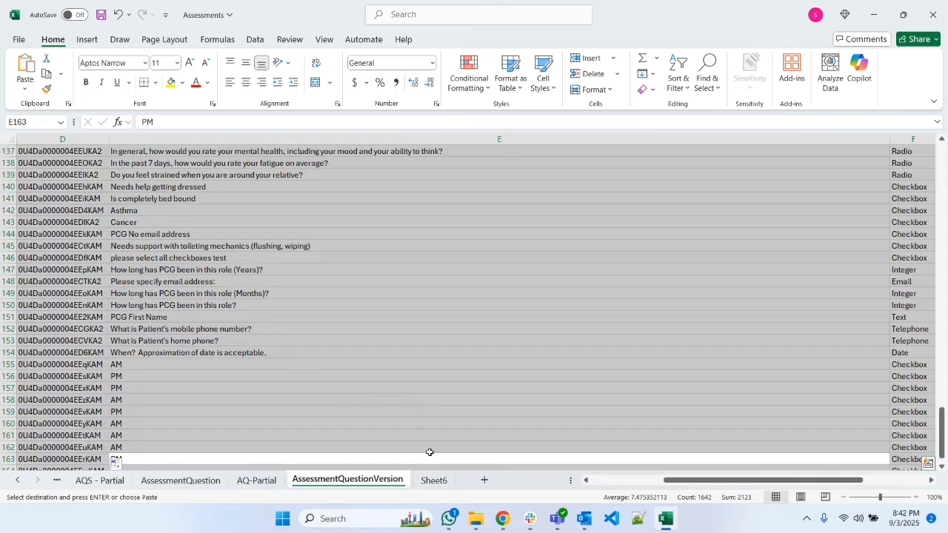
mouse_move(503, 519)
click(383, 452)
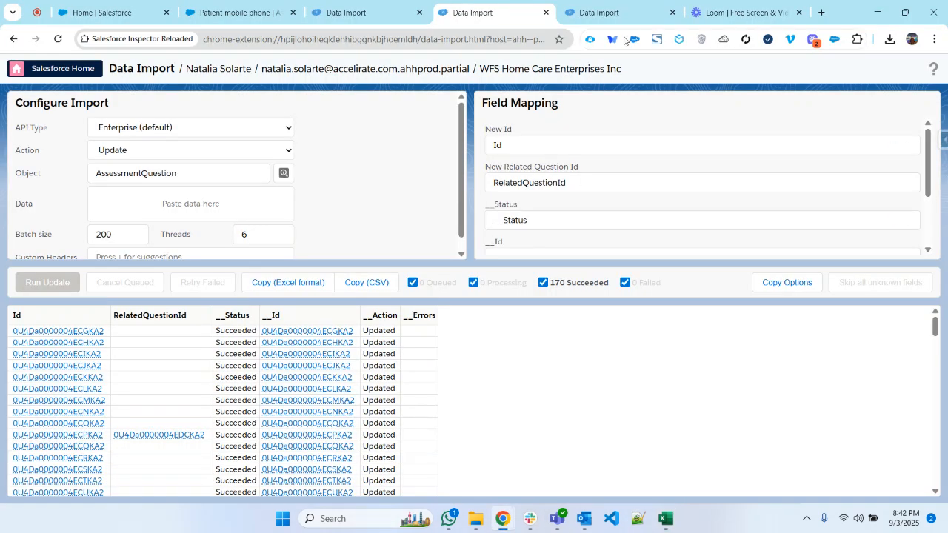
click(600, 13)
click(177, 196)
key(ctrl+v)
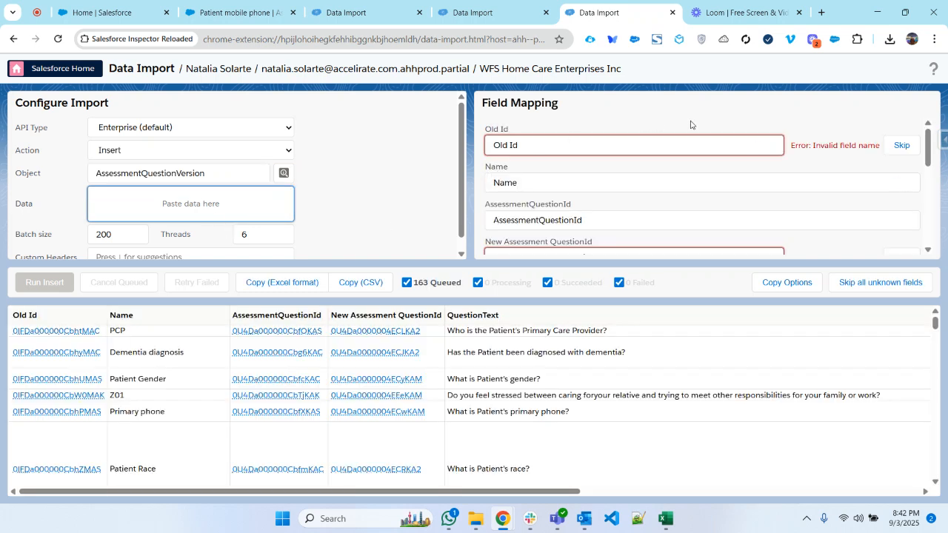
- Exclude the Old Id and original AssessmentQuestionId columns from the import's field mapping
click(900, 145)
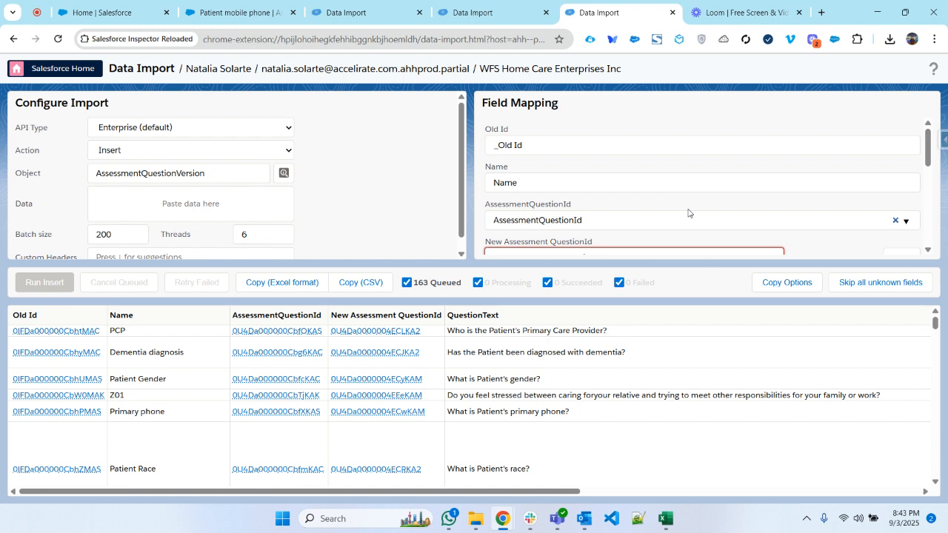
scroll(688, 214, down, 1)
click(549, 157)
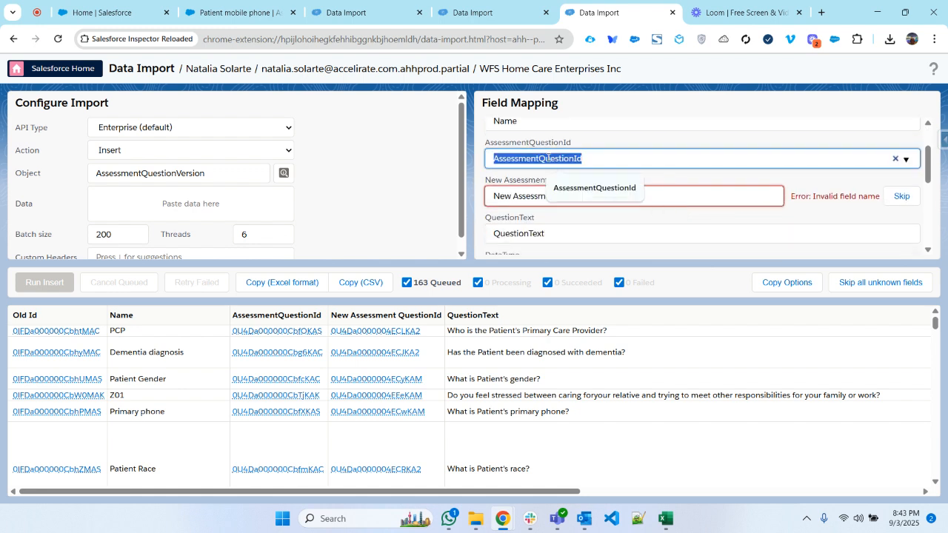
click(894, 159)
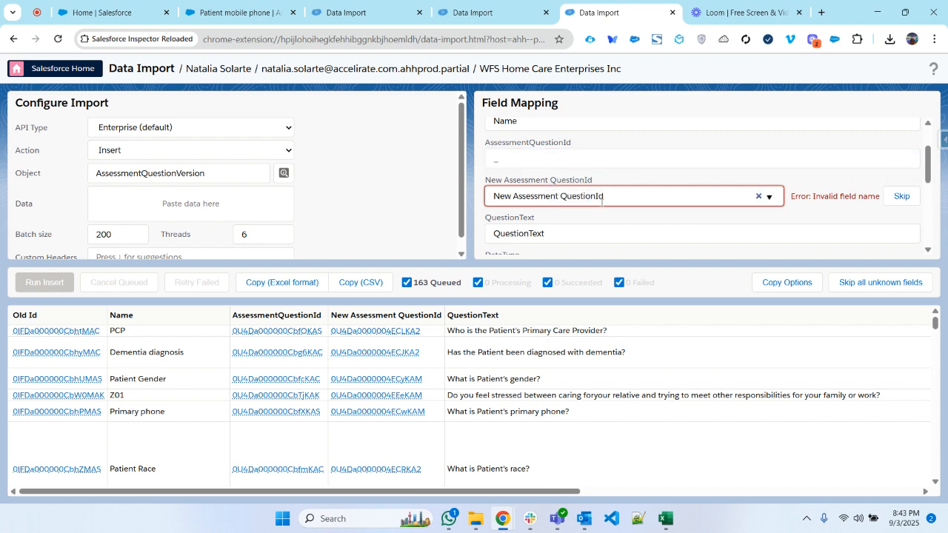
- Map the New Assessment QuestionId column to the AssessmentQuestionId field
click(601, 197)
key(ctrl+v)
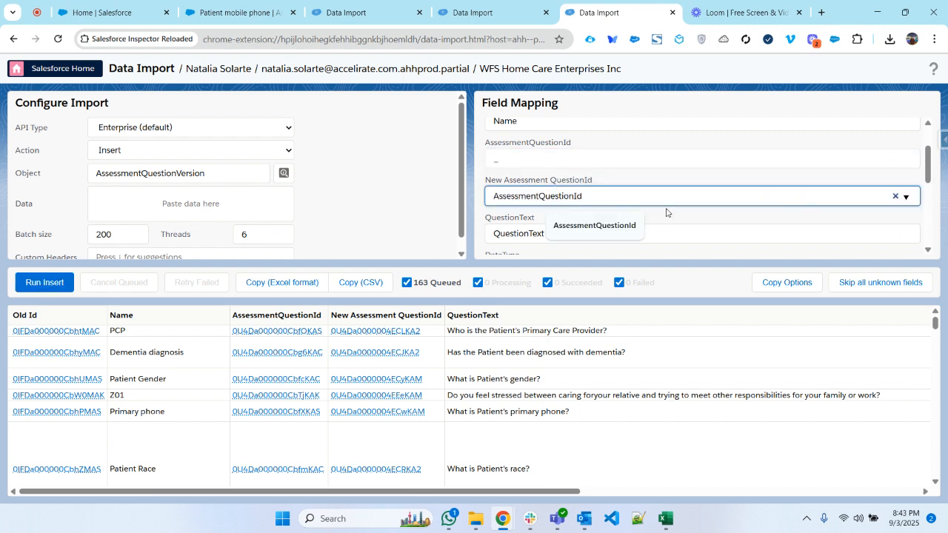
click(688, 220)
- Look for a target field matching "da" for the DataType column, and skip that column in the mapping
scroll(686, 209, down, 1)
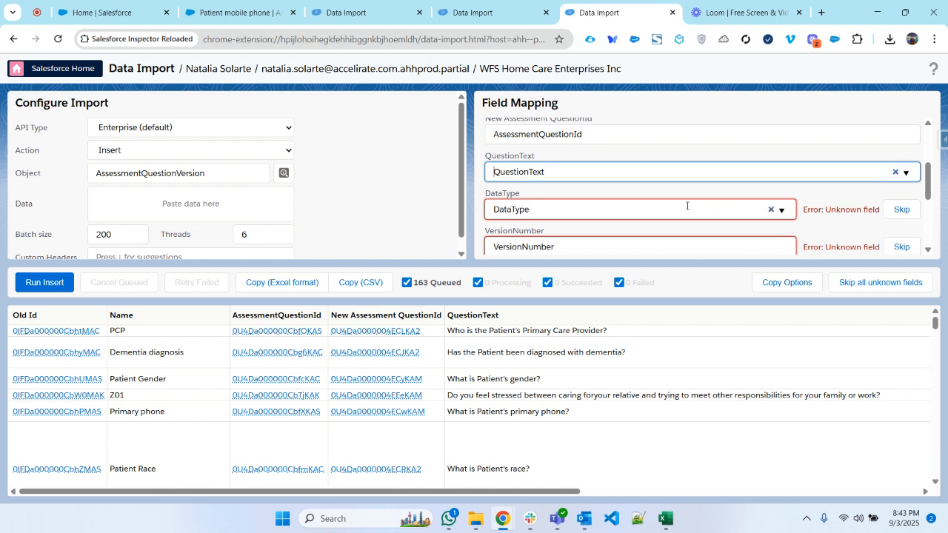
click(734, 209)
click(701, 228)
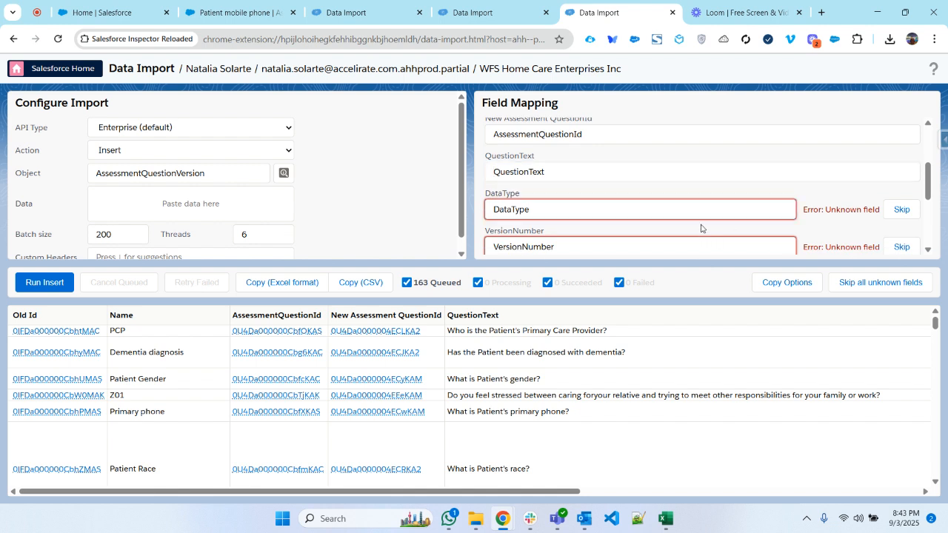
click(673, 213)
key(ctrl+a)
text(da)
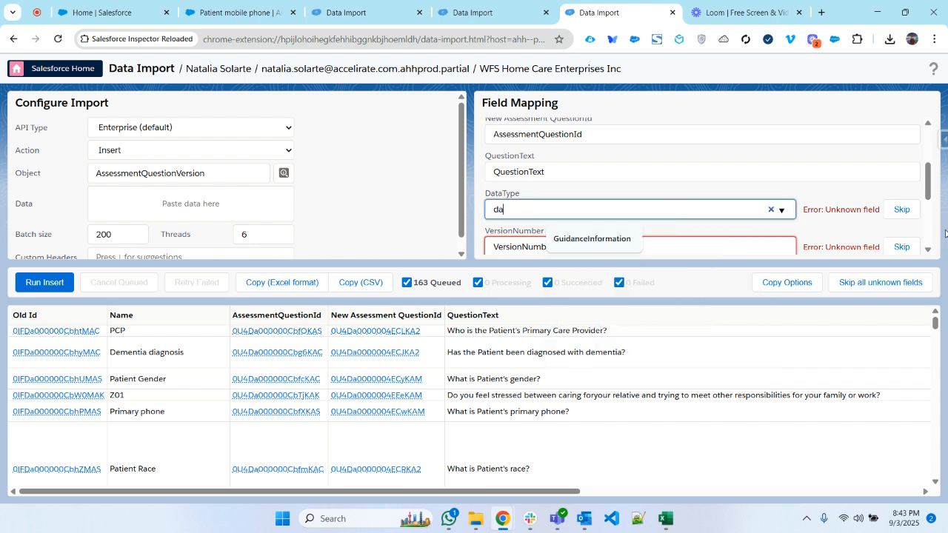
click(902, 209)
- Look for a target field matching "ver" for the VersionNumber column, clear it, and skip that column
scroll(561, 188, down, 2)
click(542, 161)
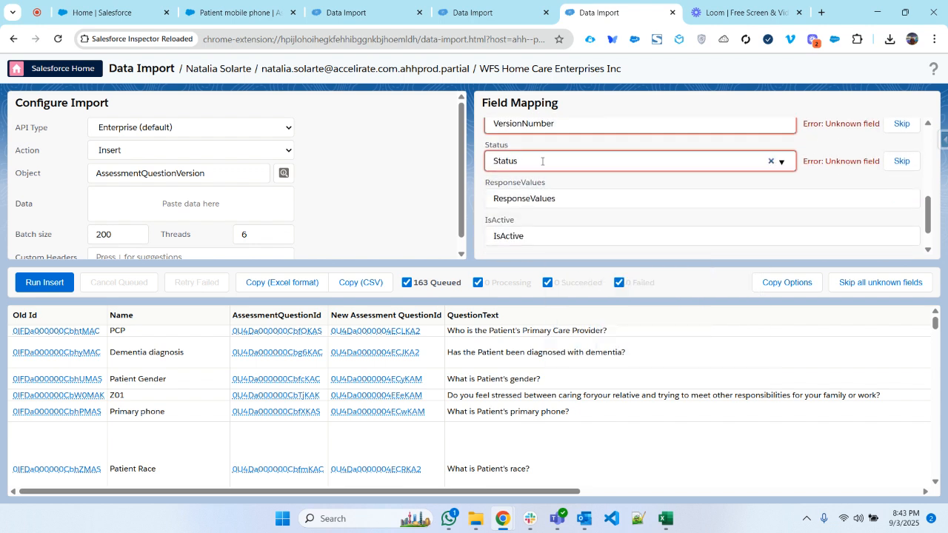
scroll(542, 161, up, 1)
click(557, 185)
key(ctrl+a)
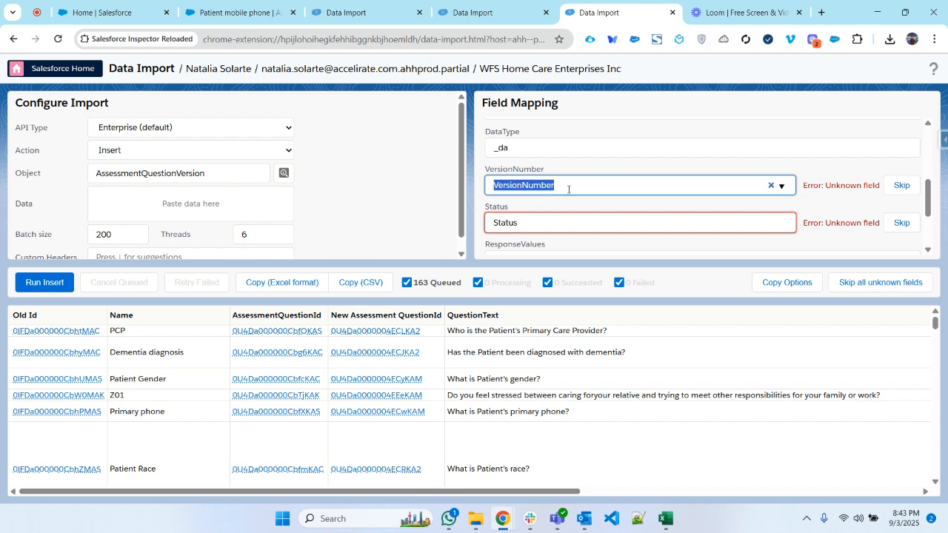
text(ver)
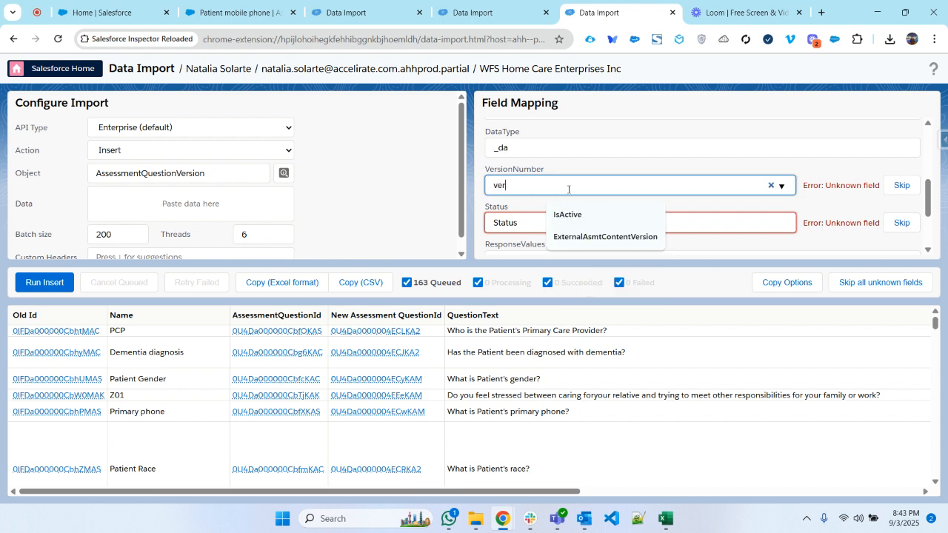
click(771, 186)
click(759, 205)
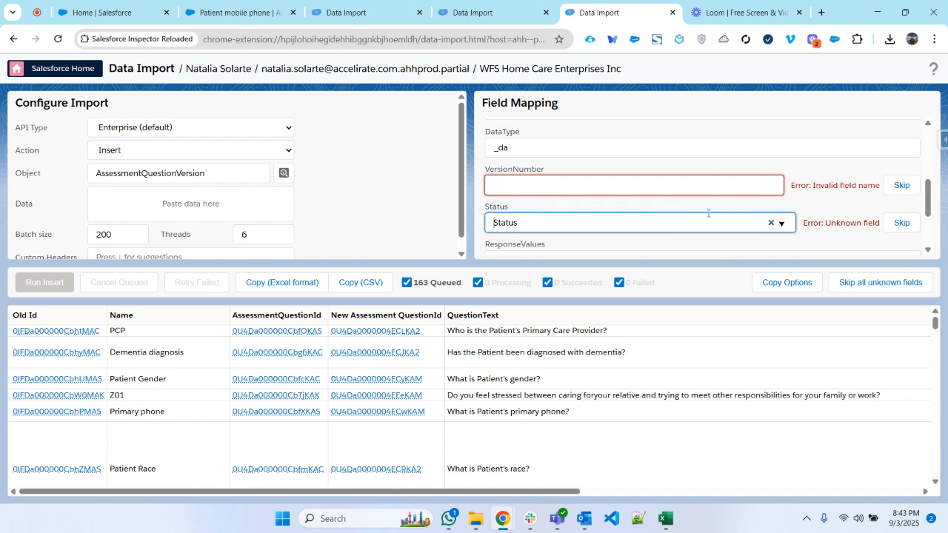
click(887, 189)
- Try mapping the Status column to __Status, and skip that column instead
click(570, 222)
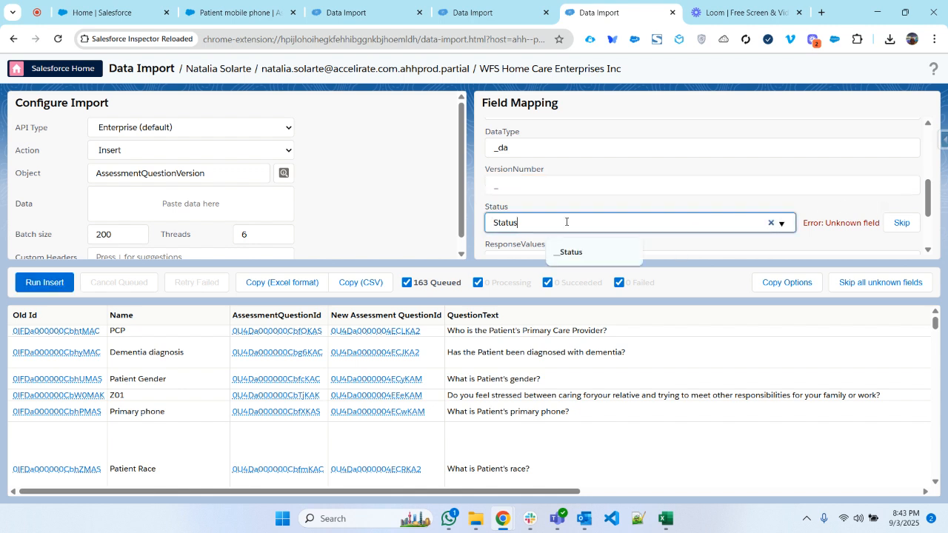
click(573, 252)
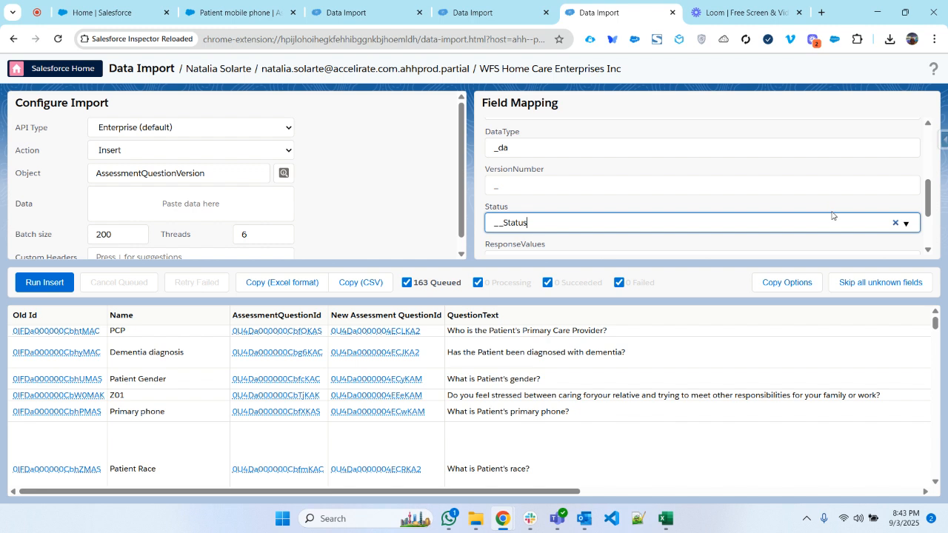
click(895, 223)
click(900, 222)
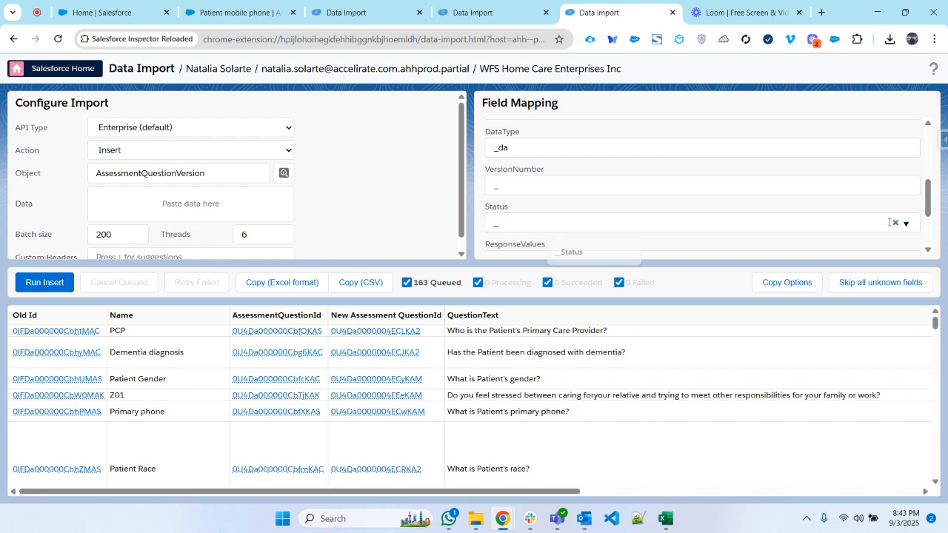
- Look for a target field matching "se" for the Sequence__c column, and leave its mapping cleared
scroll(794, 204, down, 1)
click(680, 208)
click(707, 222)
scroll(707, 223, down, 1)
click(674, 233)
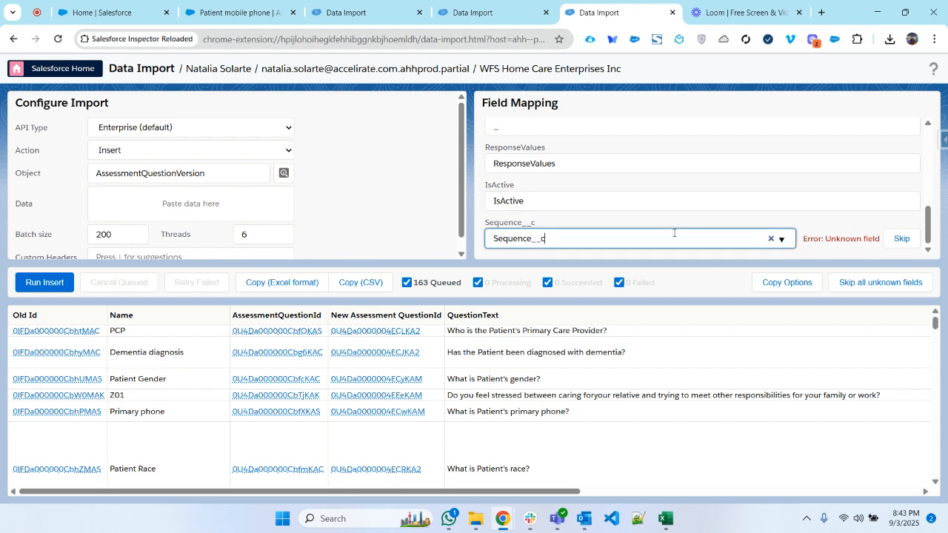
key(ctrl+a)
key(BackSpace)
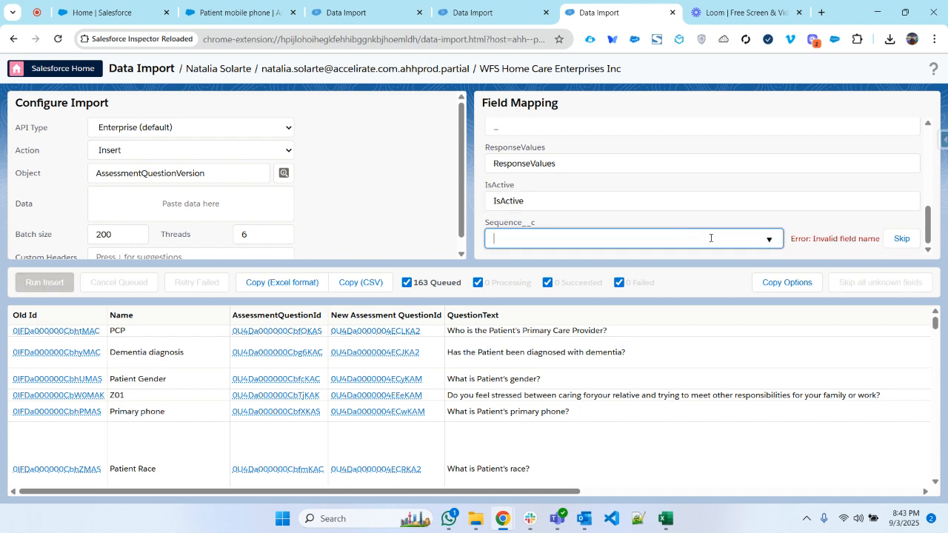
text(se)
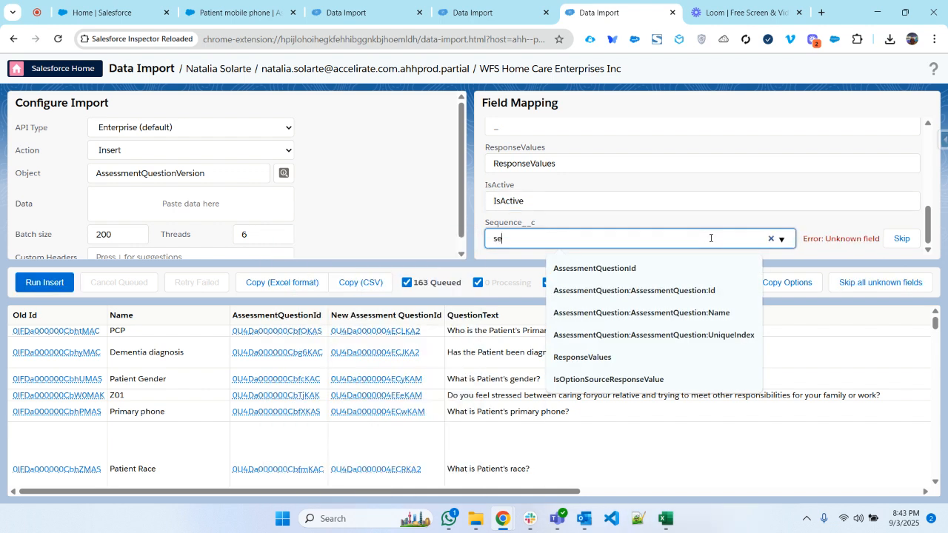
click(771, 240)
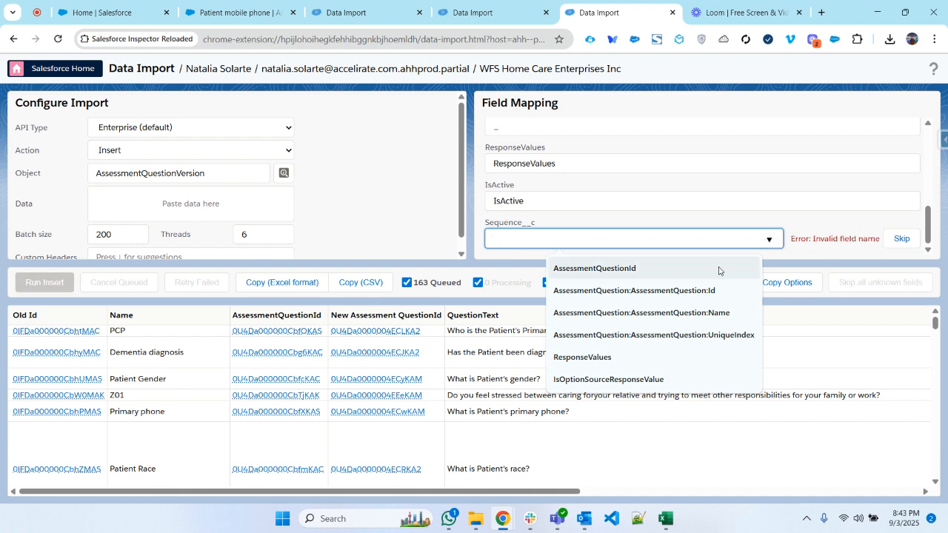
double_click(501, 224)
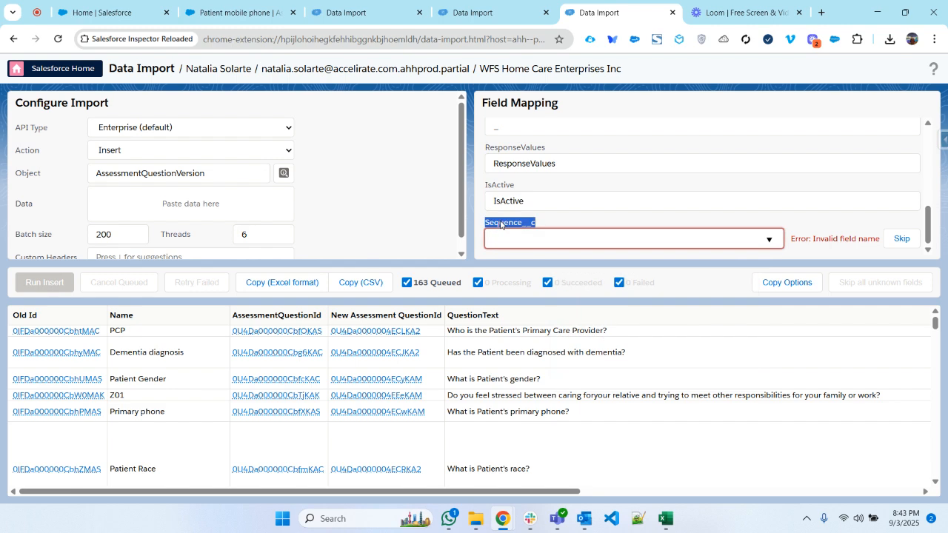
- Open the Assessment Question object's setup from the Patient mobile phone record in the partial sandbox
click(257, 4)
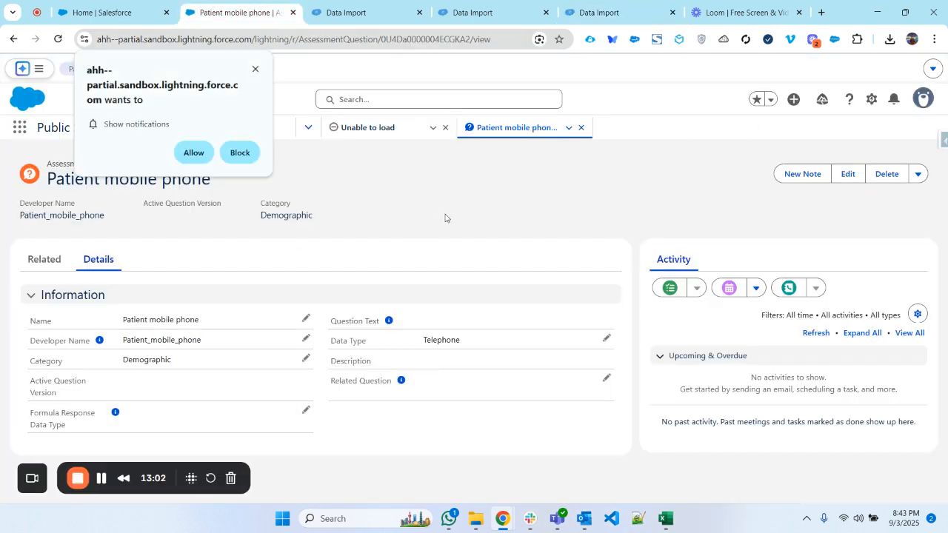
click(871, 98)
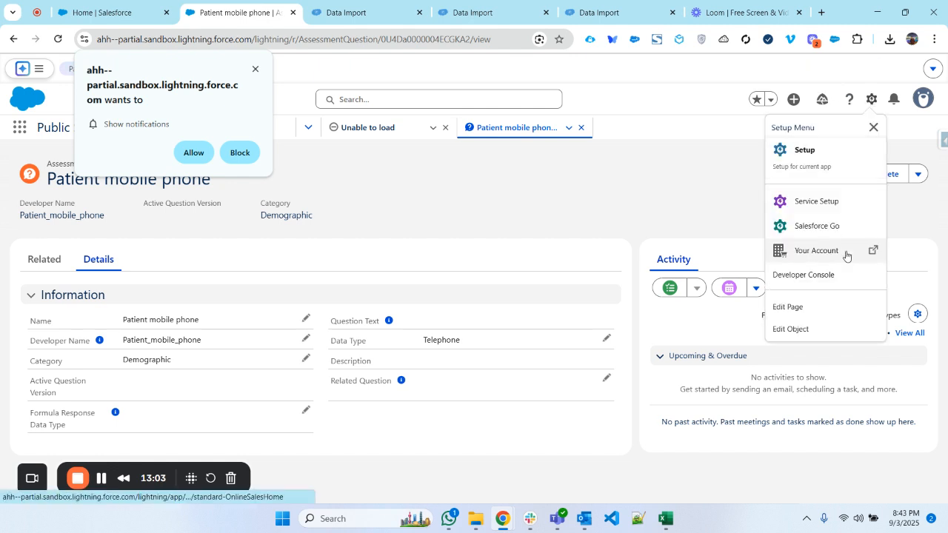
click(817, 326)
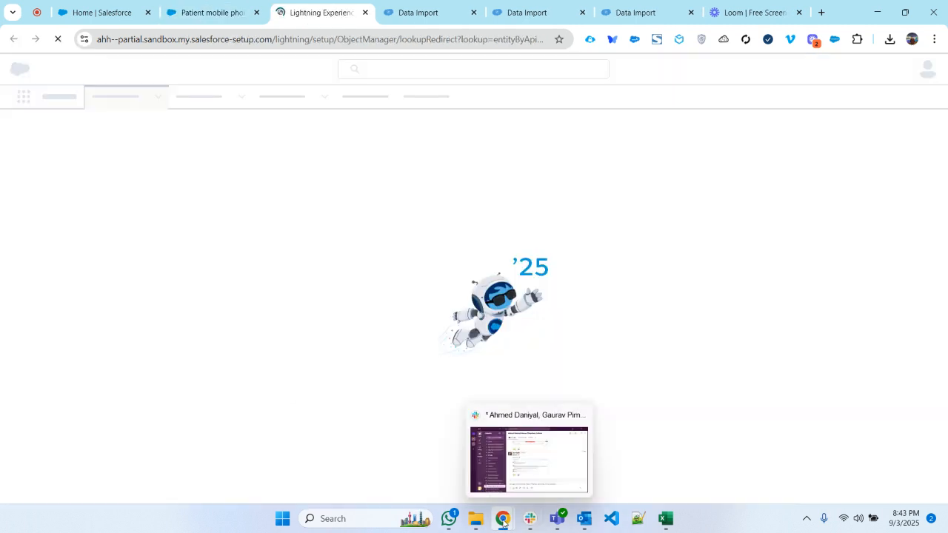
mouse_move(500, 524)
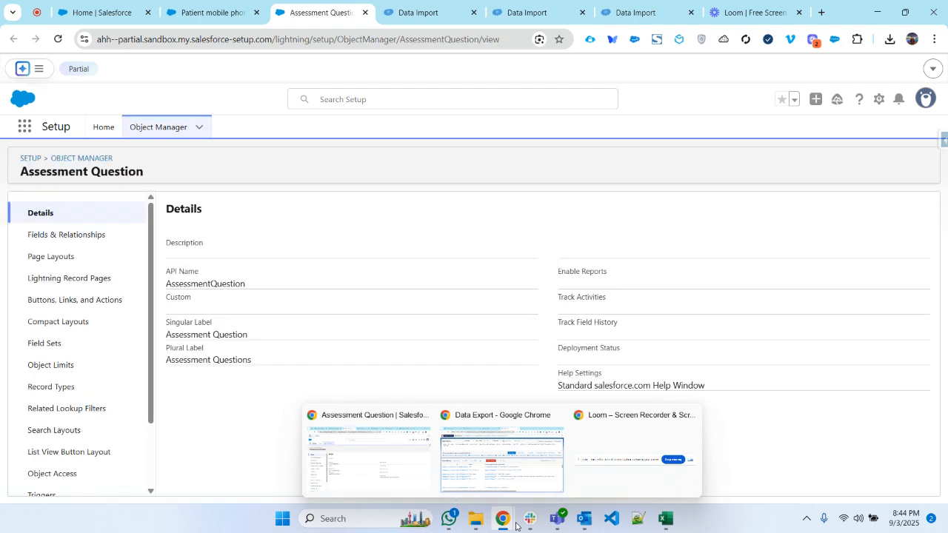
- Find objects matching "assessme" in the Object Manager and open Assessment Question Version
click(90, 158)
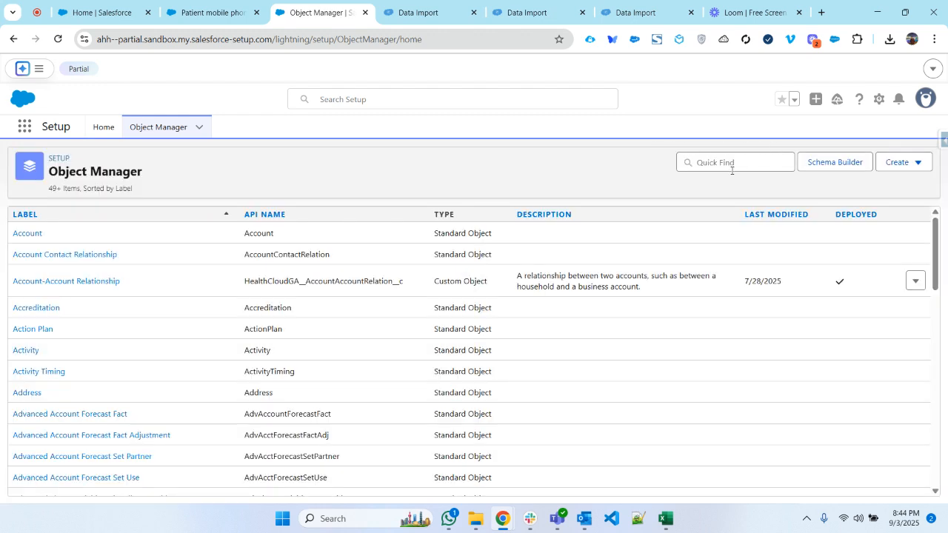
click(725, 170)
text(assessme)
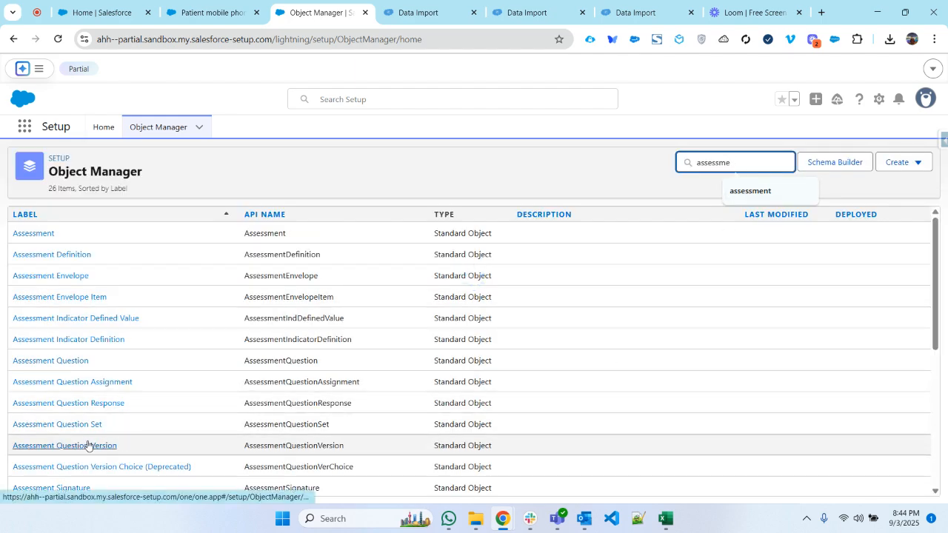
click(87, 446)
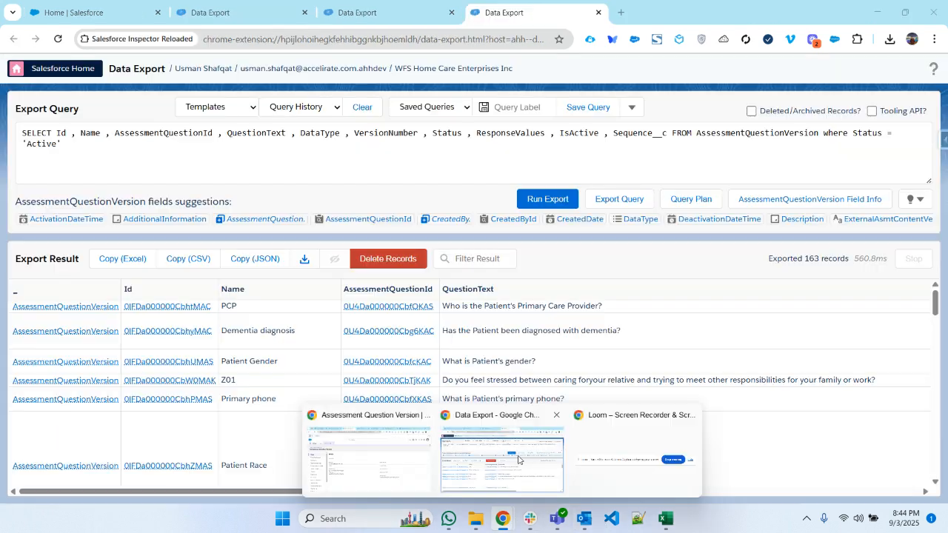
- Switch to the DevSandbox browser window and open its Setup in a new tab
click(518, 459)
click(82, 12)
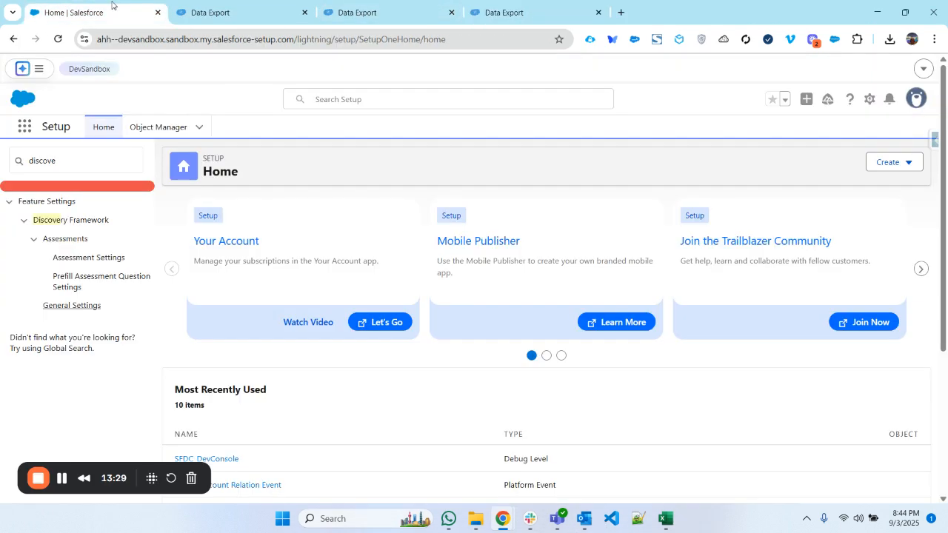
click(870, 99)
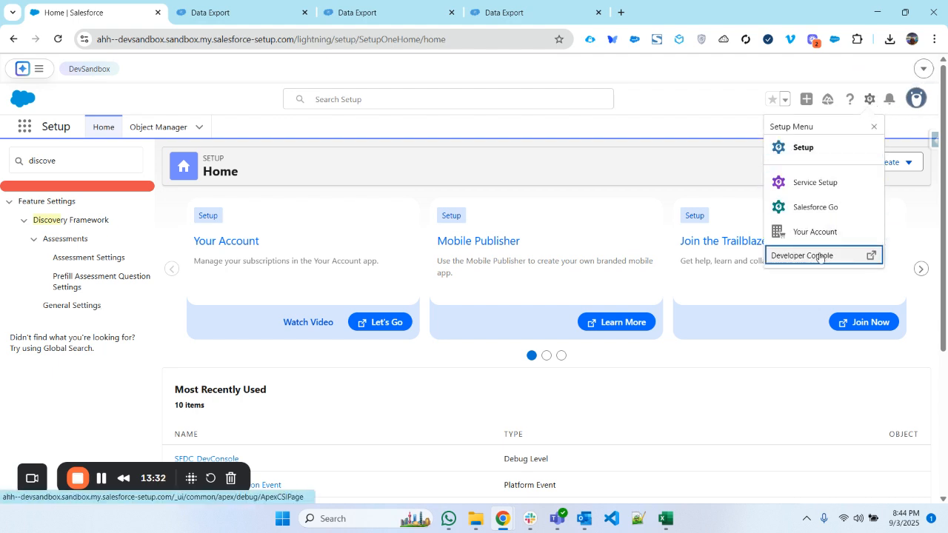
click(804, 147)
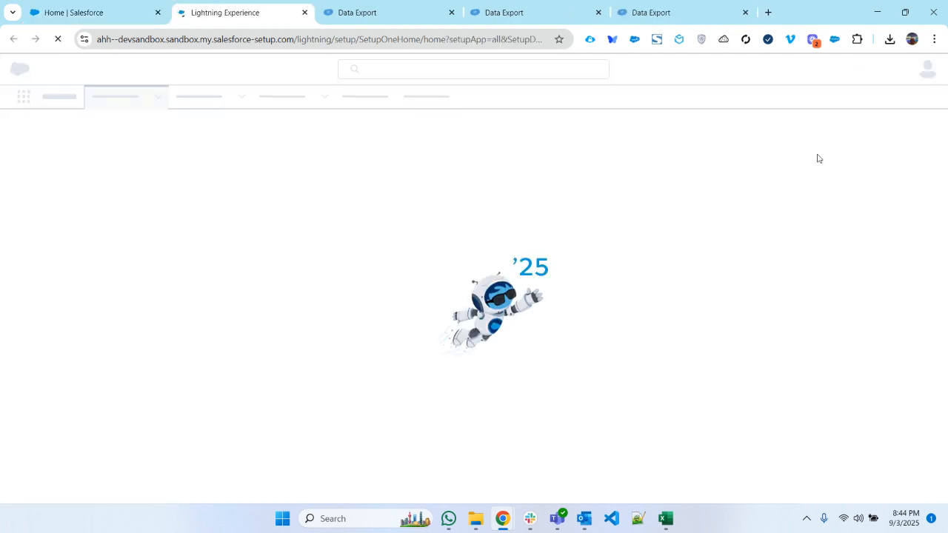
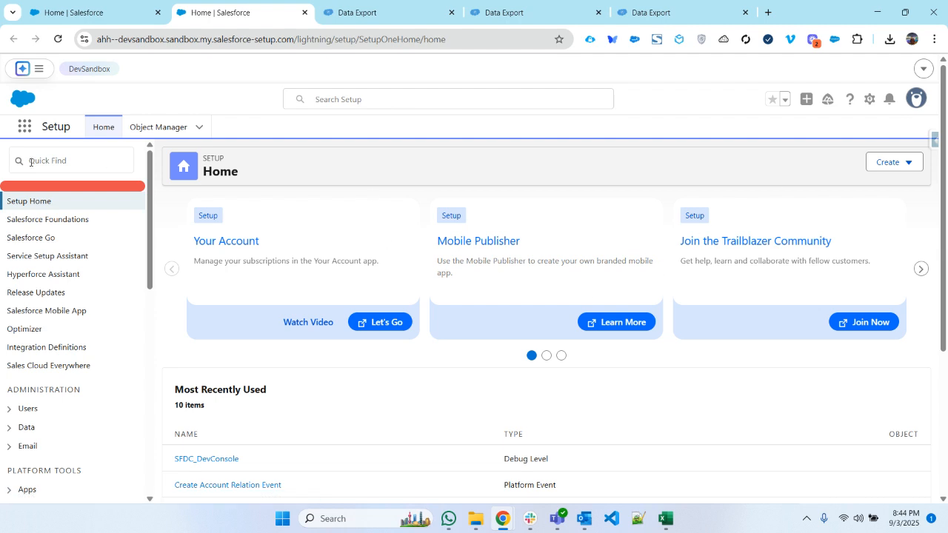
- Find objects matching "assessment" in the DevSandbox Object Manager and open Assessment Question Version
click(150, 128)
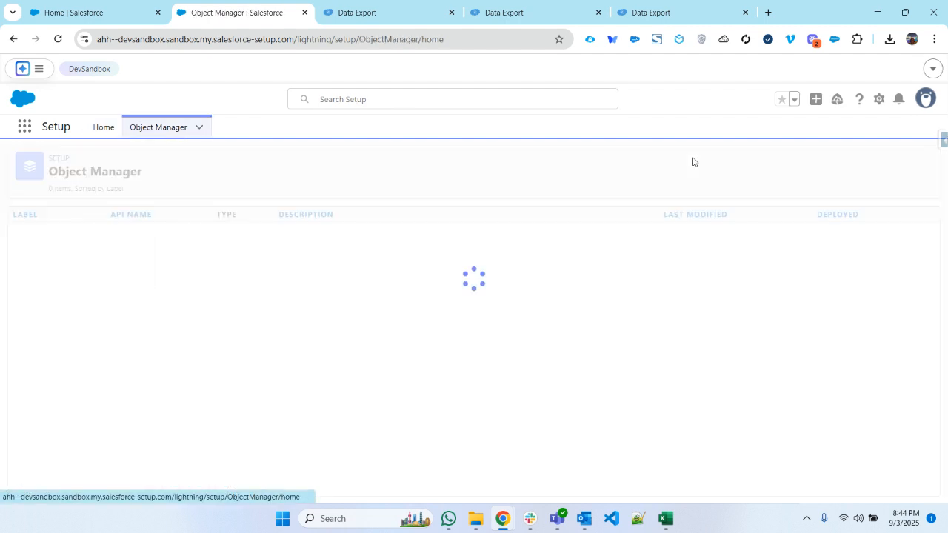
click(702, 161)
text(as)
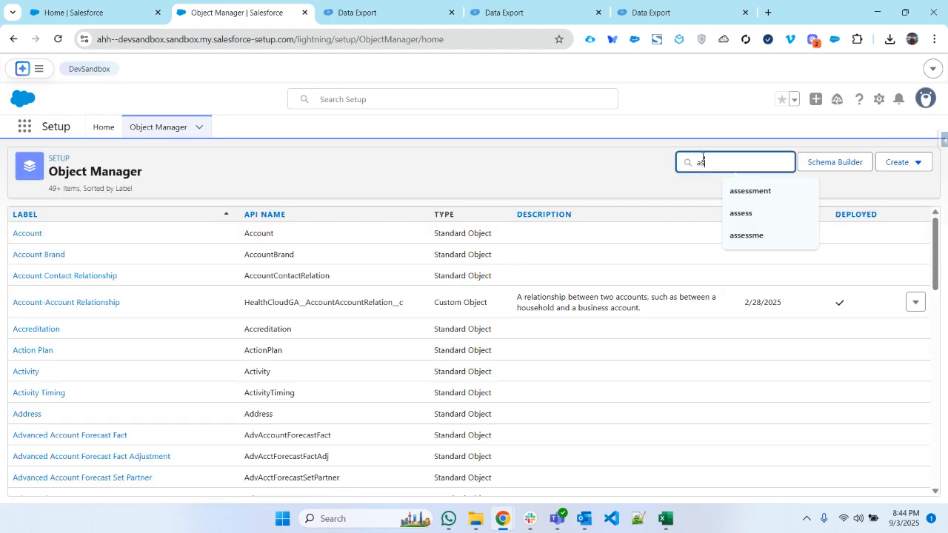
text(sessment)
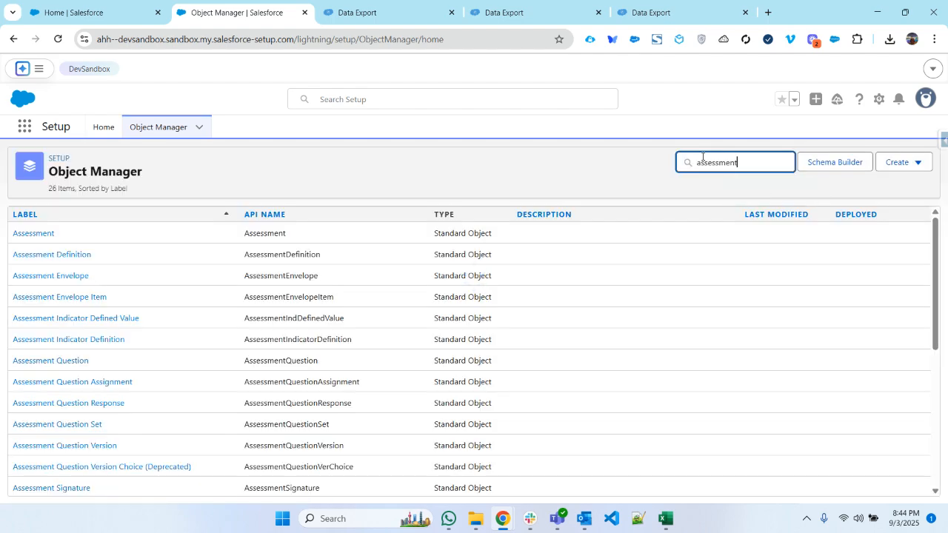
click(88, 447)
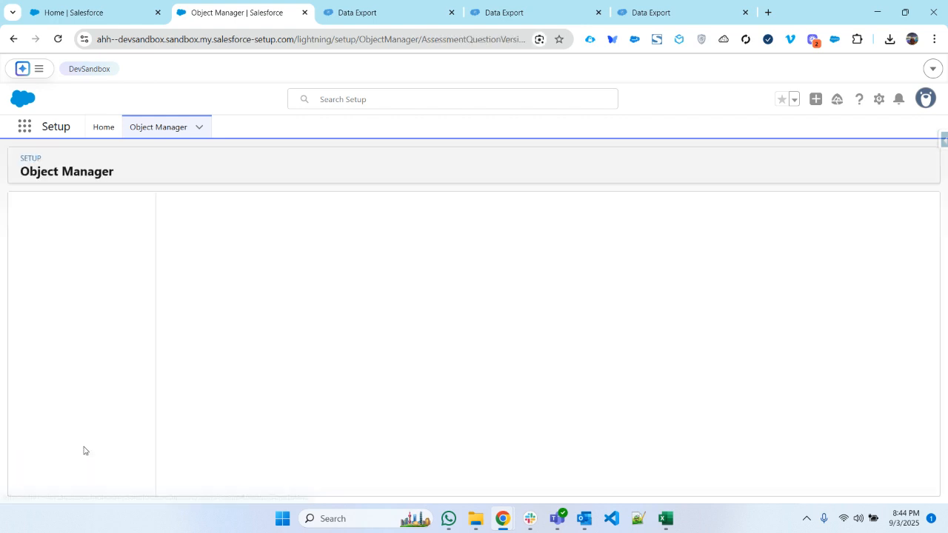
- Look up the "seq" field among the DevSandbox Assessment Question Version fields and check its API name and data type
click(93, 235)
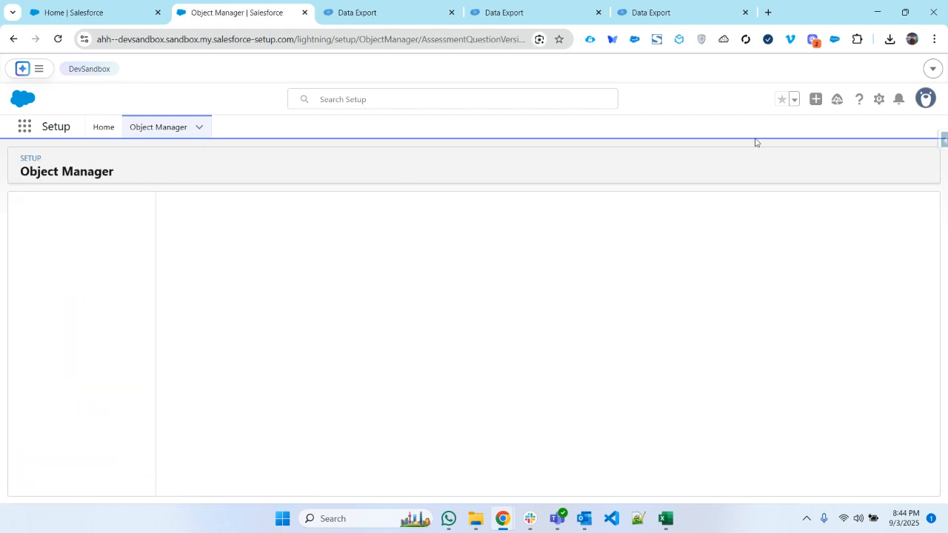
click(621, 200)
text(seq)
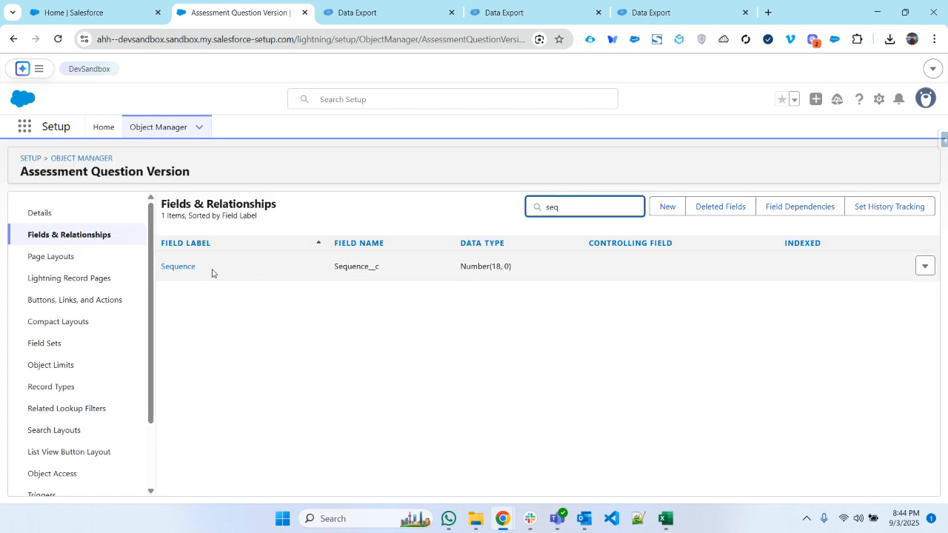
drag(212, 273, 160, 270)
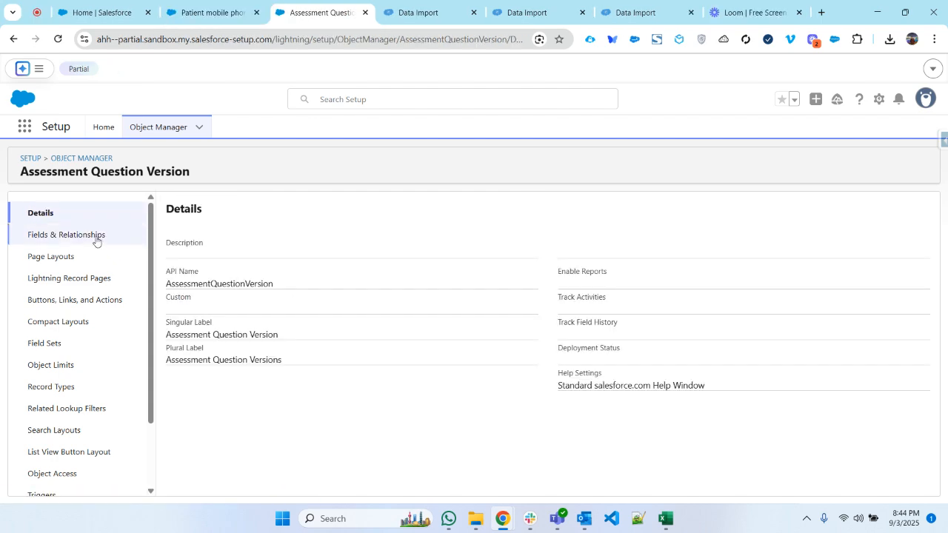
- Start a new custom field of type Number on Assessment Question Version in the partial sandbox
click(112, 235)
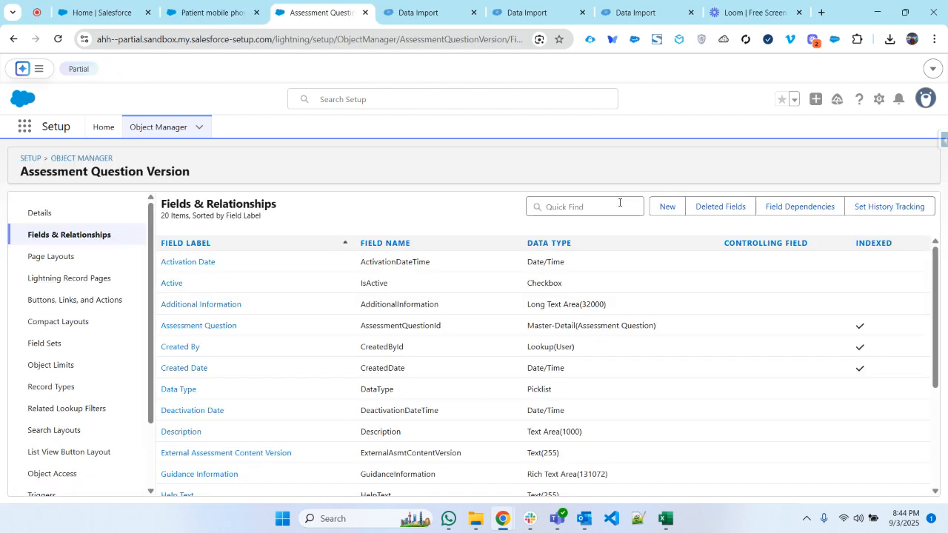
click(667, 207)
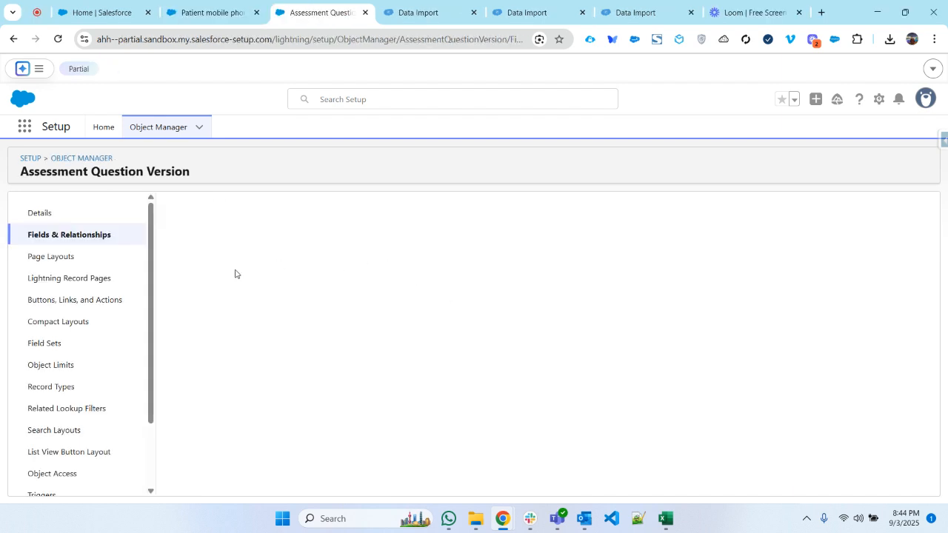
scroll(239, 377, down, 5)
scroll(211, 386, up, 3)
scroll(208, 417, down, 3)
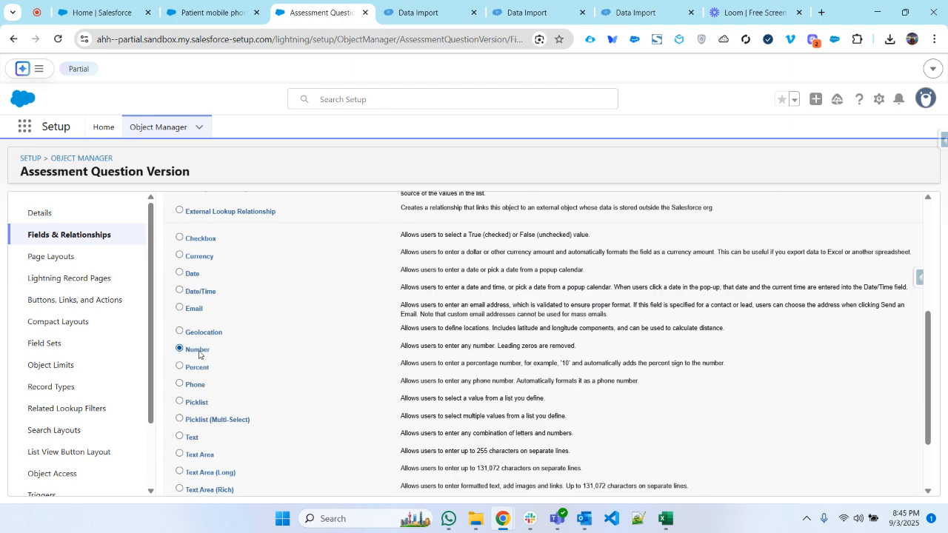
scroll(864, 245, up, 3)
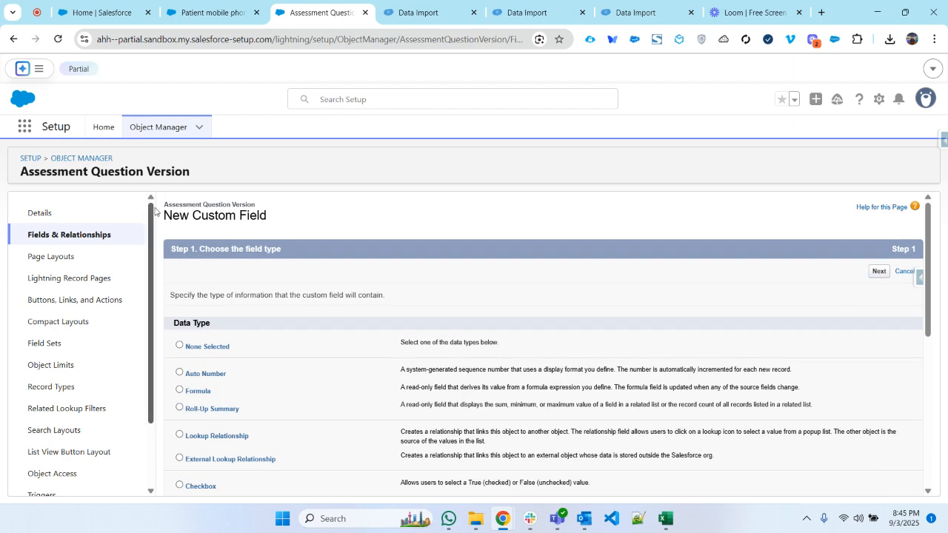
- Label the new field Sequence with length 18 and 0 decimal places, add it to the Assessment Question Version Layout, and save it
text(Sequence)
key(Tab)
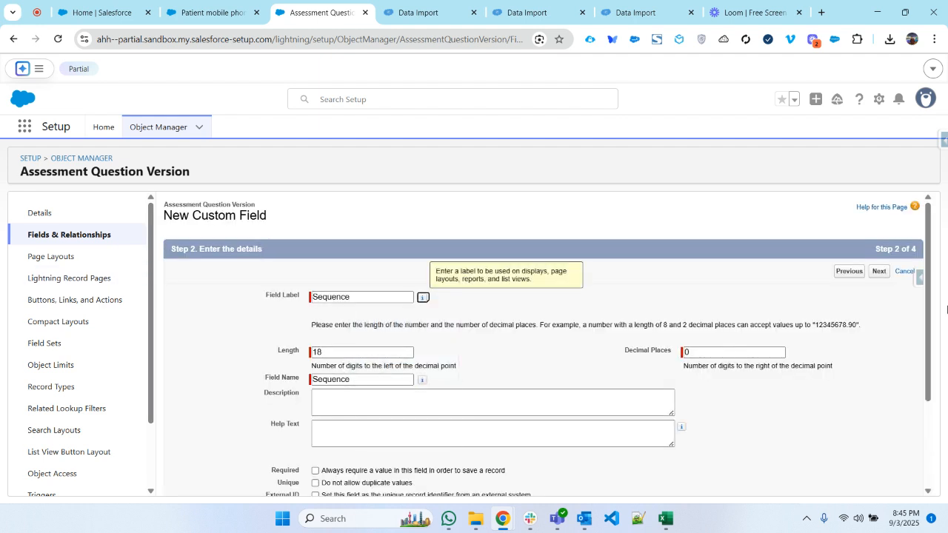
click(885, 278)
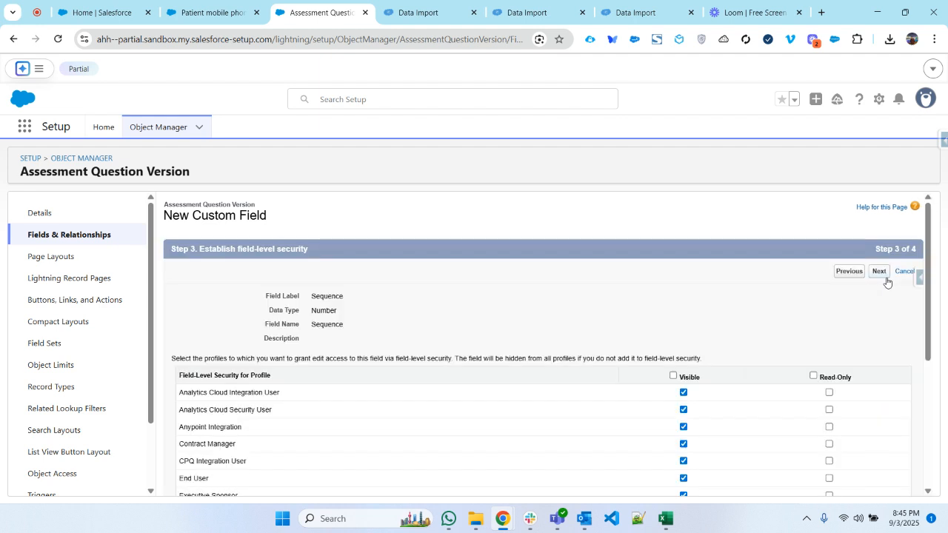
click(880, 272)
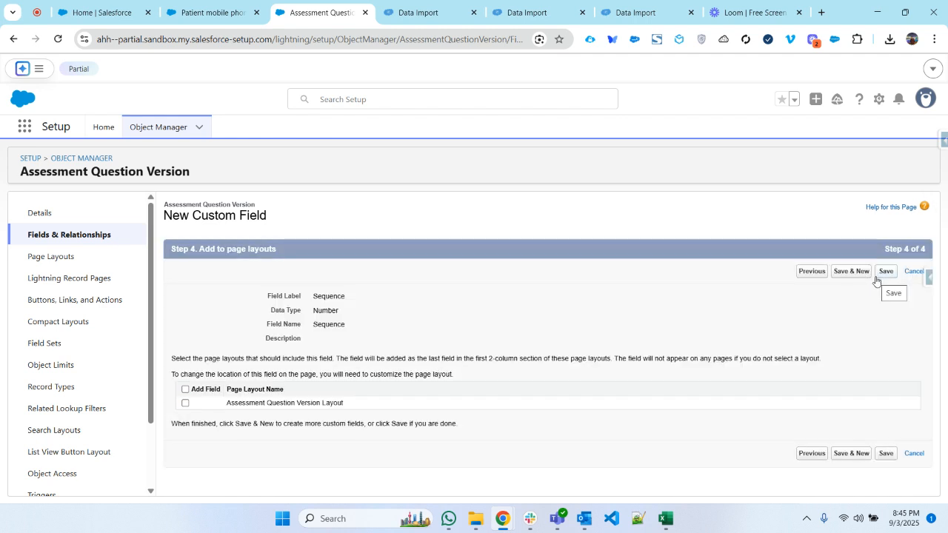
click(186, 402)
- Return to the AssessmentQuestionVersion Data Import page of the partial sandbox and reload it
click(190, 11)
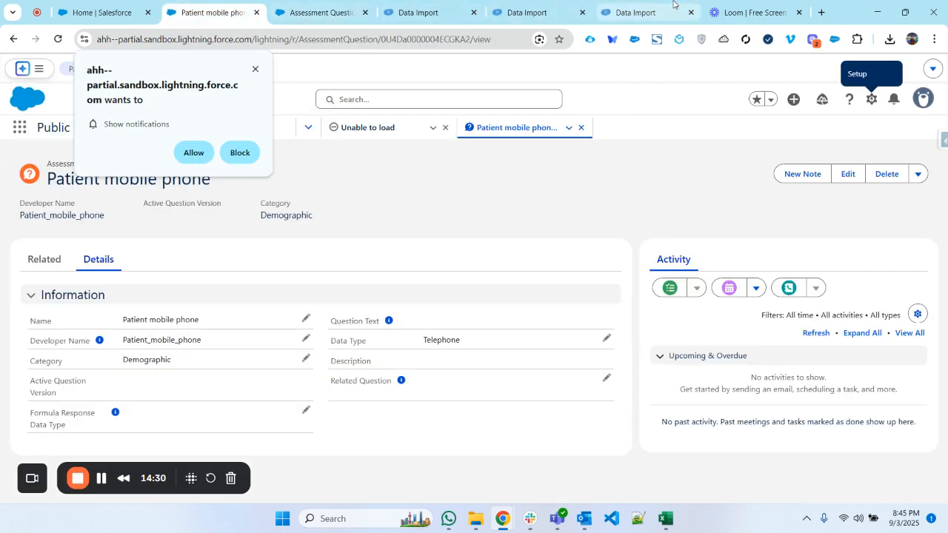
click(674, 4)
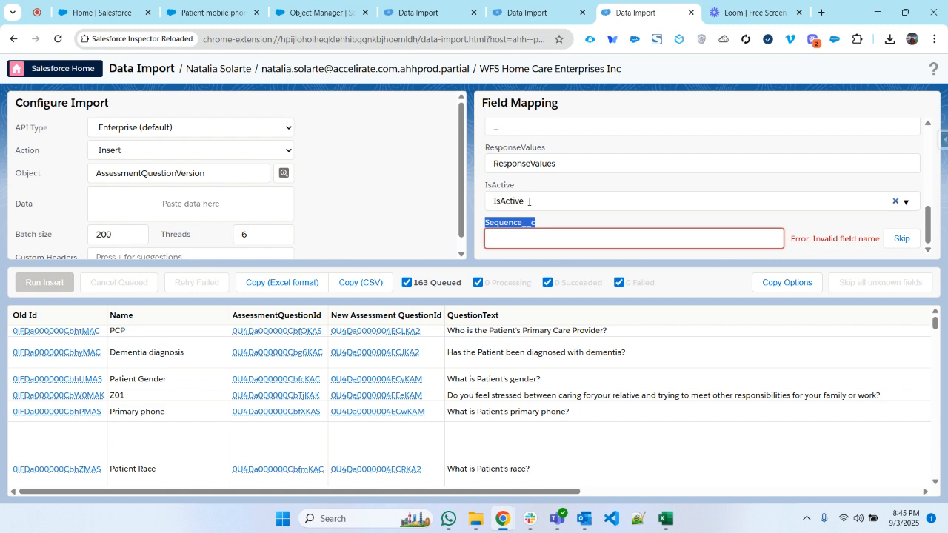
key(F5)
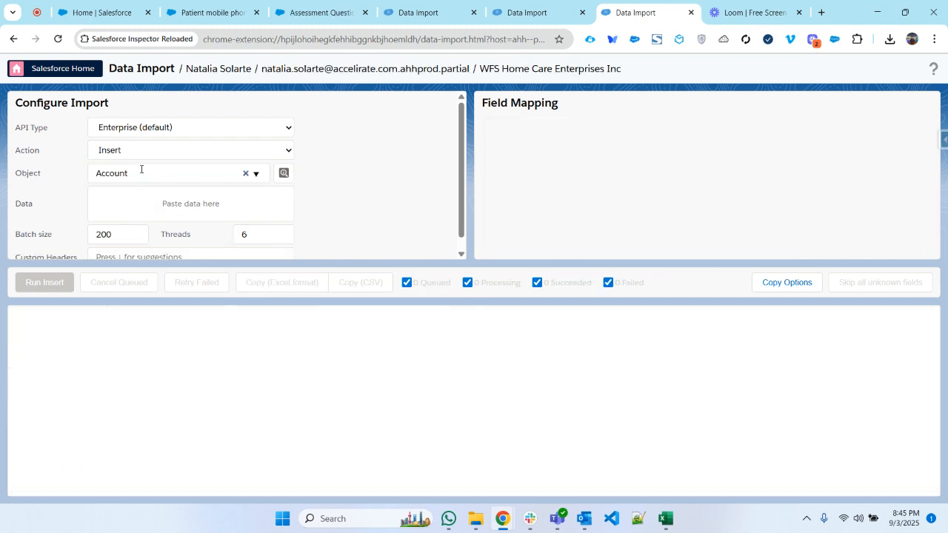
click(229, 6)
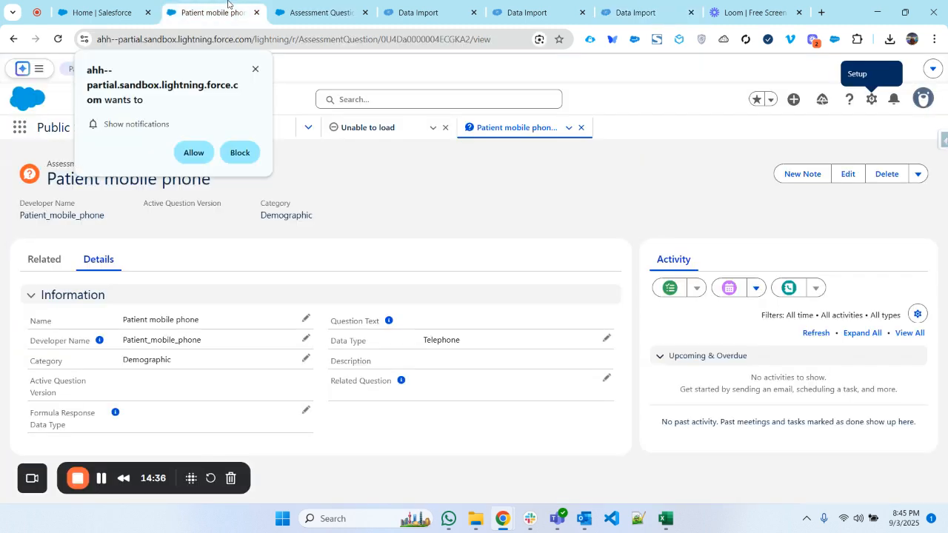
click(119, 6)
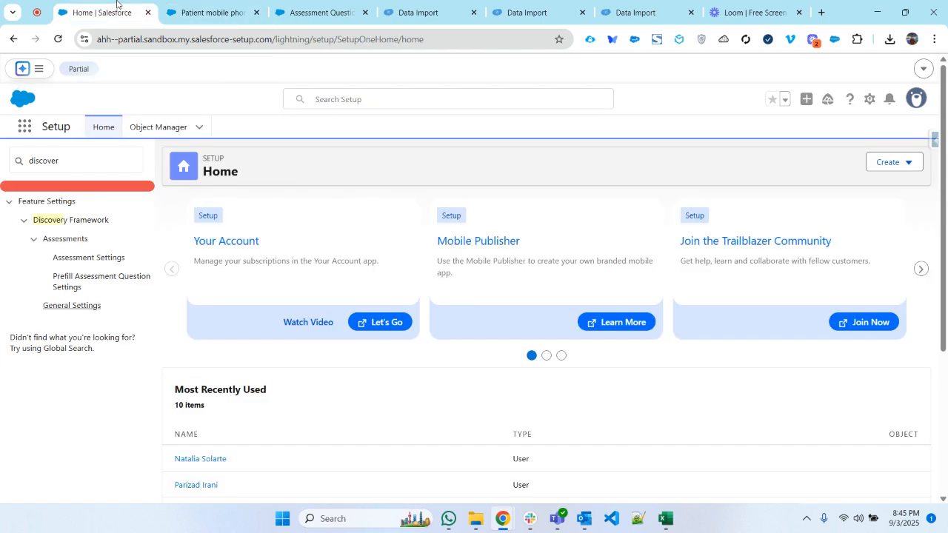
click(704, 5)
click(636, 17)
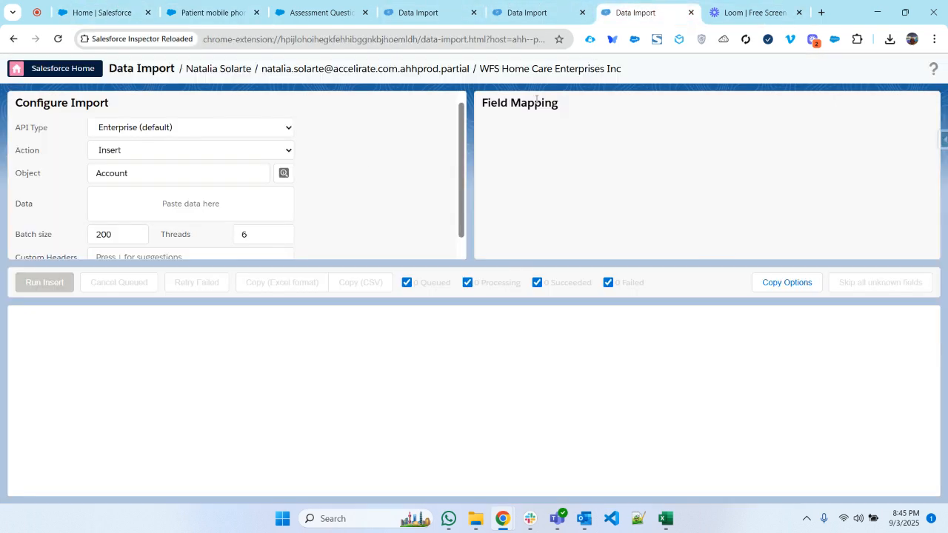
- Set the import object to AssessmentQuestionVersion
click(138, 170)
double_click(138, 171)
text(assess)
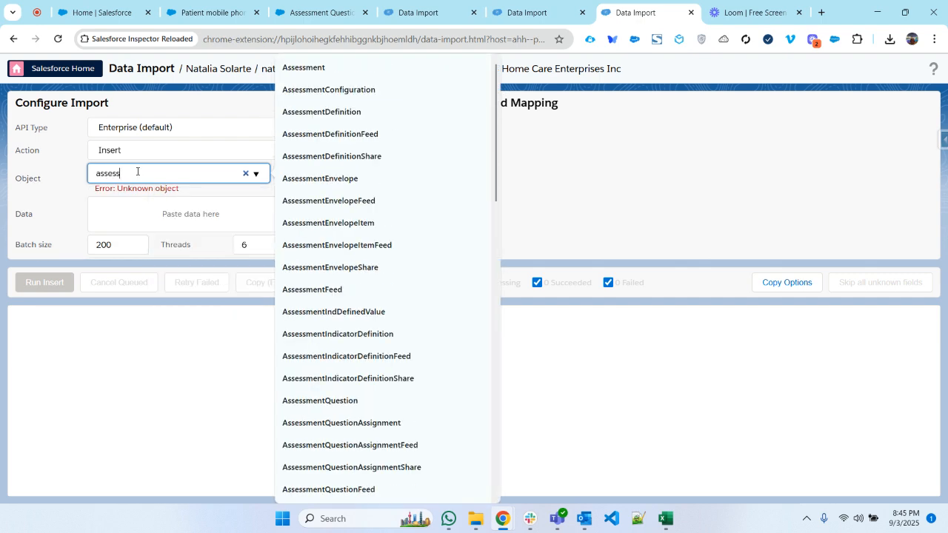
text(mentquestion)
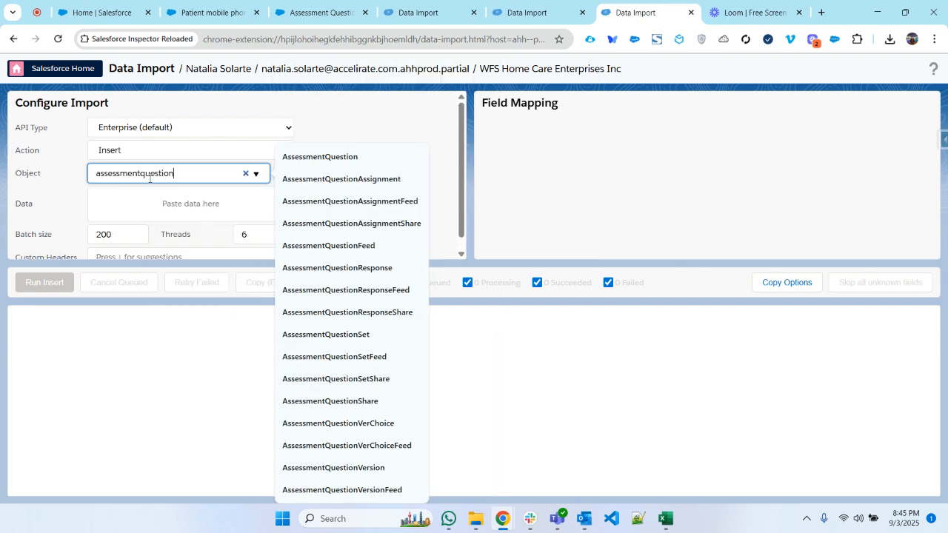
click(315, 469)
- Copy the selected AssessmentQuestionVersion rows from the Excel workbook into the import data, keeping the action as Insert
click(228, 206)
click(665, 519)
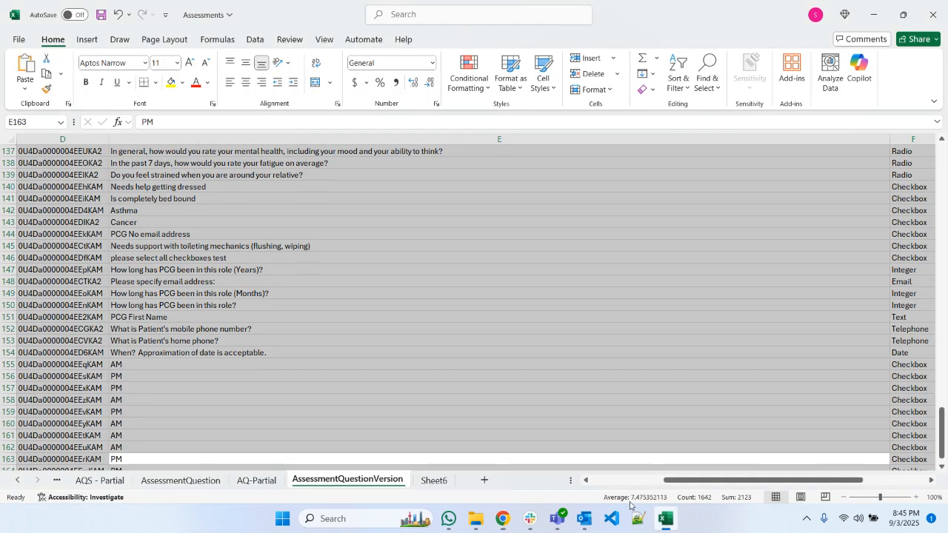
key(ctrl+c)
key(alt+Tab)
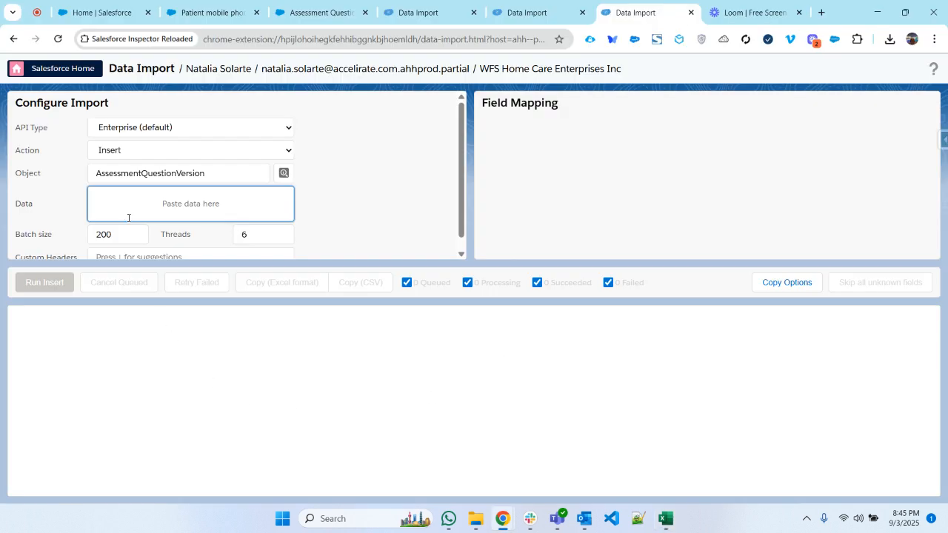
key(ctrl+v)
click(165, 157)
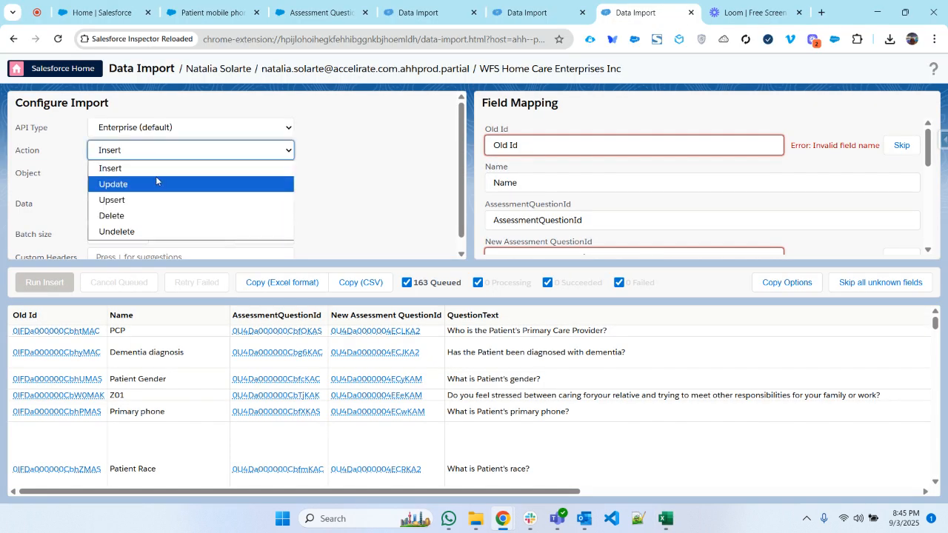
click(147, 169)
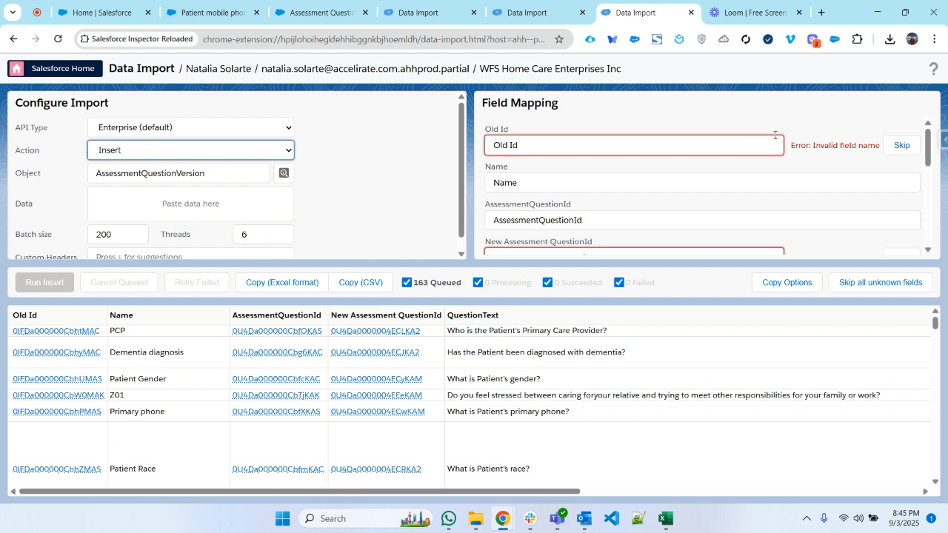
- Skip the Old Id column in the field mapping
scroll(774, 160, down, 5)
scroll(787, 197, up, 5)
click(898, 146)
- Map the New Assessment QuestionId column to AssessmentQuestionId and skip the original AssessmentQuestionId column
scroll(815, 185, down, 1)
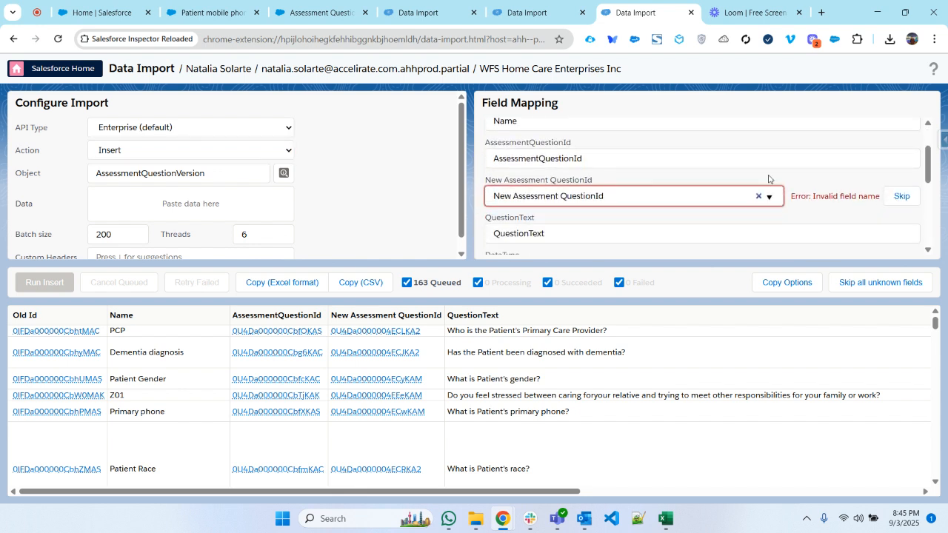
double_click(620, 155)
key(ctrl+x)
click(614, 195)
key(ctrl+a)
key(ctrl+v)
click(804, 214)
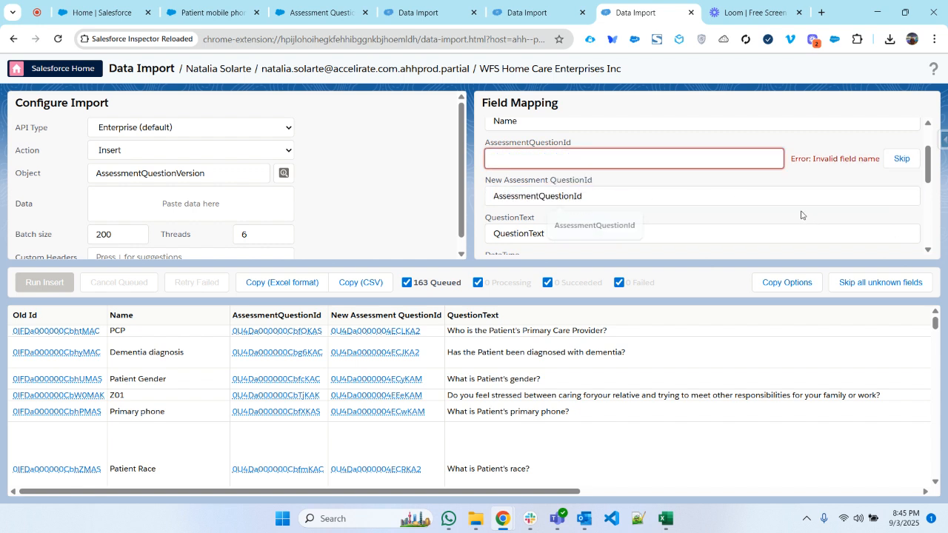
scroll(804, 214, down, 1)
scroll(804, 214, up, 1)
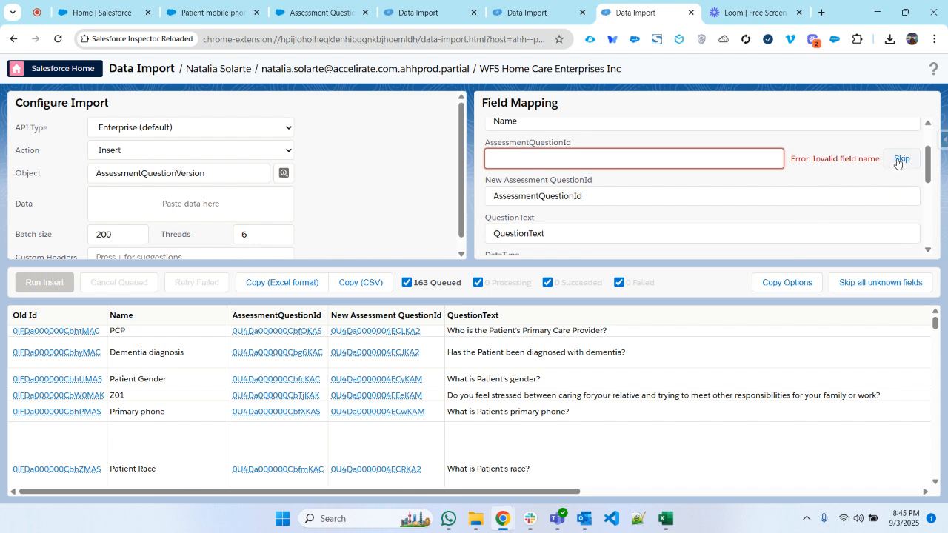
click(898, 158)
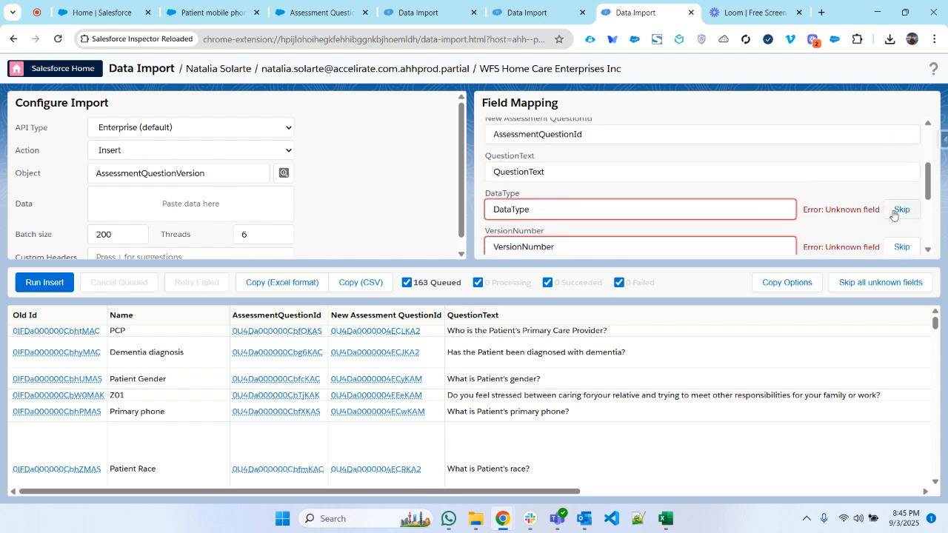
- Skip the DataType, VersionNumber and Status columns in the field mapping, leaving Status mapped to "_"
click(894, 212)
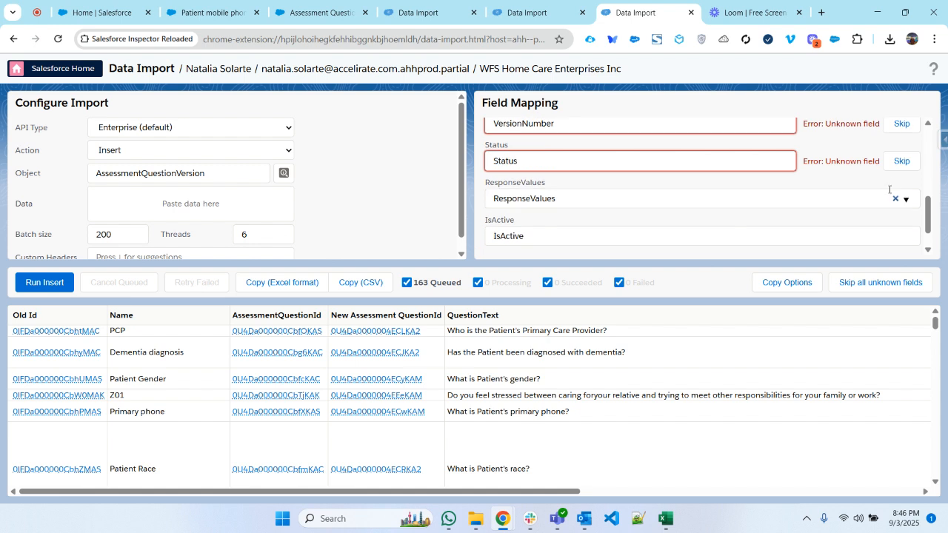
click(893, 130)
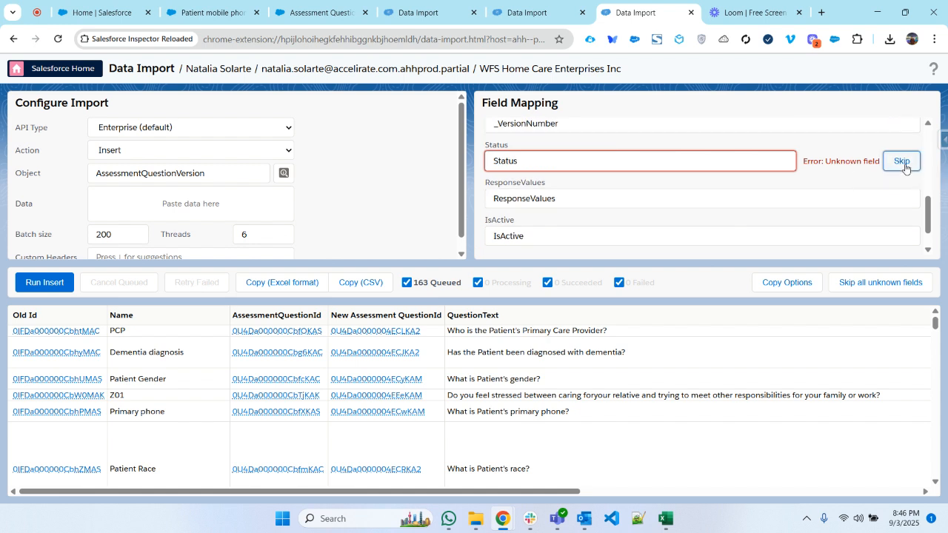
click(903, 161)
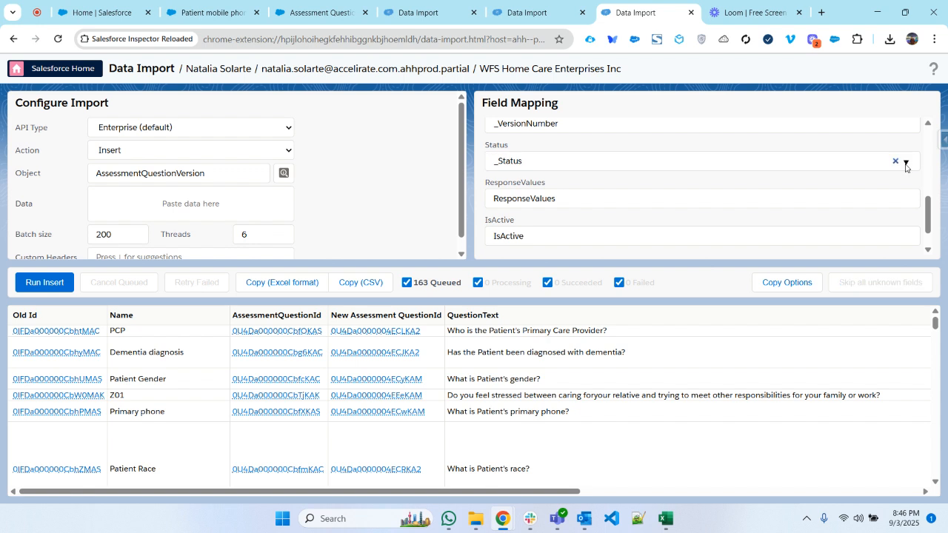
click(895, 160)
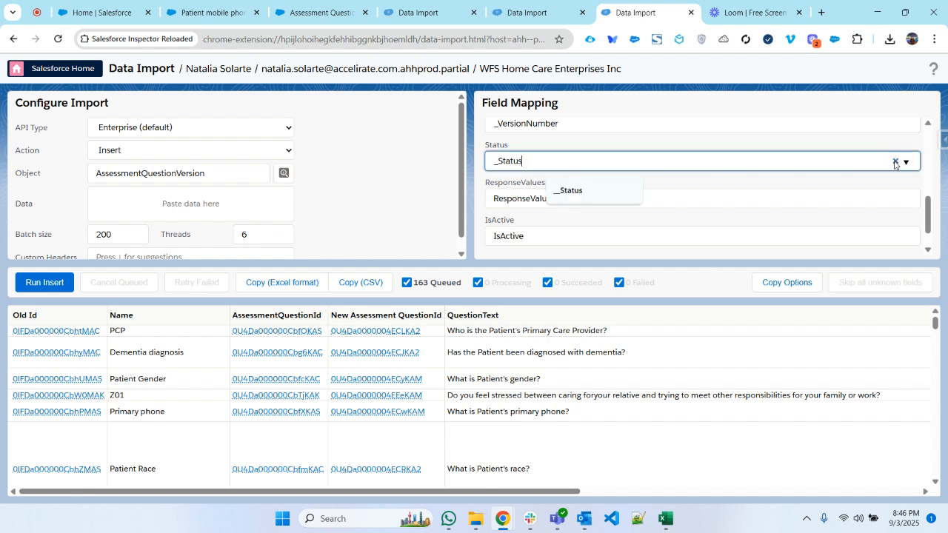
click(895, 162)
click(902, 161)
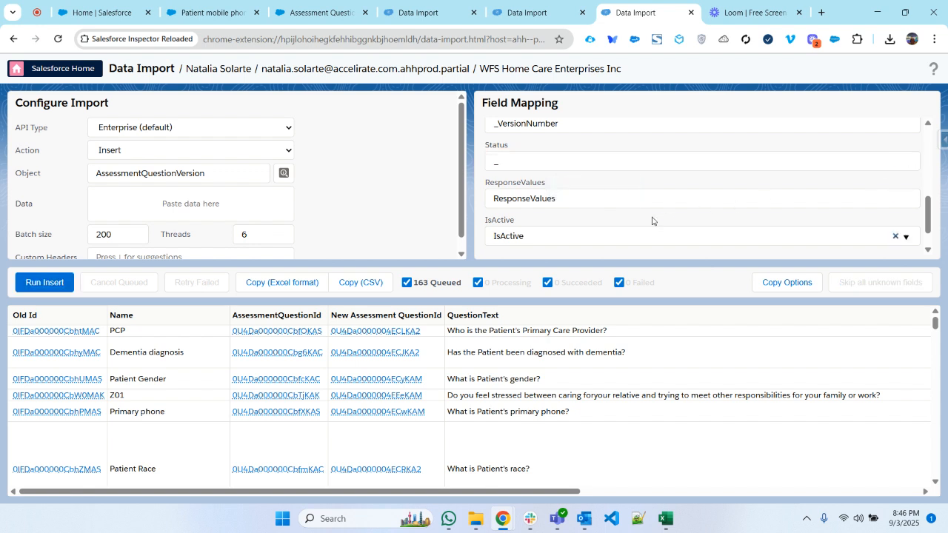
- Run and confirm the insert of the queued AssessmentQuestionVersion records, and check the result columns through __Errors
scroll(642, 205, down, 1)
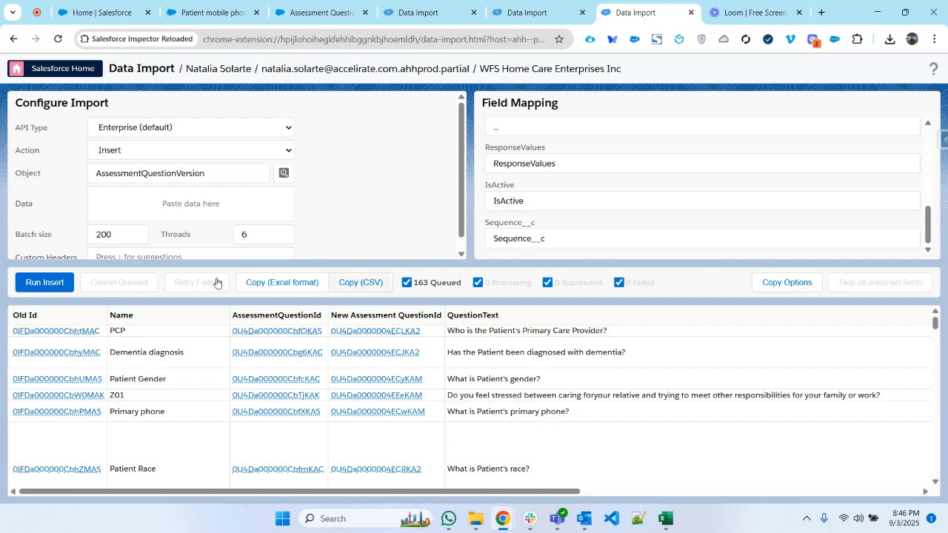
click(28, 280)
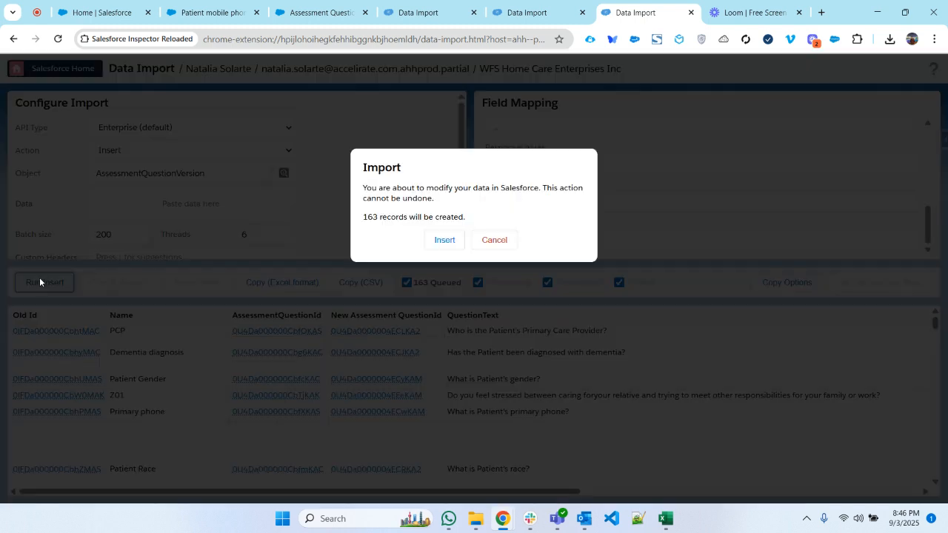
click(441, 239)
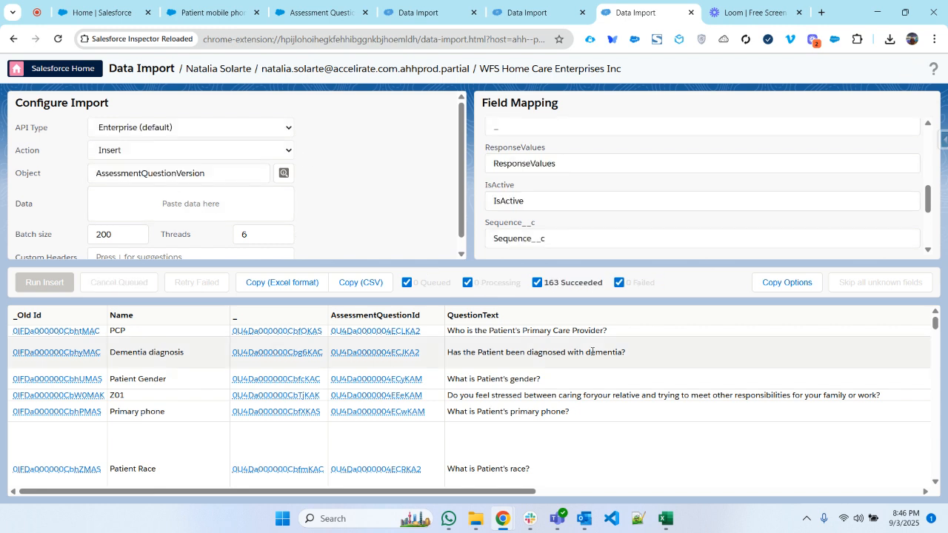
scroll(591, 183, up, 1)
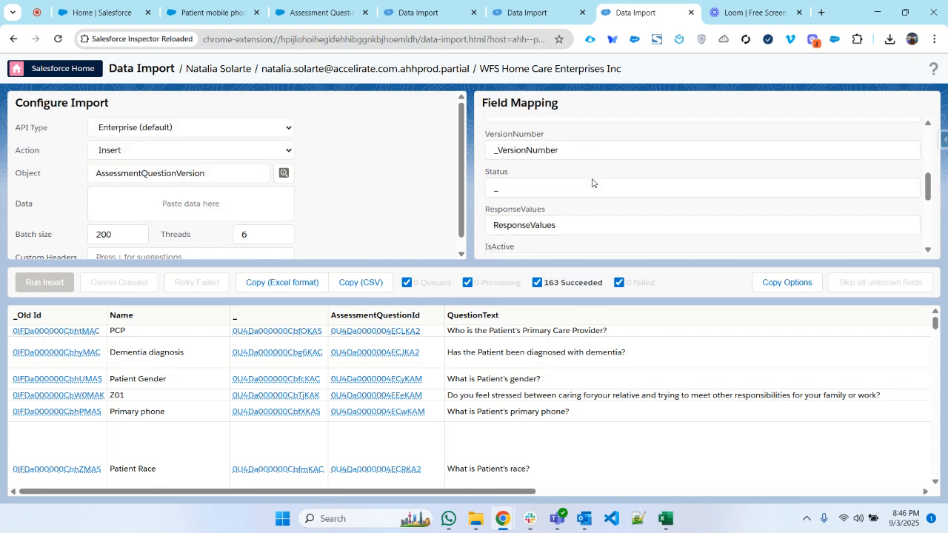
scroll(592, 179, up, 2)
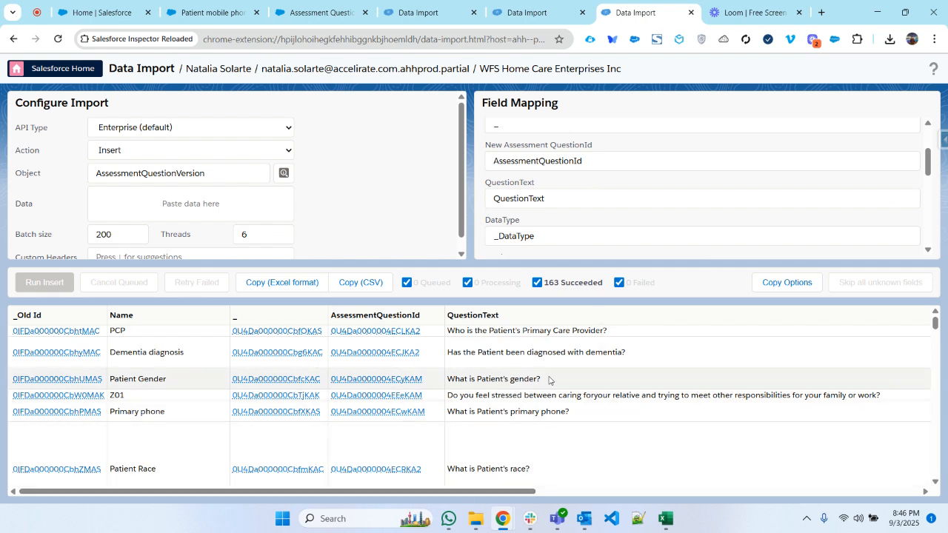
drag(461, 491, 934, 497)
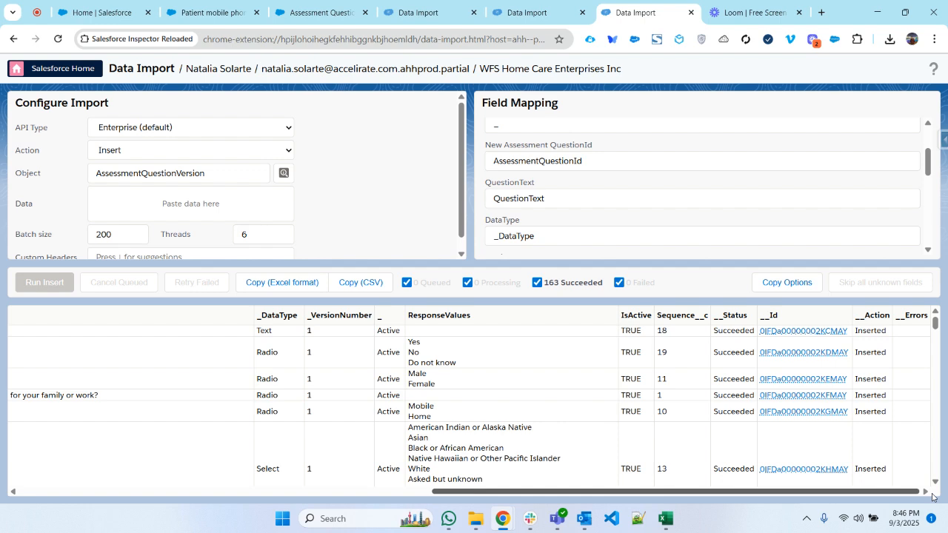
drag(932, 497, 520, 495)
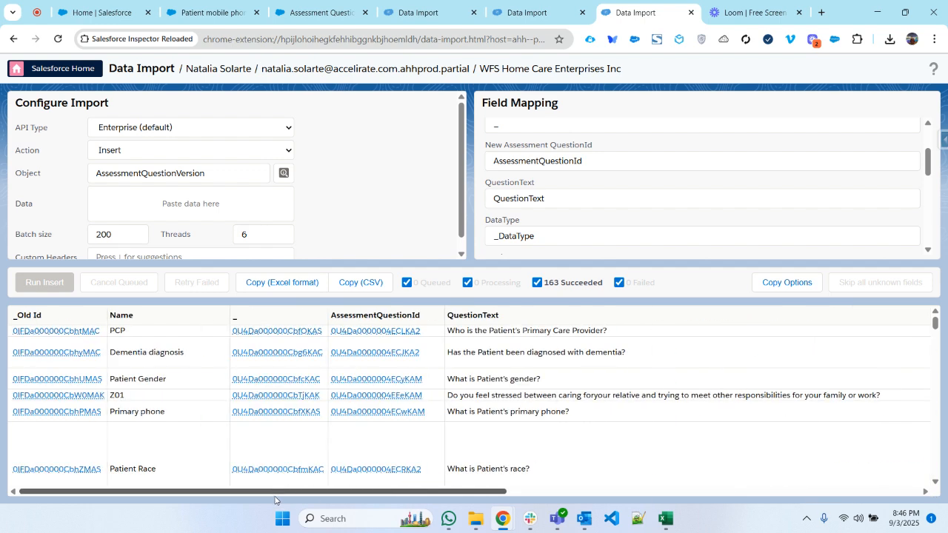
- Switch to the Assessments workbook in Excel and rename Sheet6 as "AQV - Partial"
click(666, 519)
click(434, 482)
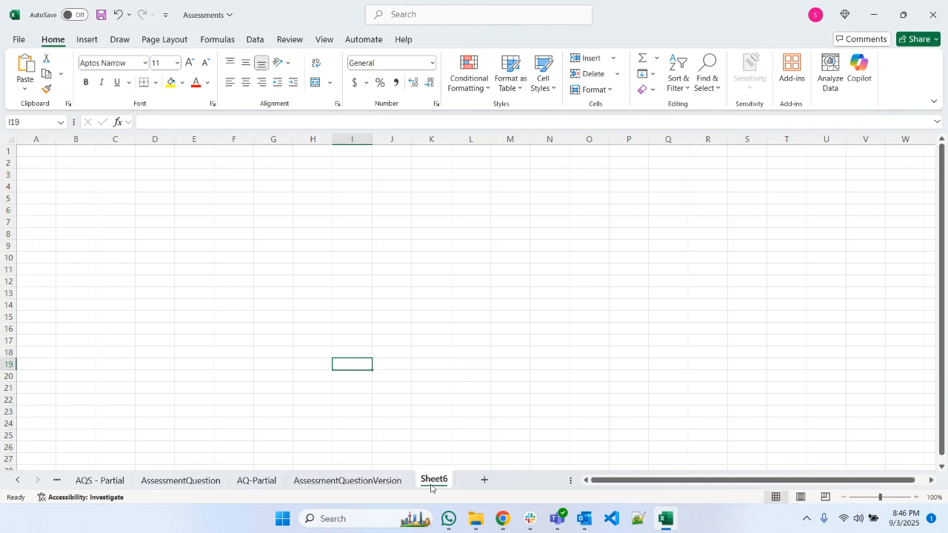
double_click(432, 483)
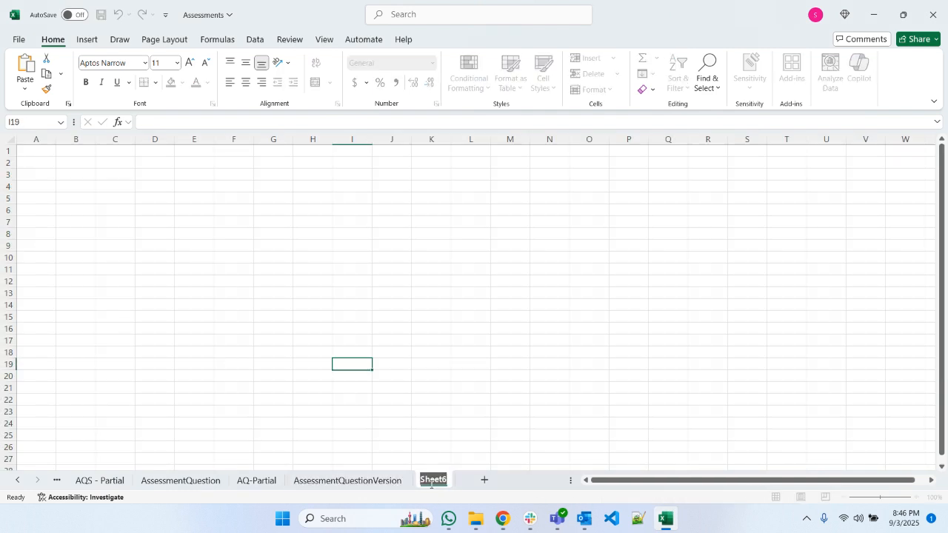
text(AQV)
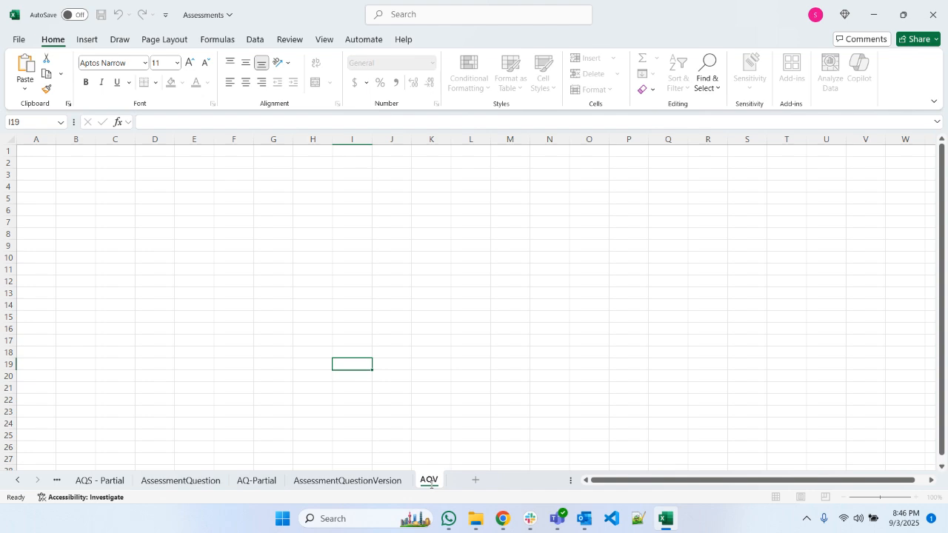
text( - Partial)
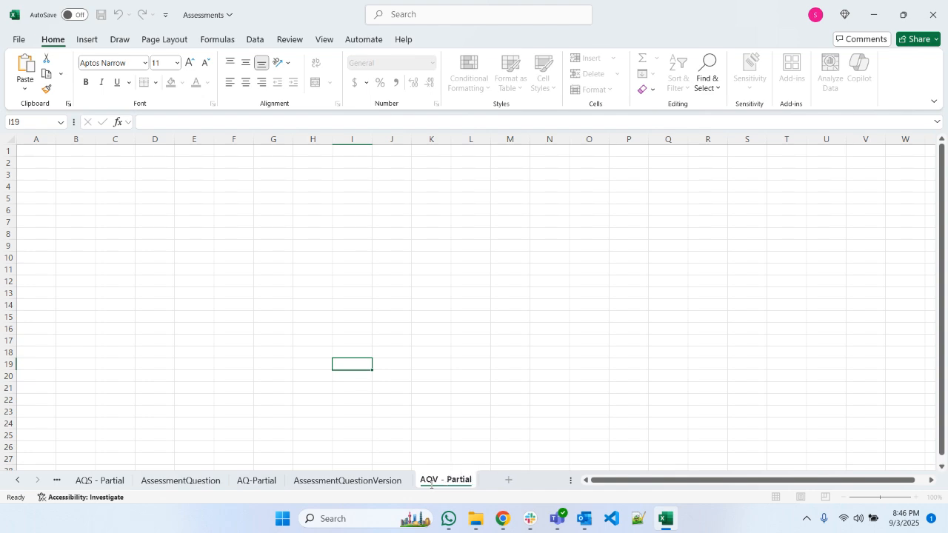
key(Return)
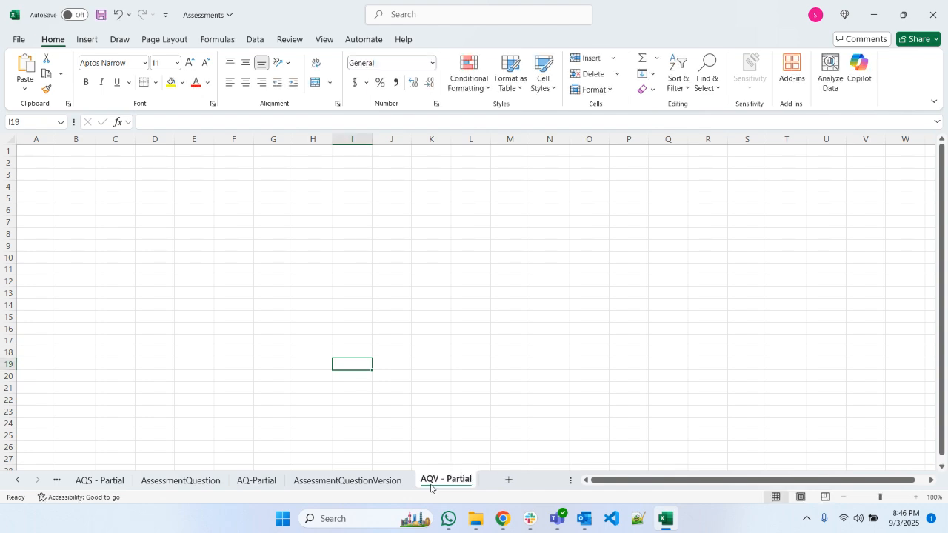
- Paste the import results into the AQV - Partial sheet from cell A1 and autofit all column widths
click(26, 151)
key(ctrl+v)
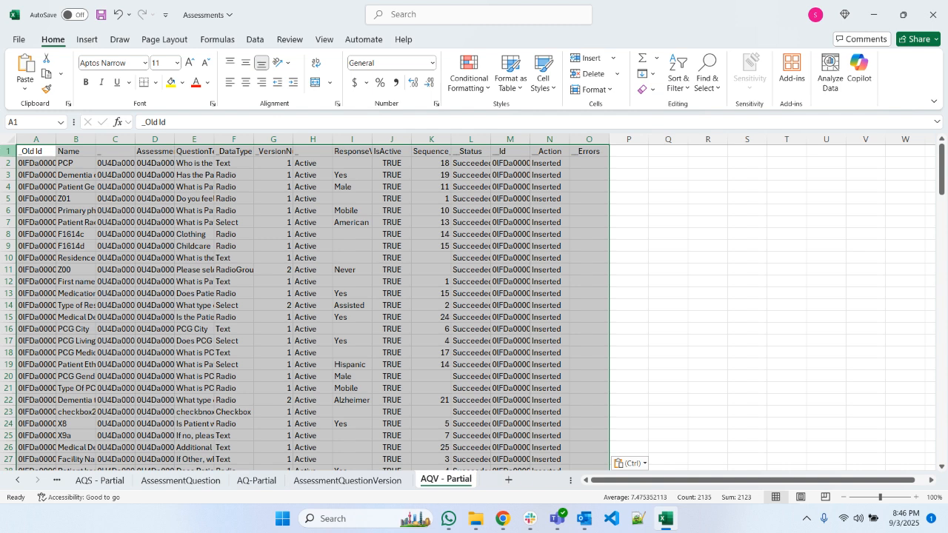
click(9, 140)
double_click(56, 143)
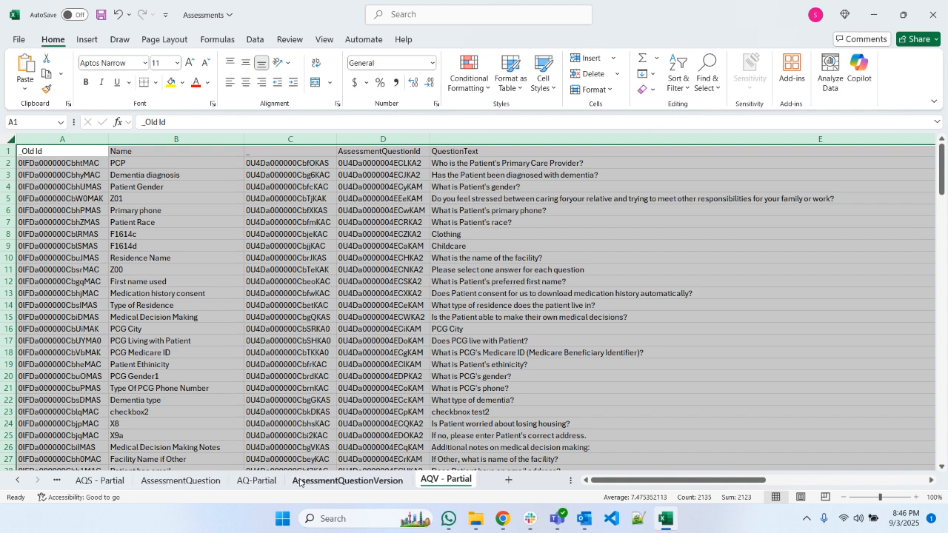
- Examine the active version Id columns in the AQ-Partial and AssessmentQuestion sheets
click(260, 482)
drag(629, 480, 790, 485)
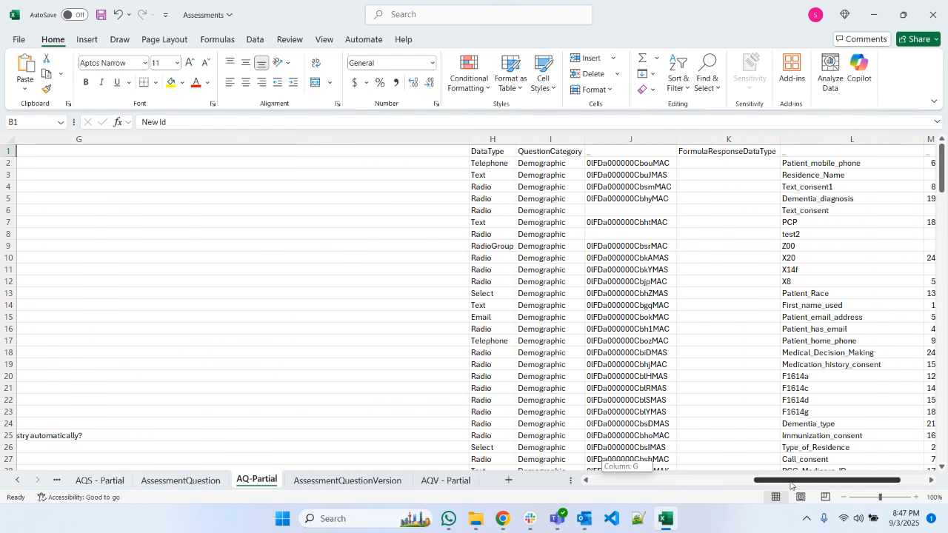
click(212, 481)
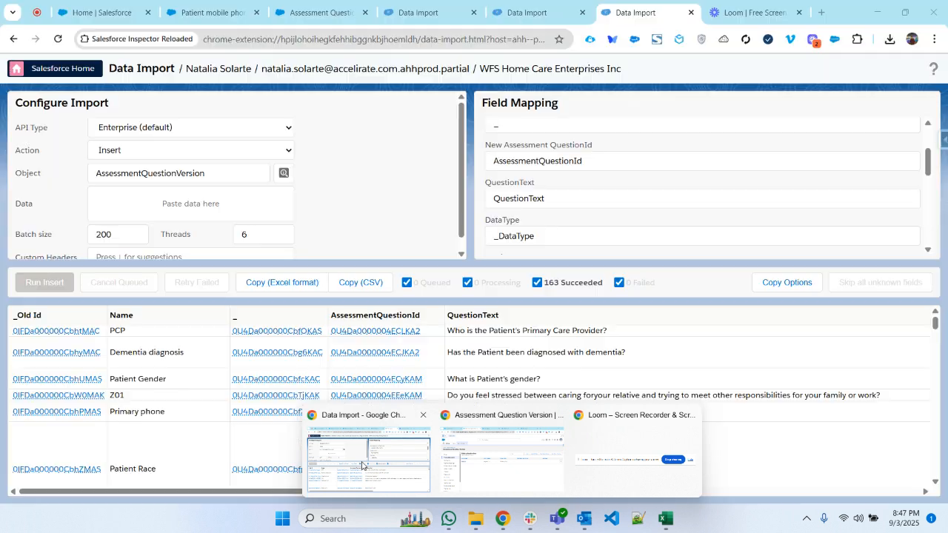
- Switch to Chrome and open Salesforce Inspector's Data Export from the partial sandbox's Patient mobile phone record
click(361, 466)
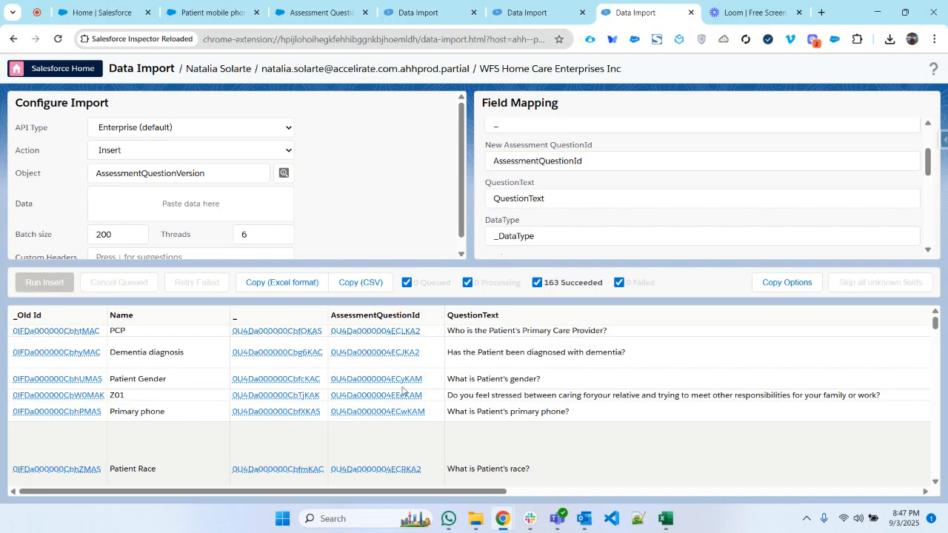
click(198, 12)
click(944, 147)
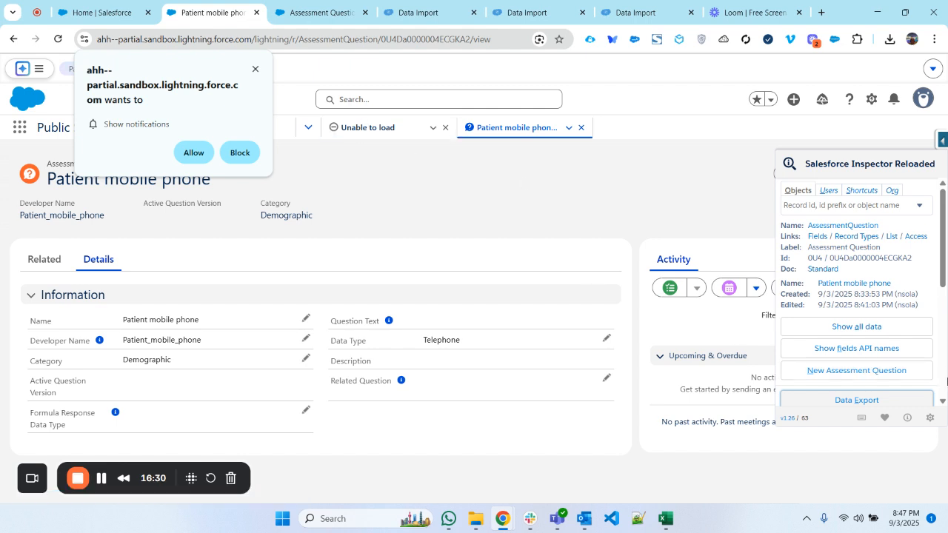
scroll(854, 331, down, 1)
click(855, 338)
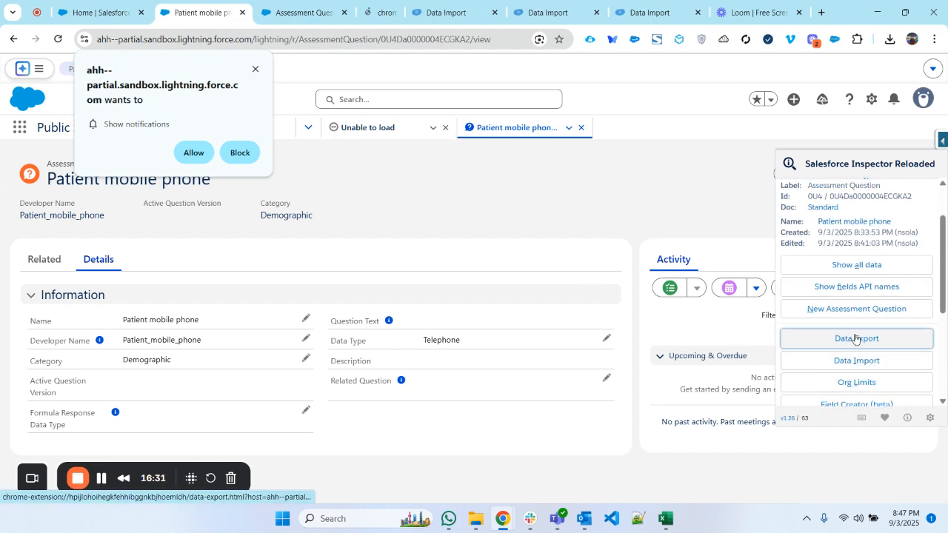
click(294, 6)
- Copy the AssessmentQuestion query from the dev sandbox's Data Export into the partial sandbox's export and run it
mouse_move(502, 519)
click(521, 462)
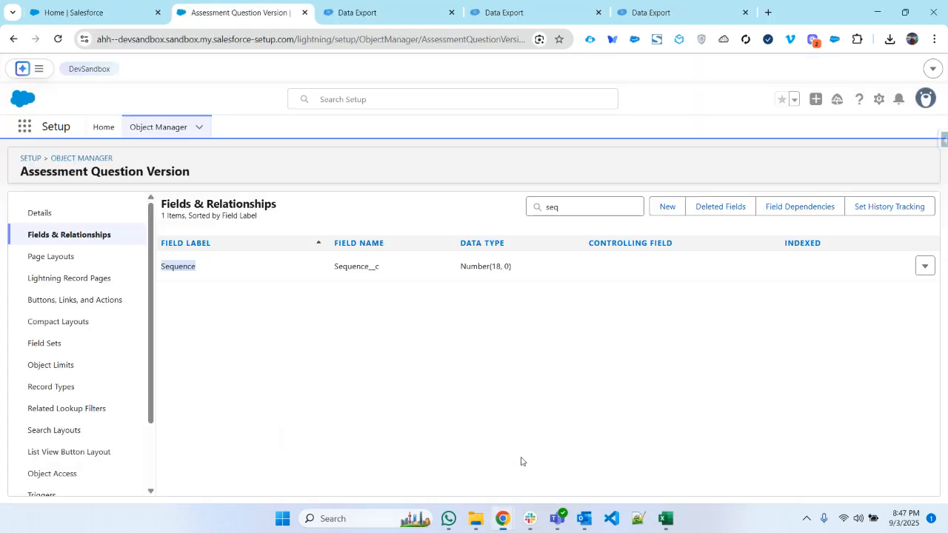
click(508, 9)
key(ctrl+a)
key(ctrl+c)
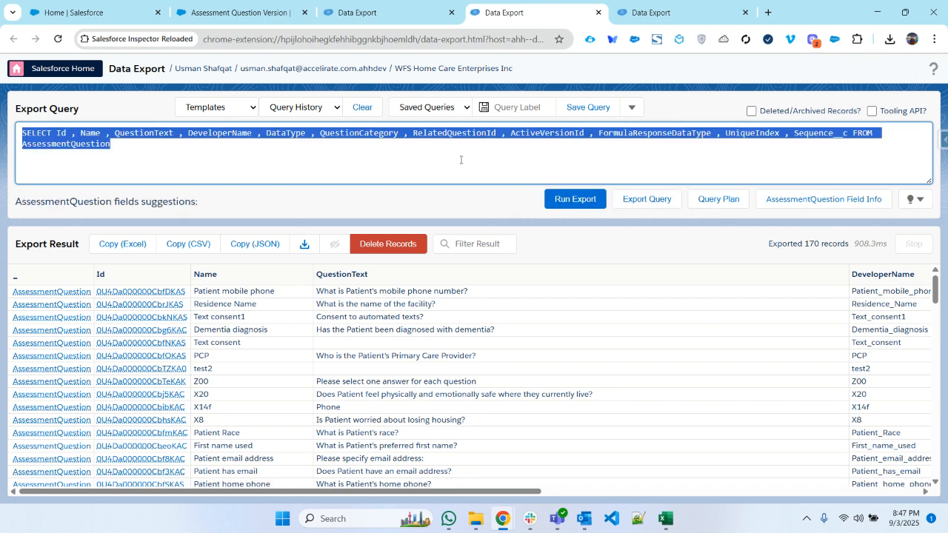
key(alt+Tab)
key(ctrl+a)
key(ctrl+v)
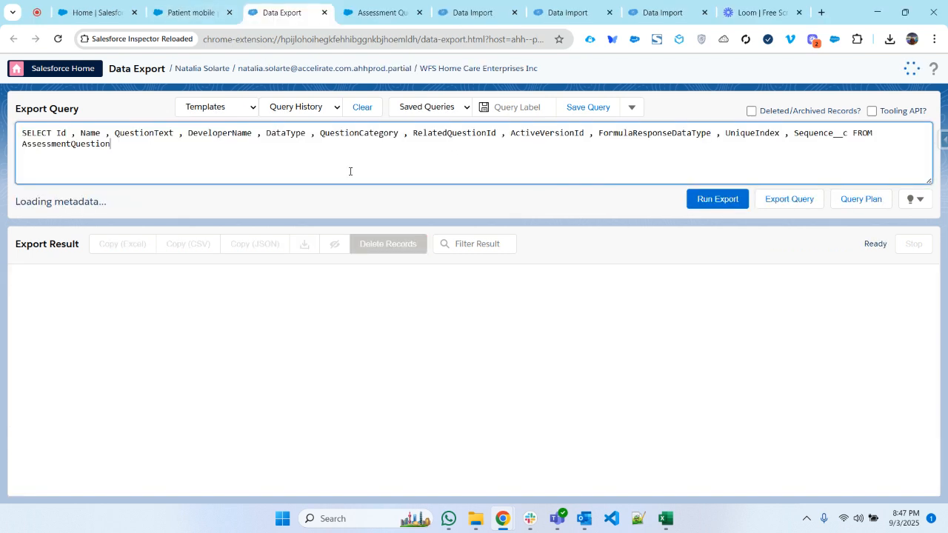
click(707, 198)
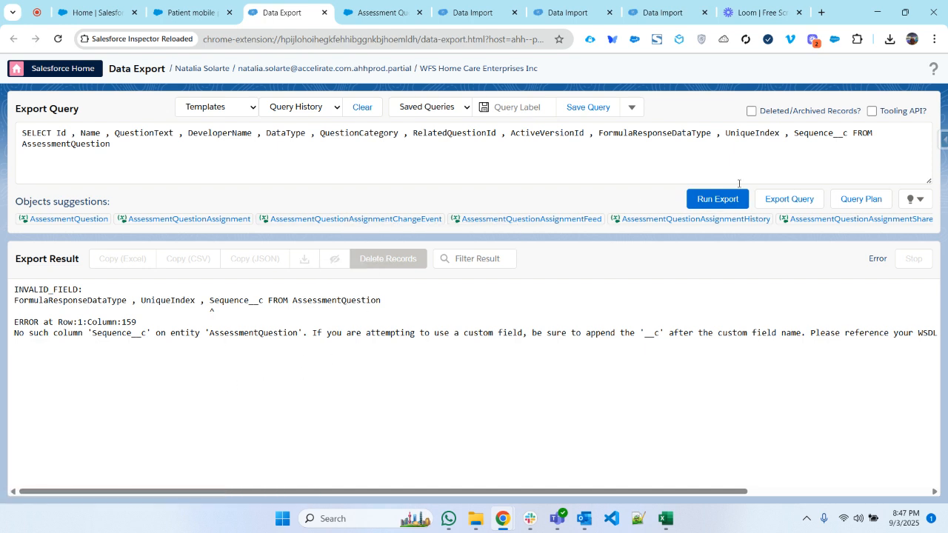
- Remove Sequence__c and its preceding comma from the partial sandbox's AssessmentQuestion query, and run the export again
double_click(819, 133)
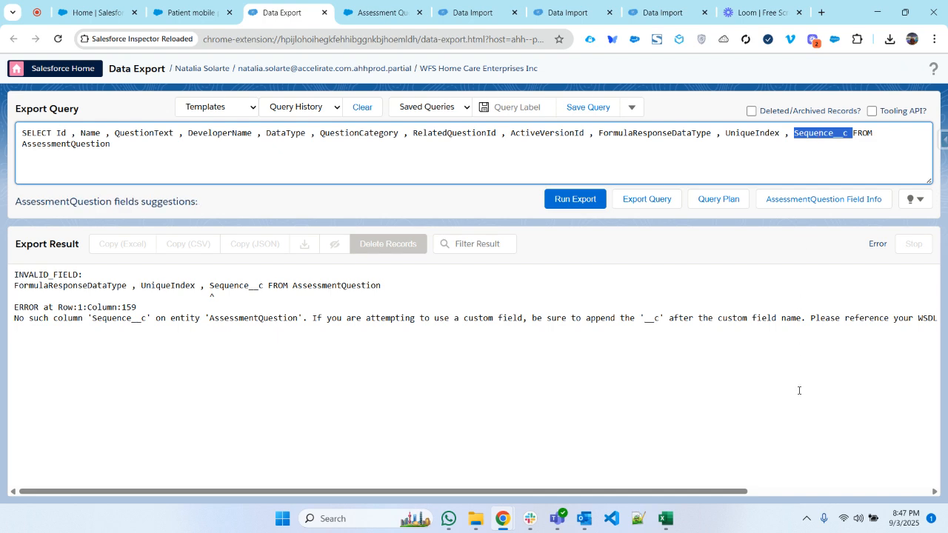
mouse_move(503, 518)
click(371, 455)
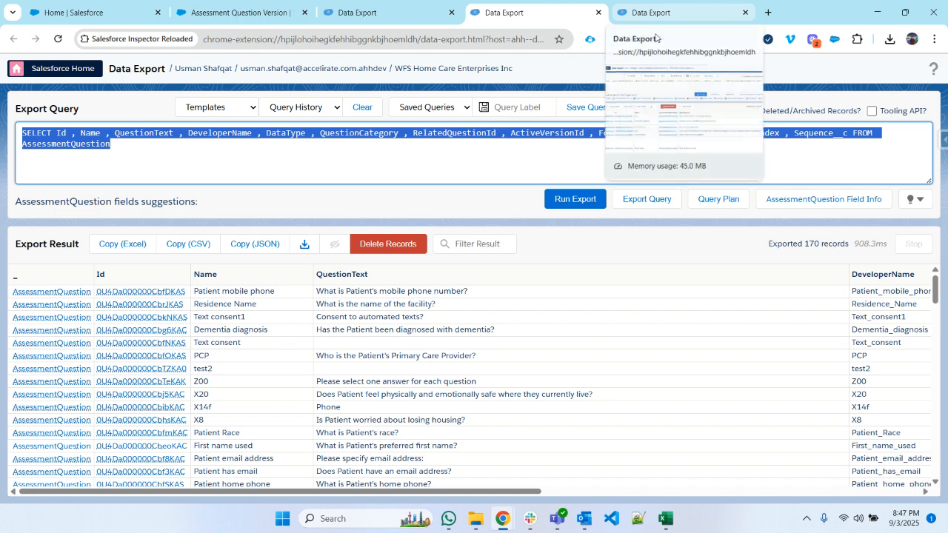
mouse_move(463, 528)
mouse_move(504, 520)
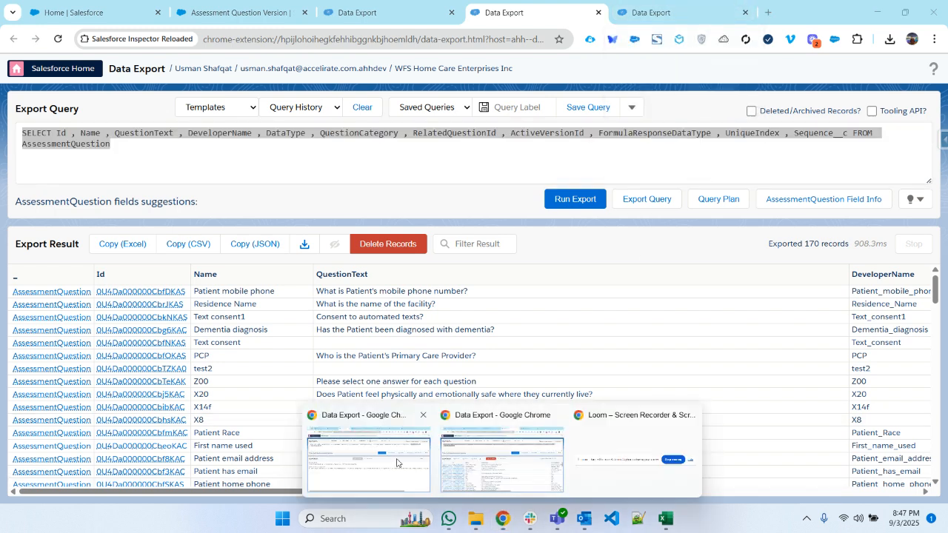
click(375, 455)
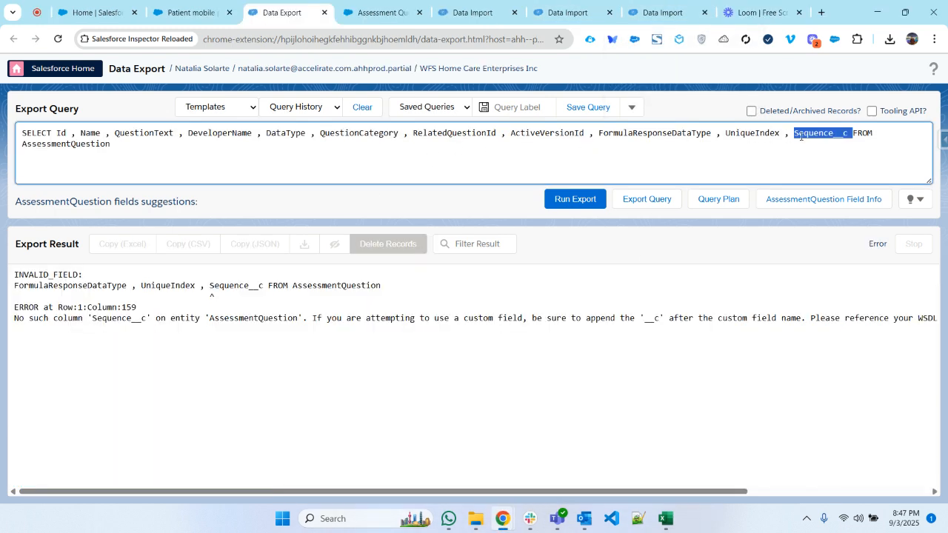
key(BackSpace)
key(BackSpace)
key(BackSpace)
click(574, 200)
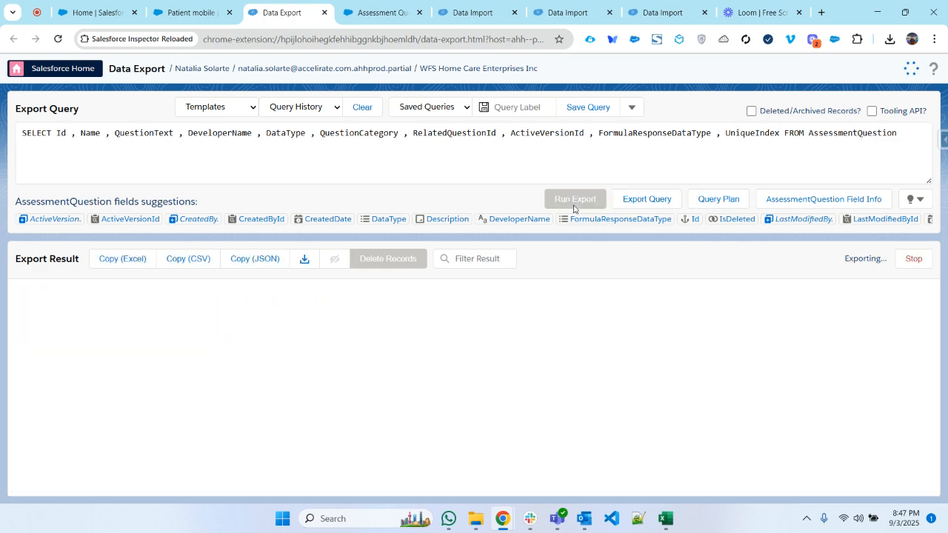
- Compare the ActiveVersionId values in the partial sandbox's AssessmentQuestion export with those in the dev sandbox's export
click(920, 409)
drag(302, 494, 783, 497)
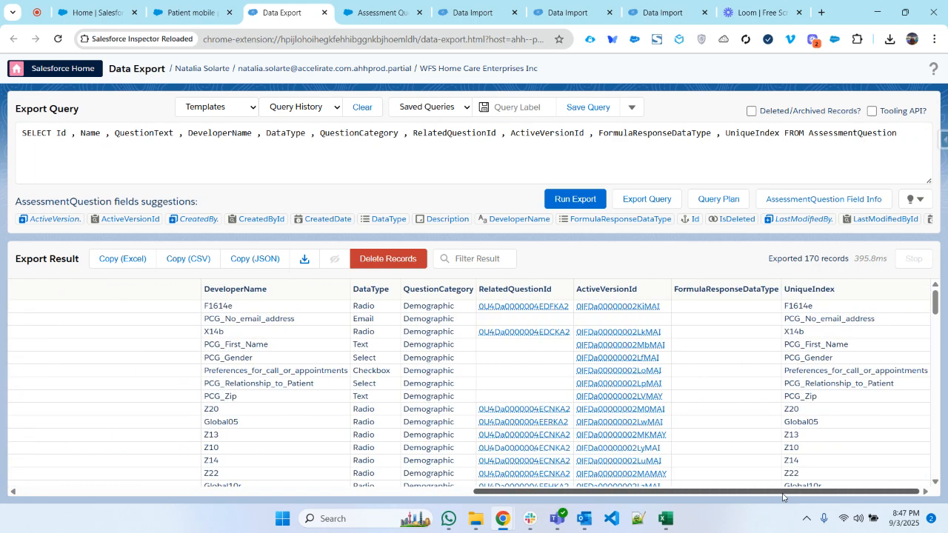
mouse_move(502, 518)
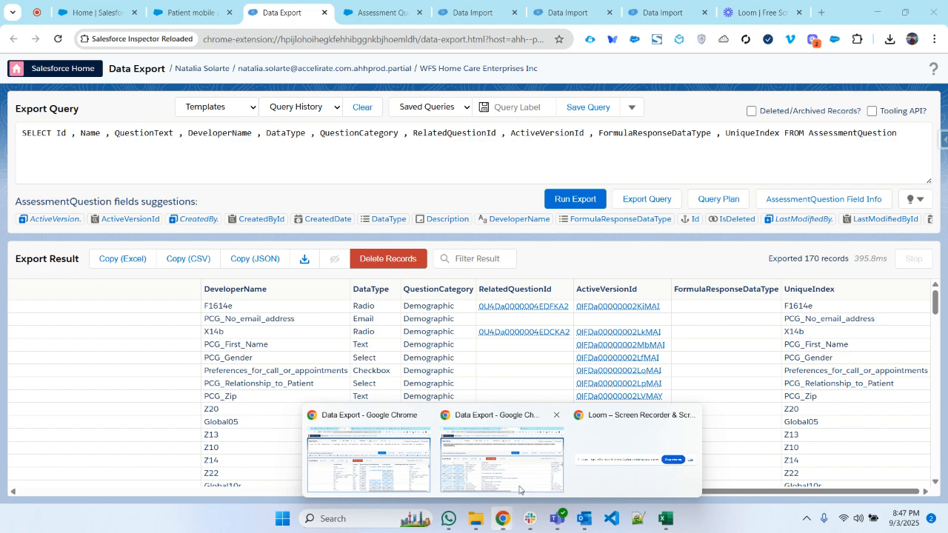
click(532, 468)
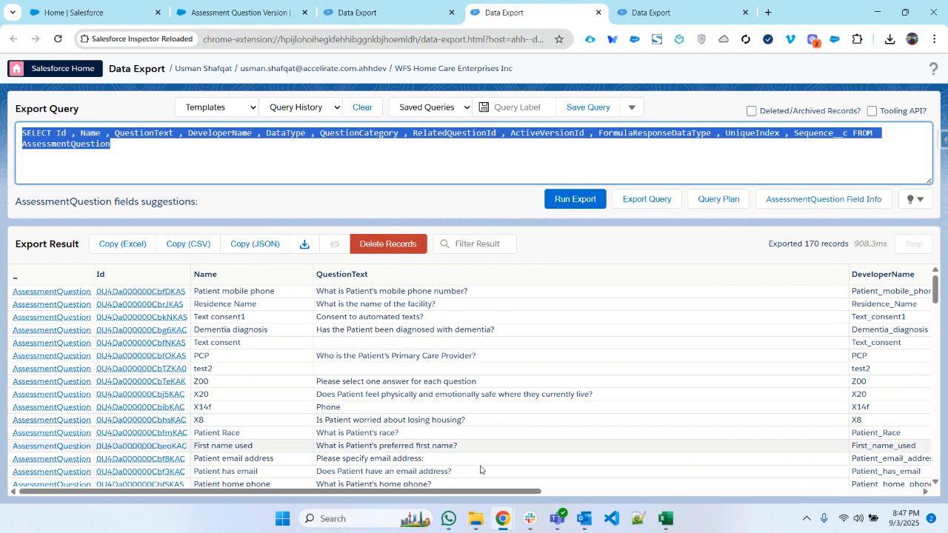
mouse_move(493, 506)
drag(148, 491, 680, 488)
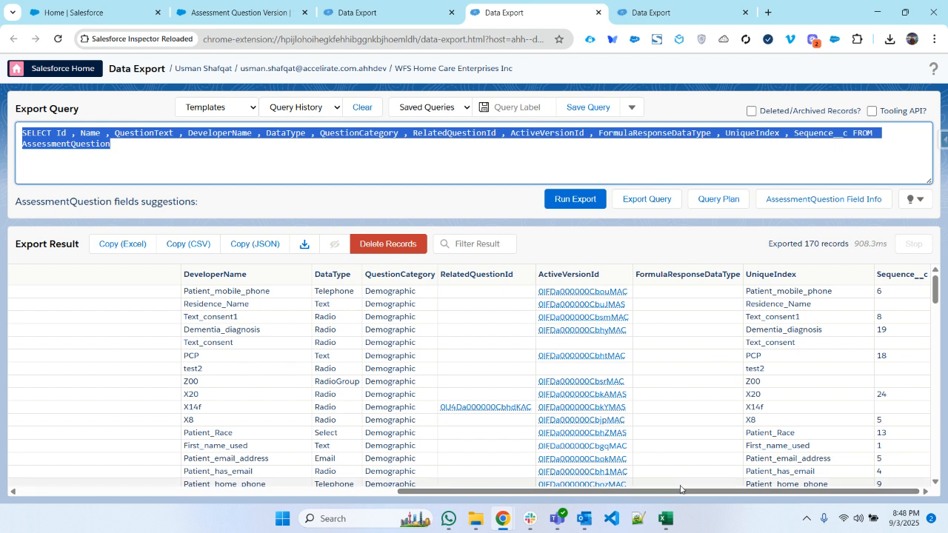
click(178, 528)
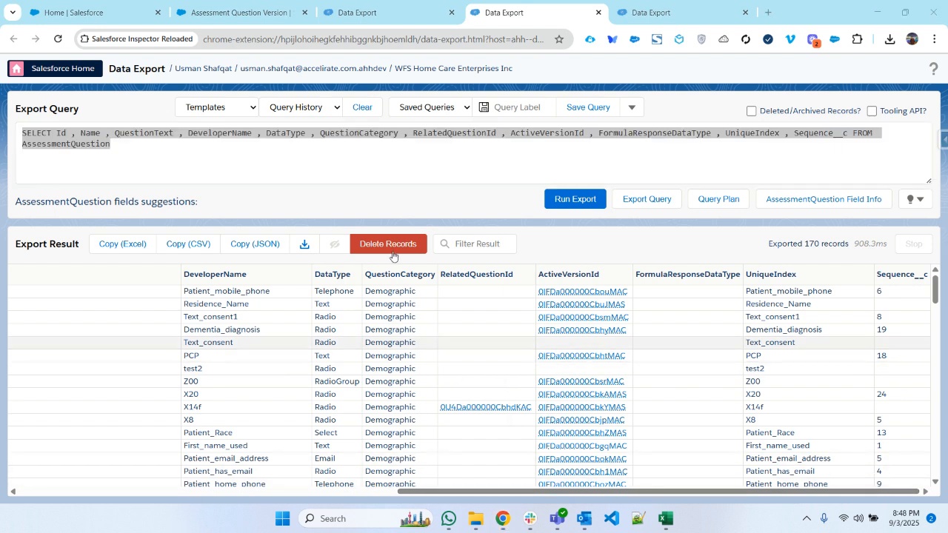